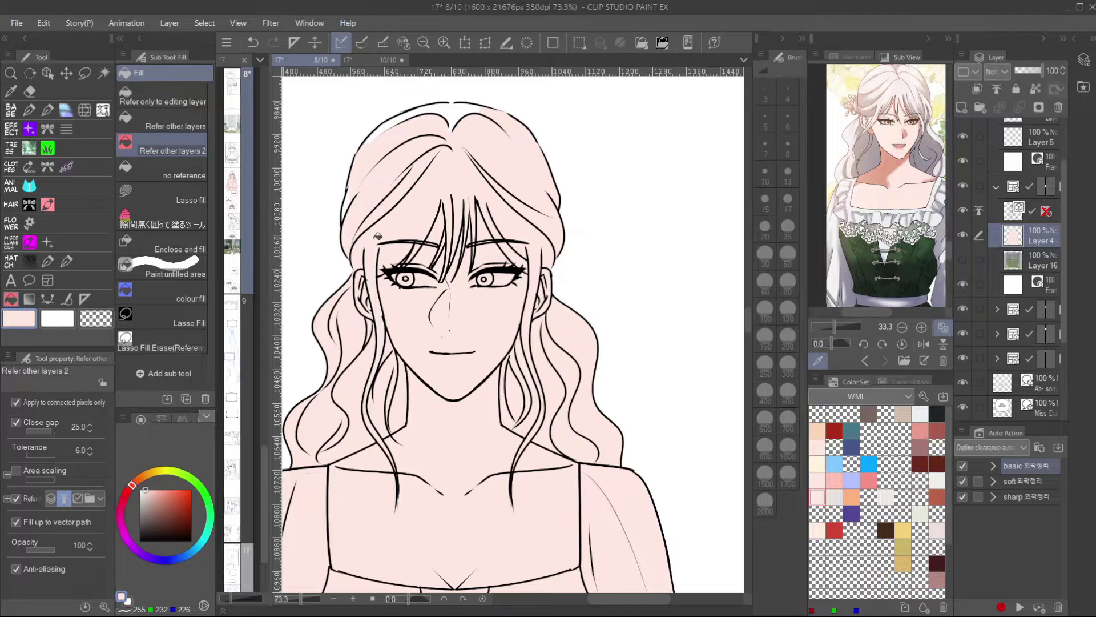
Fill the leftover gap at the top of the hair, then fill the hair area with the pale grey swatch.
left_click(453, 108)
left_click_drag(599, 258, 655, 190)
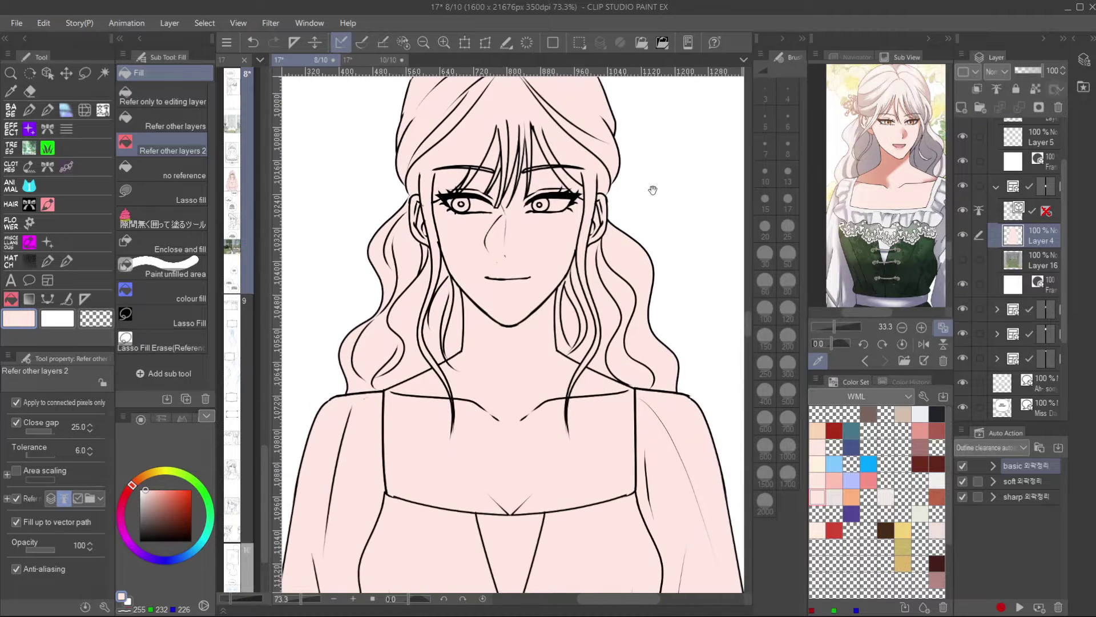
left_click(833, 493)
left_click(632, 340)
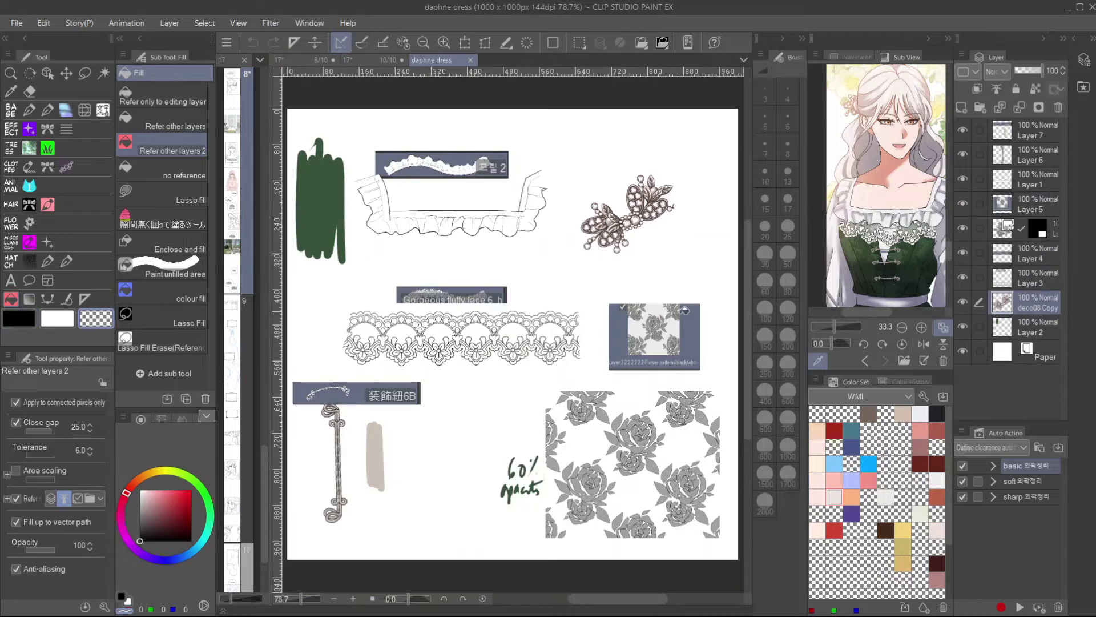
Sample the dark green from the daphne dress reference file and fill both halves of the character's bodice on Layer 4.
left_click(338, 164, "alt")
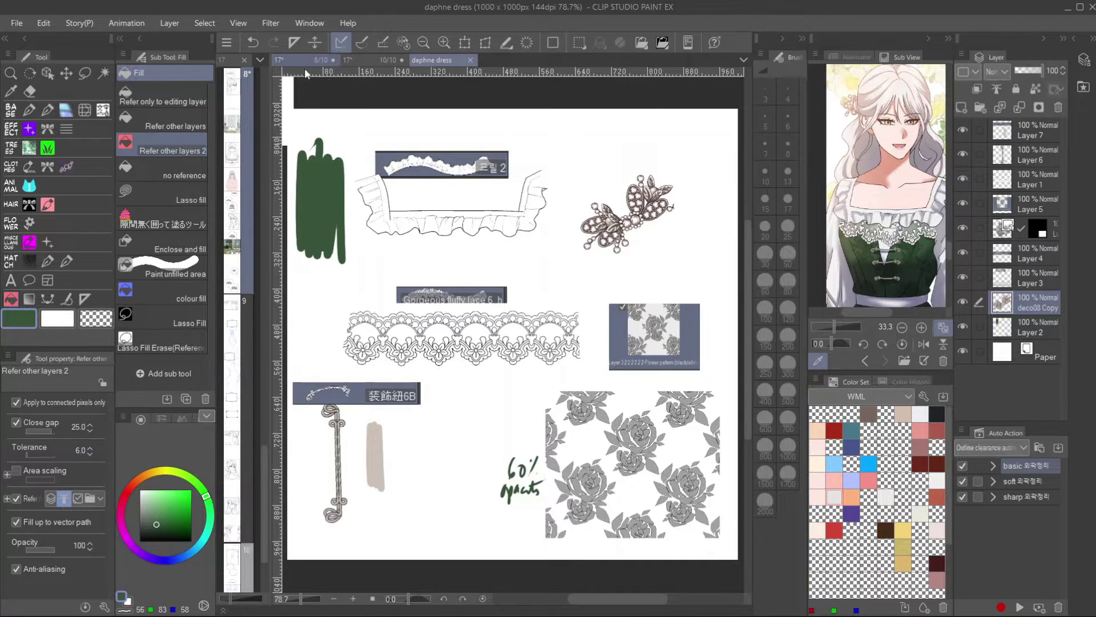
left_click(304, 61)
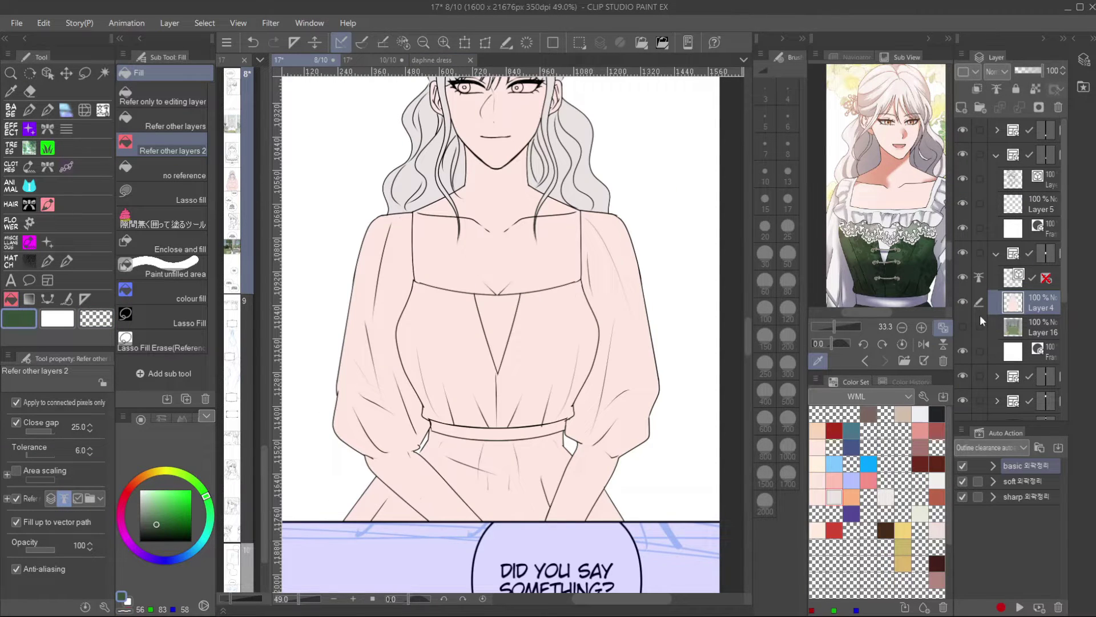
left_click(575, 353)
left_click(445, 343)
scroll(522, 445, "up", 5)
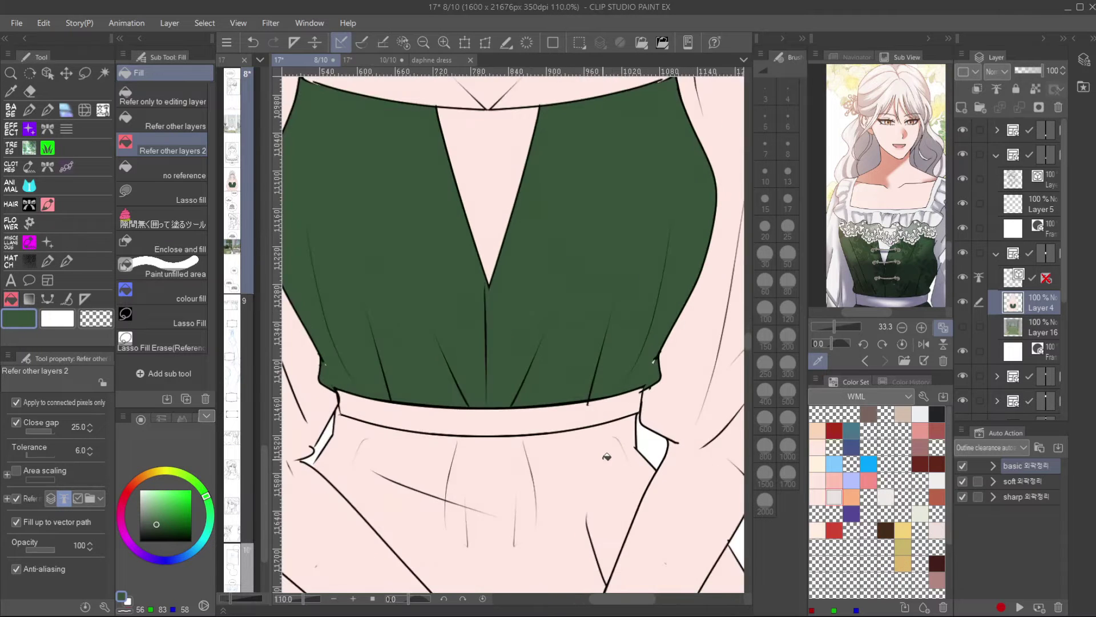
Complete the pale blue-grey eye whites near the inner corners and fill the pupil with black sampled from the lashes.
key("p")
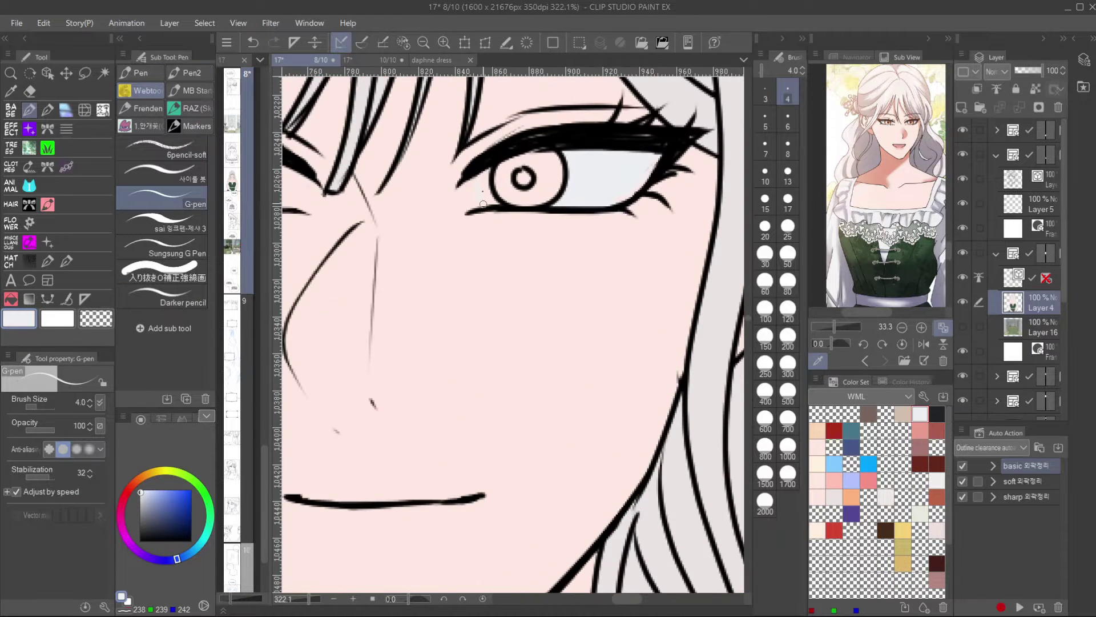
left_click_drag(498, 200, 709, 285)
key("g")
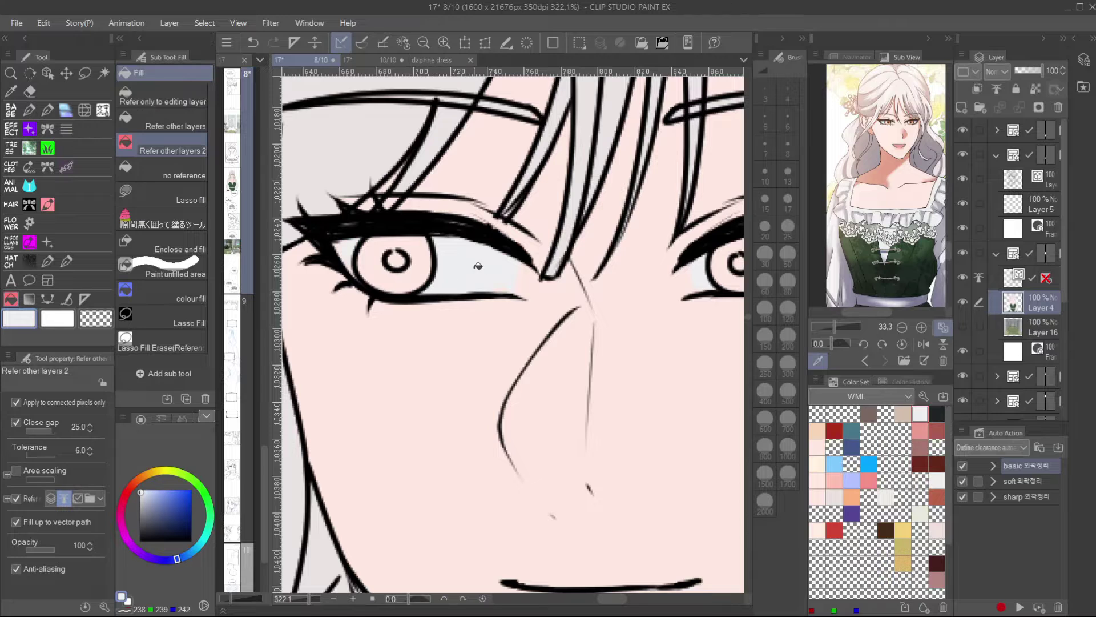
left_click(408, 236, "alt")
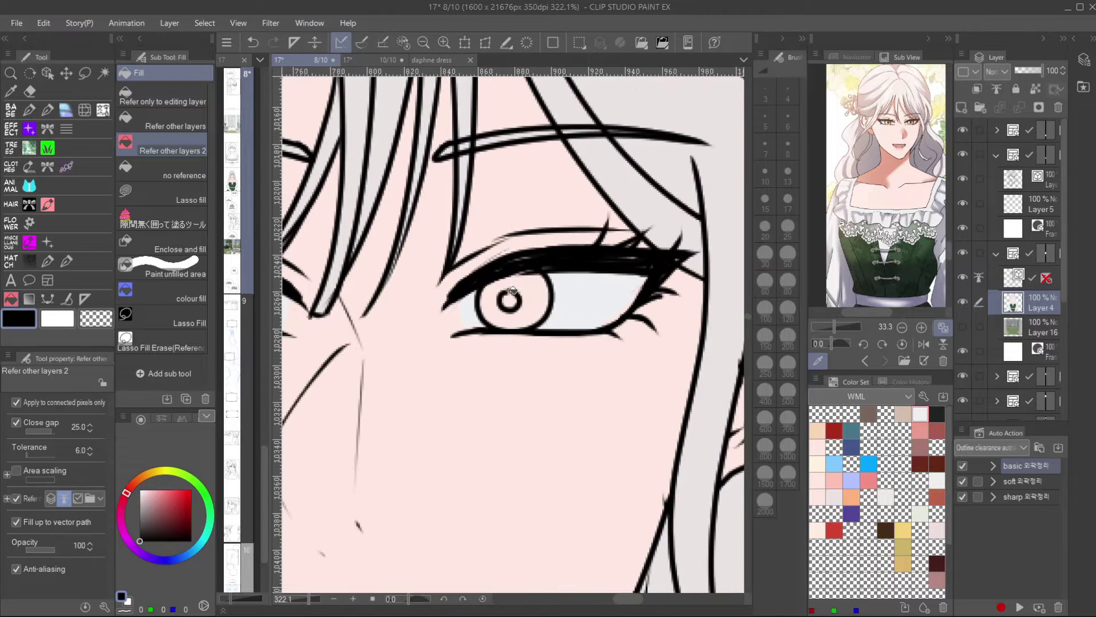
left_click(517, 297)
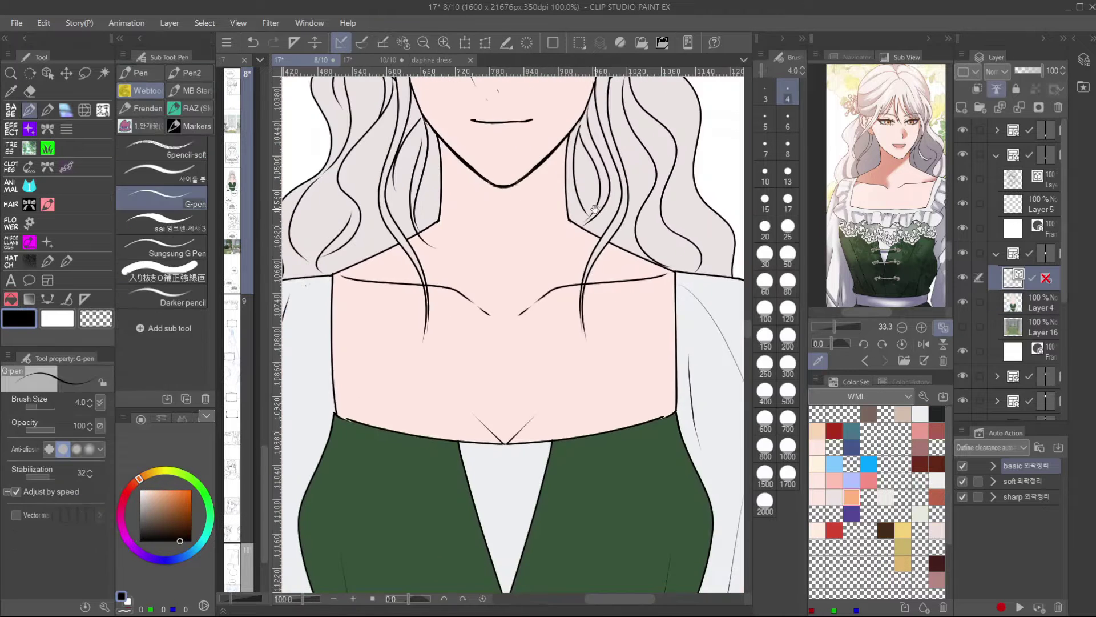
Add a new layer above the line art and choose a lace brush from the Clothing brushes.
scroll(588, 218, "down", 3)
key("e")
left_click_drag(465, 370, 456, 254)
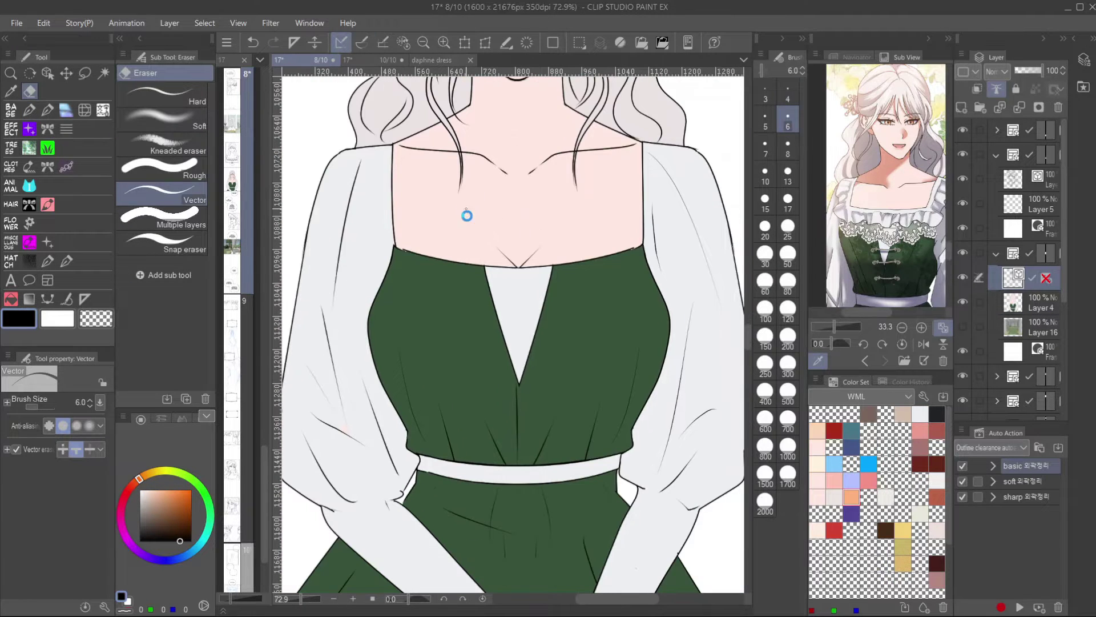
left_click(961, 108)
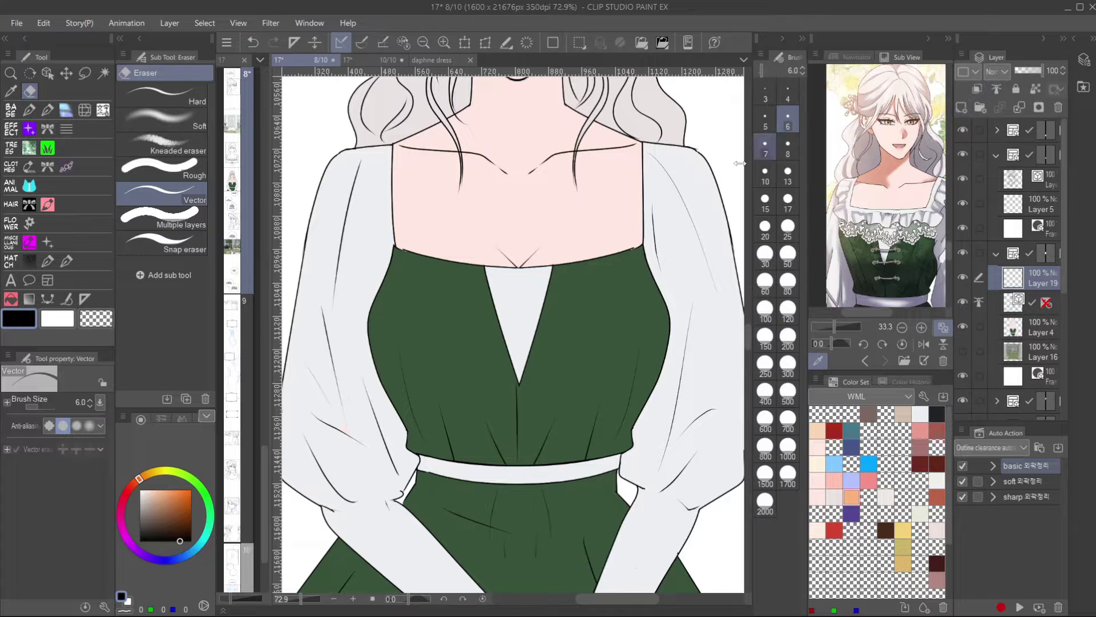
left_click(47, 166)
left_click(165, 317)
mouse_move(359, 246)
left_mouse_down()
mouse_move(622, 269)
mouse_move(685, 256)
left_mouse_up()
key("ctrl+z")
left_click(788, 310)
key("ctrl+z")
Draw a lace trim across the bodice neckline at brush size 200 and transform it to fit the bodice's top edge.
left_click(788, 338)
mouse_move(354, 257)
left_mouse_down()
mouse_move(619, 274)
mouse_move(700, 235)
left_mouse_up()
key("ctrl+t")
left_click_drag(521, 285, 527, 300)
mouse_move(725, 210)
left_mouse_down()
mouse_move(690, 223)
mouse_move(685, 247)
left_mouse_up()
key("Return")
Erase the excess lace overlapping the sleeve beside the bodice, using the Vector eraser at size 50.
key("e")
left_click_drag(383, 233, 366, 284)
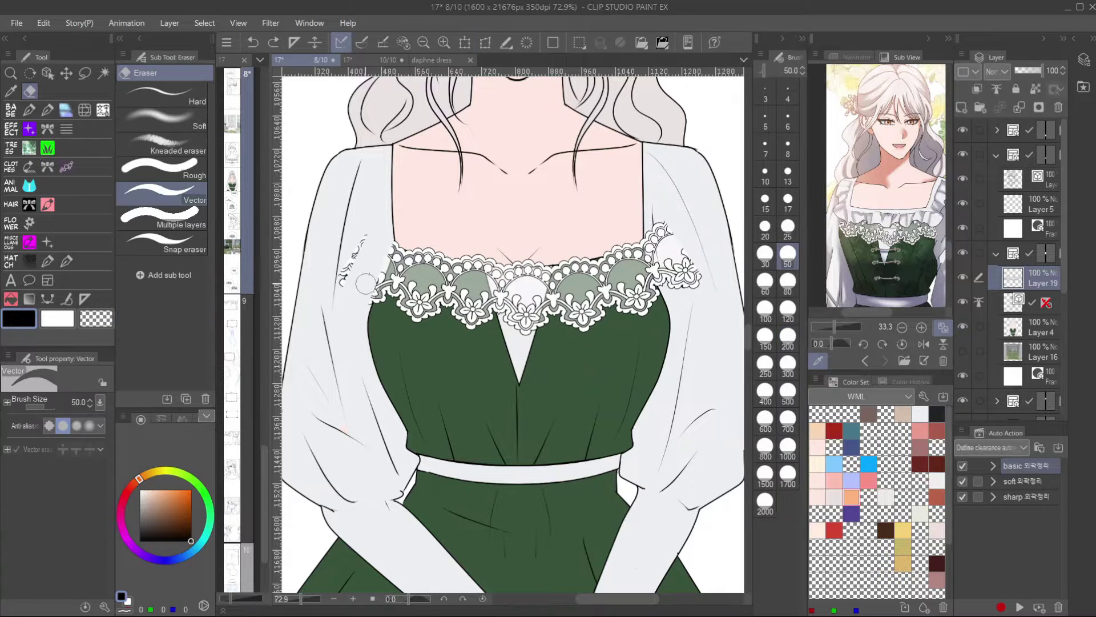
left_click_drag(363, 237, 340, 290)
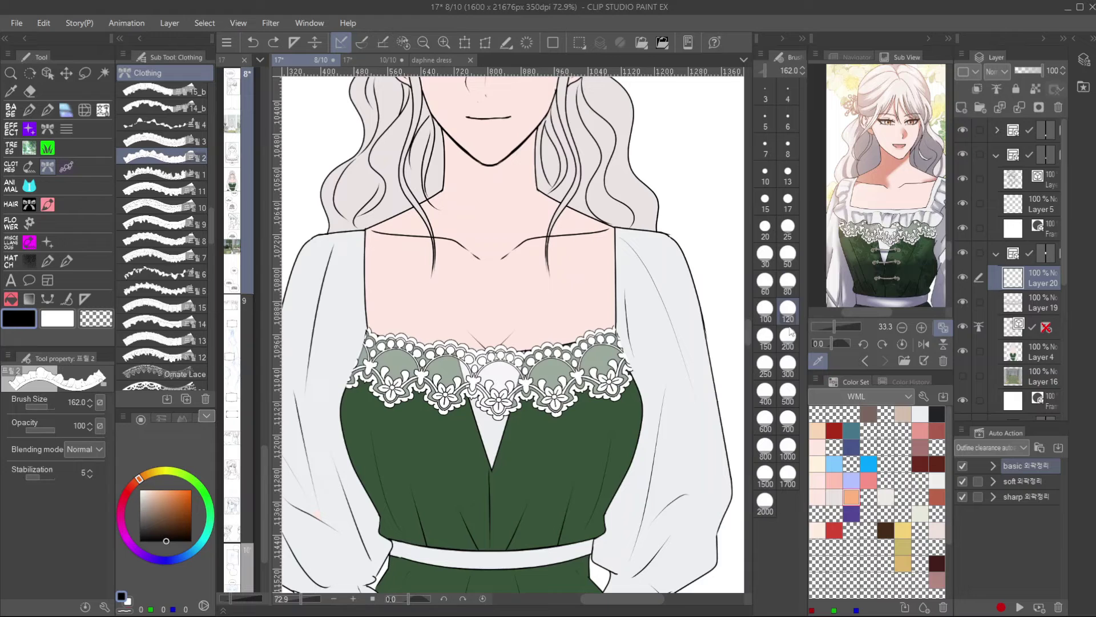
left_click(768, 339)
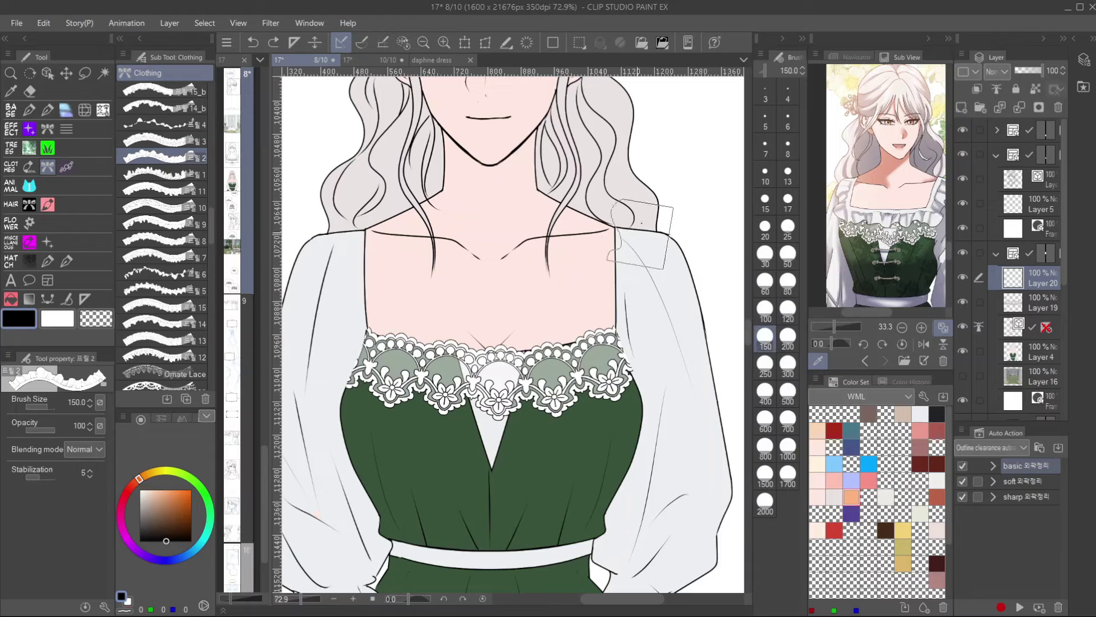
left_click_drag(641, 232, 634, 255)
key("ctrl+z")
mouse_move(652, 205)
left_mouse_down()
mouse_move(639, 356)
mouse_move(477, 365)
mouse_move(362, 335)
mouse_move(334, 220)
left_mouse_up()
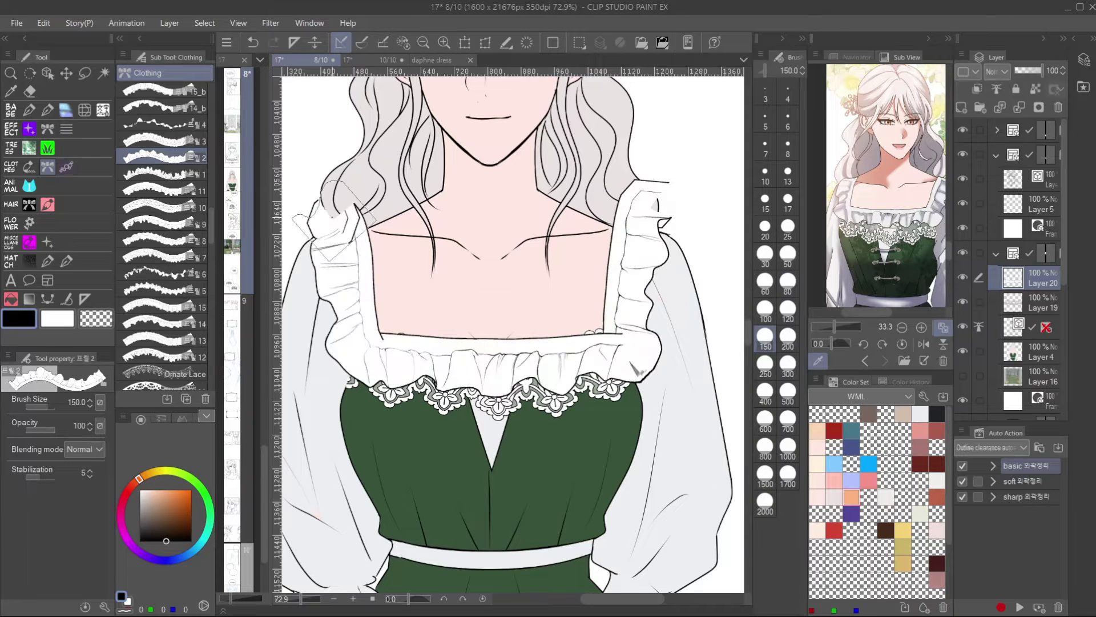
key("ctrl+z")
Draw a frill around the square neckline and shoulder straps at brush size 120, then lower it slightly and rotate it about 1.1°.
left_click(788, 311)
mouse_move(657, 197)
left_mouse_down()
mouse_move(596, 360)
mouse_move(343, 354)
mouse_move(344, 200)
left_mouse_up()
key("ctrl+t")
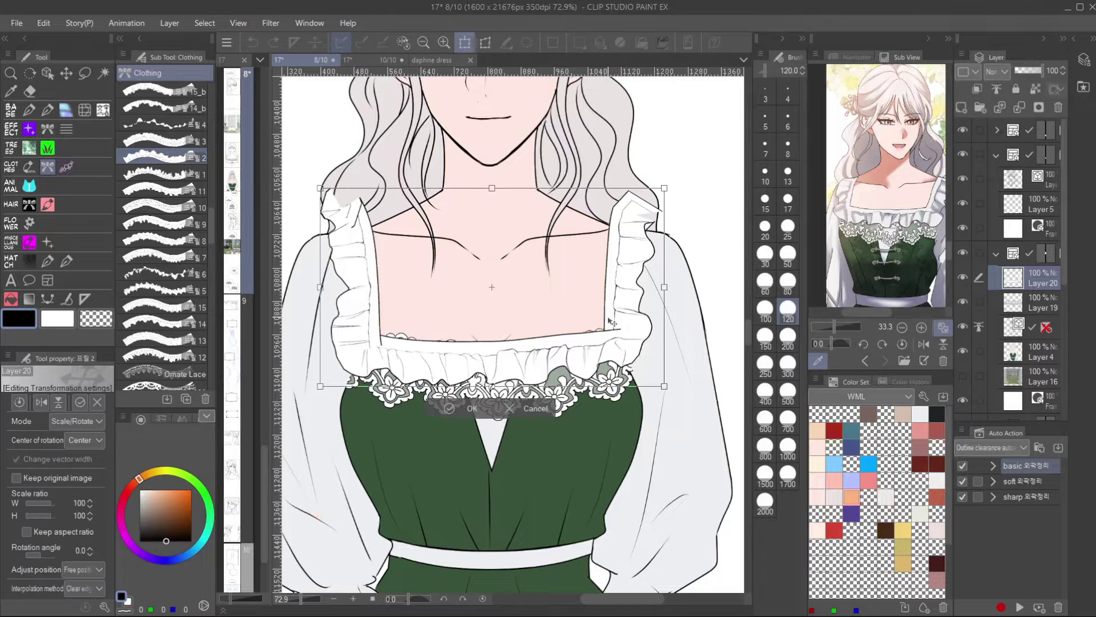
left_click_drag(611, 324, 611, 330)
left_click_drag(698, 272, 698, 277)
left_click_drag(620, 325, 616, 328)
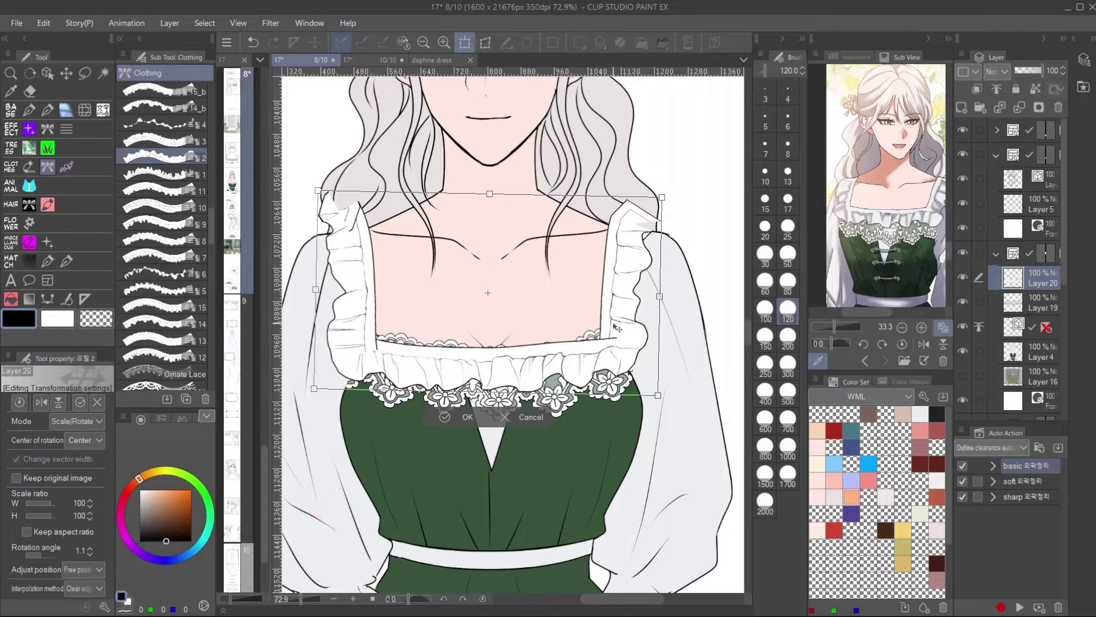
left_click(445, 417)
Nudge the neckline frill on Layer 20 slightly upward and rotate it 0.4°.
left_click(1034, 303)
key("ctrl+t")
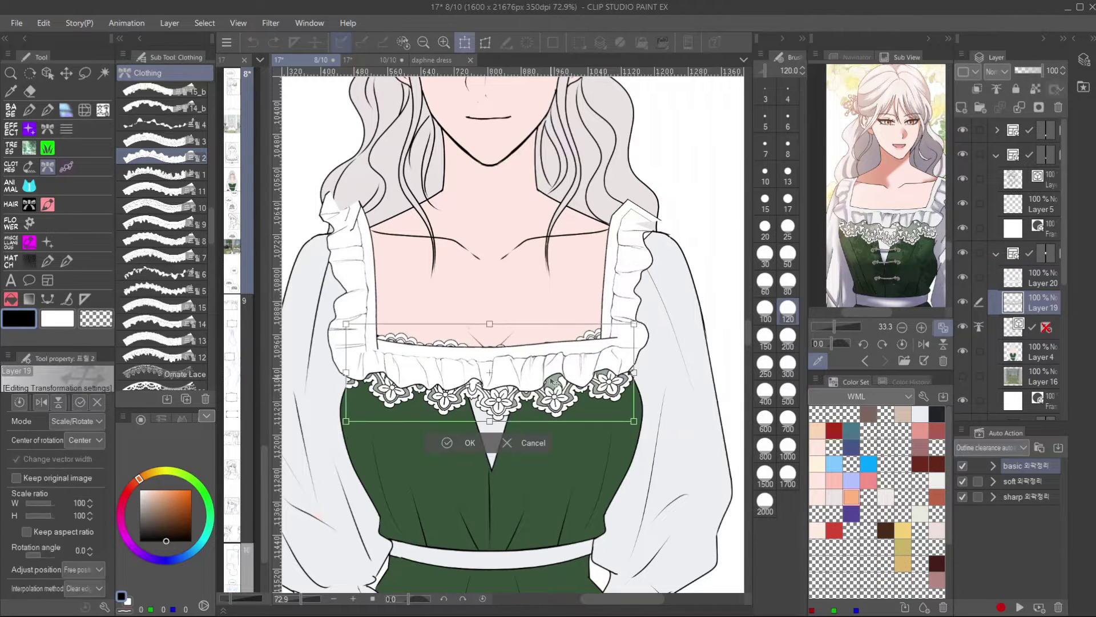
left_click(460, 449)
left_click(1036, 278)
key("ctrl+t")
left_click_drag(620, 354, 620, 349)
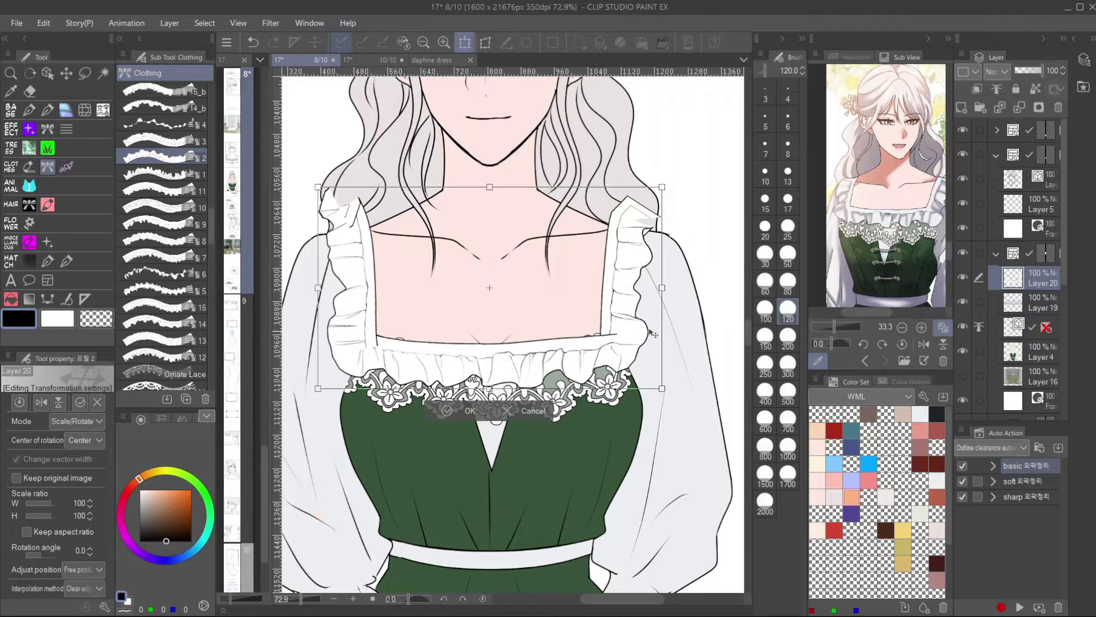
left_click_drag(694, 319, 694, 321)
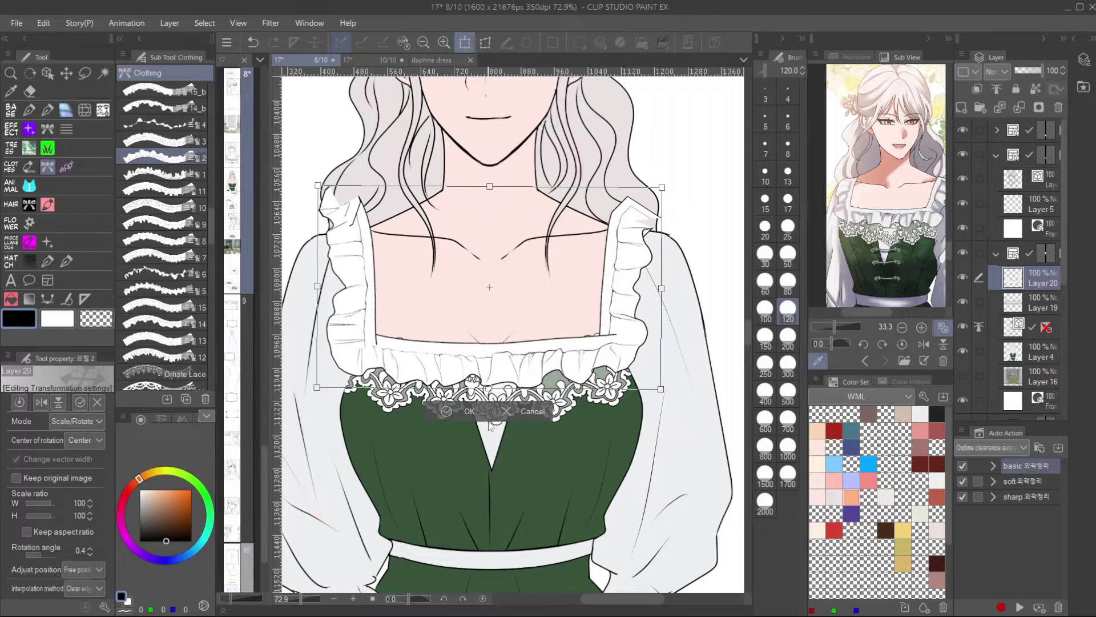
left_click(444, 410)
Erase the frill's excess ends at the shoulders and merge the frill layer down into the lace layer.
key("e")
left_click_drag(658, 194, 616, 207)
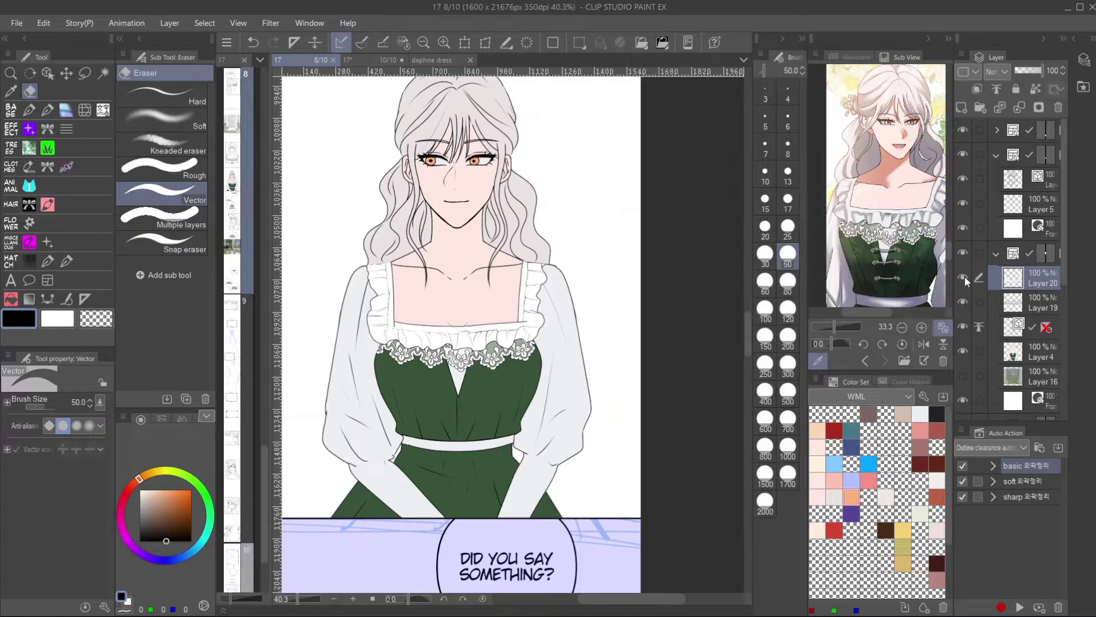
left_click(964, 276)
left_click(964, 276)
key("ctrl+e")
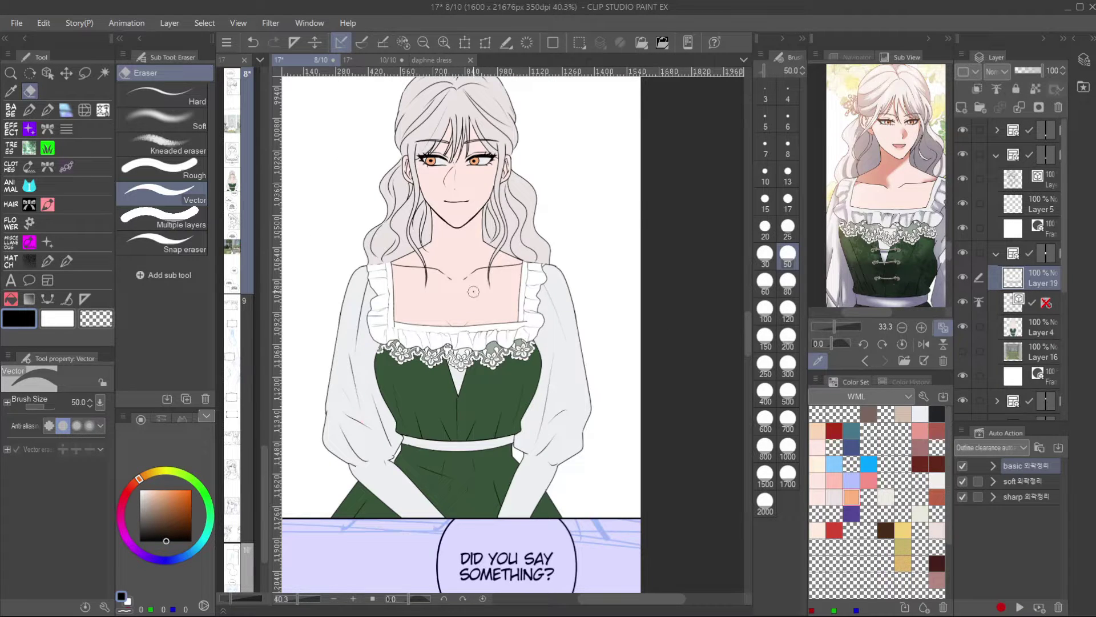
Duplicate the frill and lace layer, lock the lower copy's transparent pixels and recolour it with the sleeve's pale blue-grey.
left_click(640, 43)
scroll(493, 293, "up", 2)
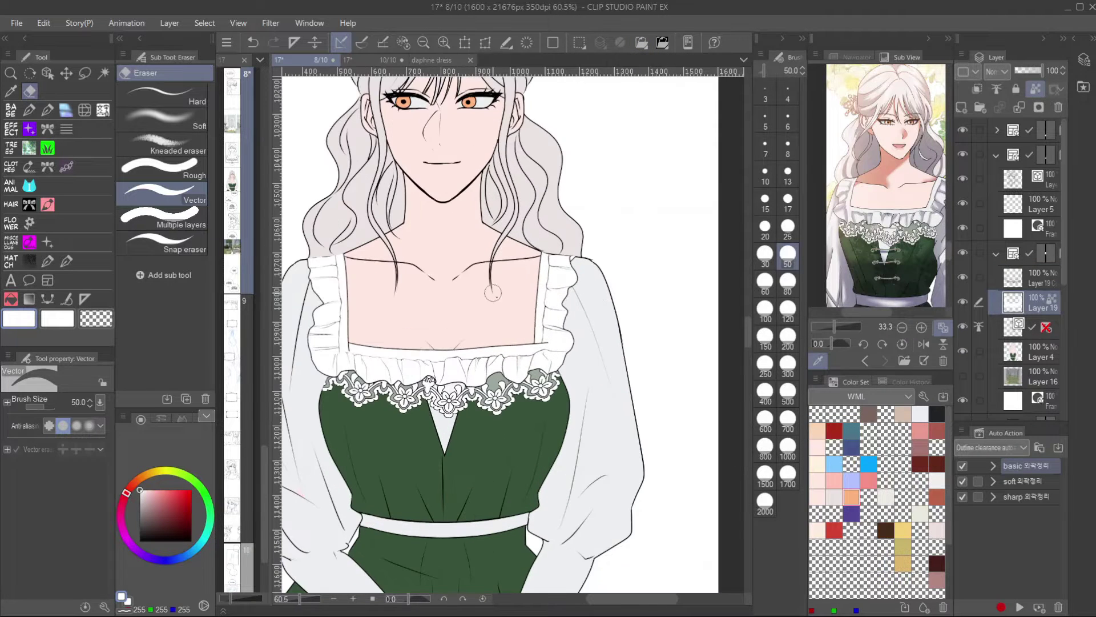
left_click(593, 315, "alt")
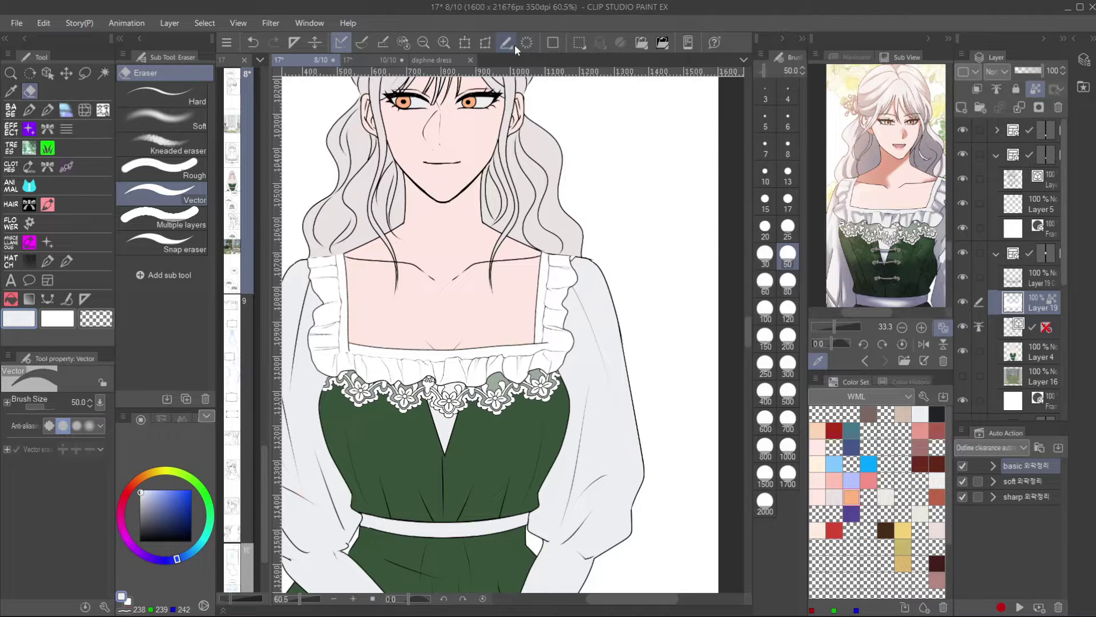
left_click_drag(595, 196, 622, 182)
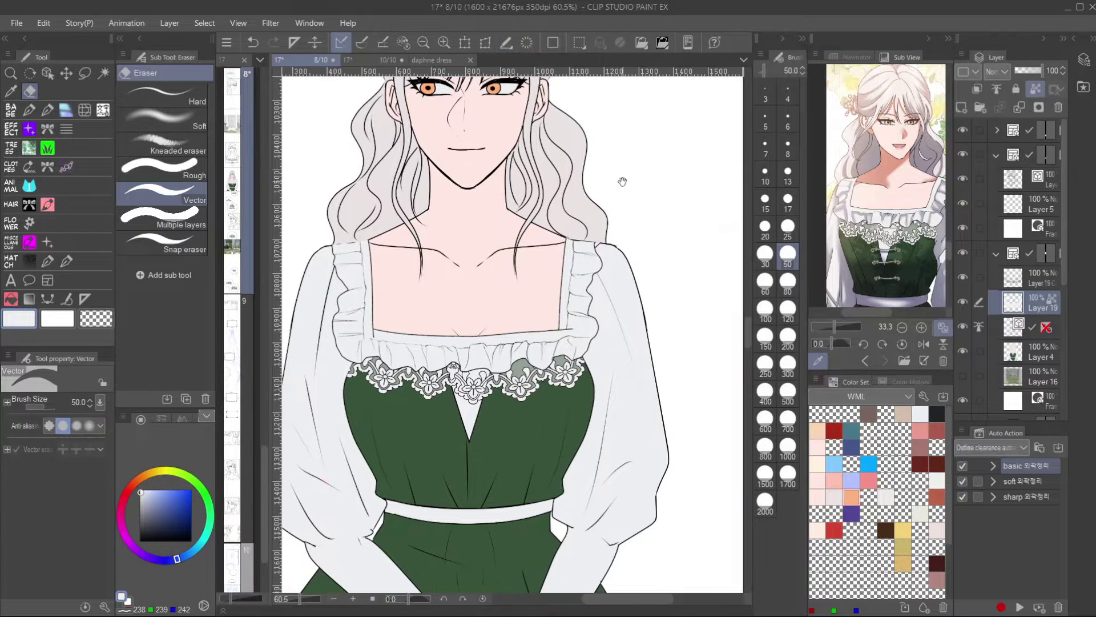
Ink the frill's top edge along the image-right shoulder seam in black on the Layer 19 copy with the size 4 G-pen.
scroll(624, 228, "up", 7)
left_click(1039, 283)
key("r")
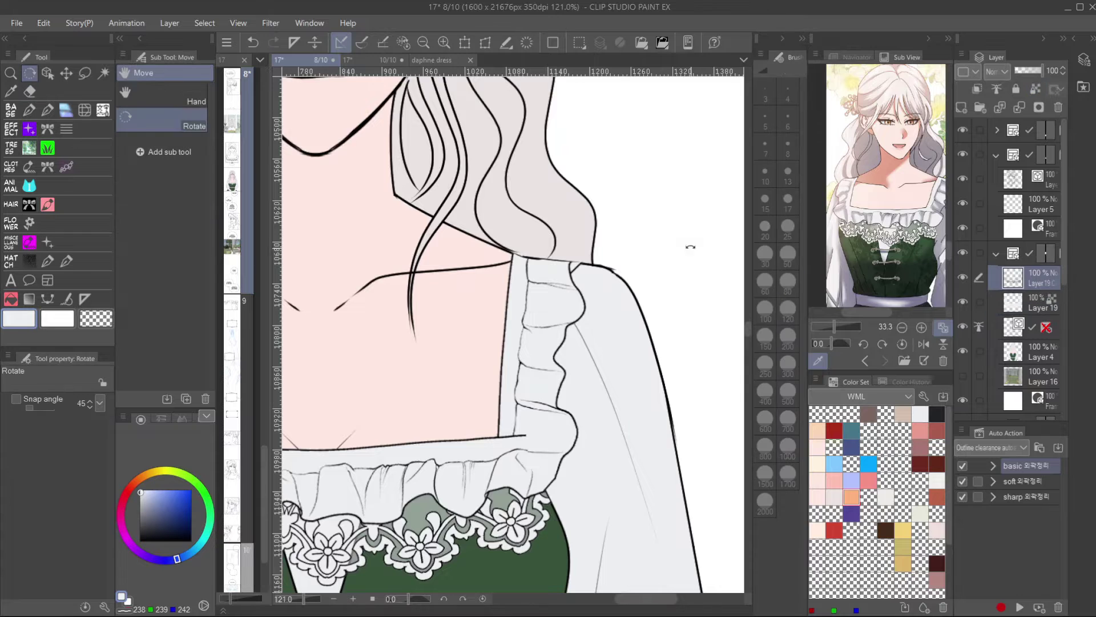
left_click_drag(689, 245, 594, 244)
scroll(532, 243, "up", 5)
scroll(530, 242, "up", 3)
left_click_drag(164, 524, 164, 610)
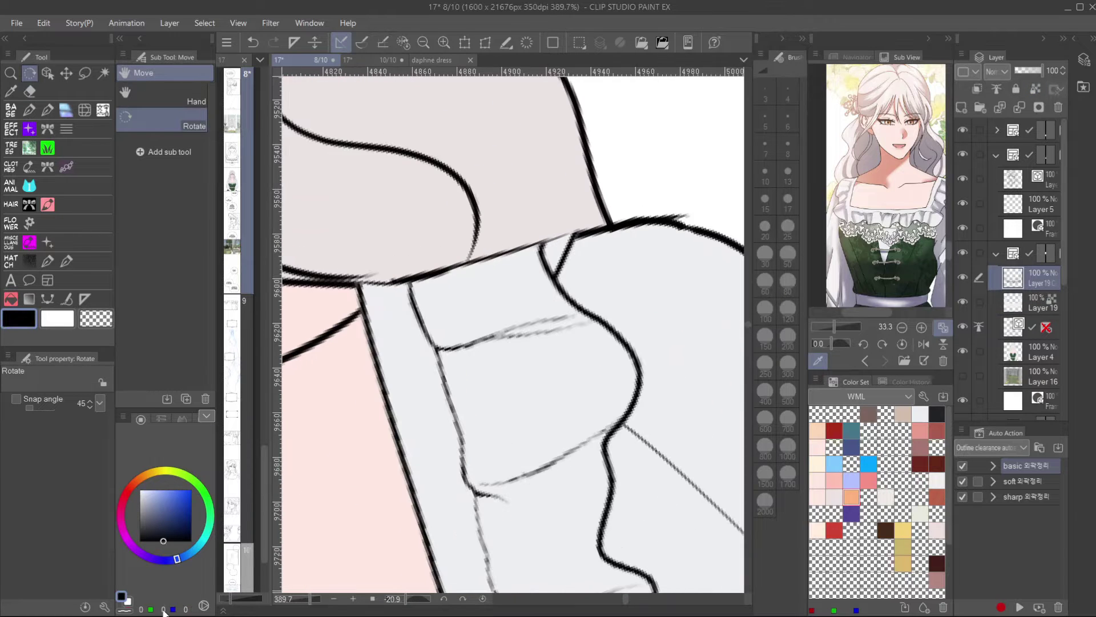
key("p")
left_click_drag(362, 283, 574, 231)
key("ctrl+z")
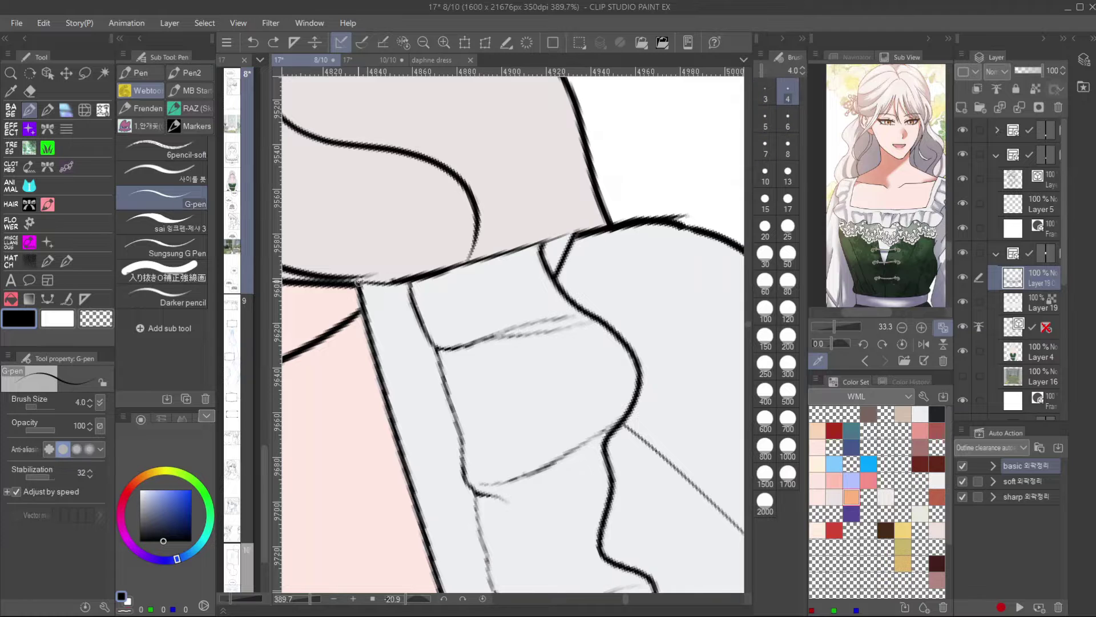
left_click_drag(359, 282, 576, 231)
Ink the frill's top edge along the opposite shoulder seam and reset the canvas rotation.
left_click_drag(365, 352, 809, 290)
mouse_move(320, 365)
left_mouse_down()
mouse_move(479, 338)
mouse_move(656, 256)
left_mouse_up()
mouse_move(374, 215)
left_mouse_down()
mouse_move(526, 164)
mouse_move(524, 109)
left_mouse_up()
mouse_move(551, 424)
left_mouse_down()
mouse_move(548, 350)
mouse_move(594, 259)
mouse_move(363, 386)
left_mouse_up()
left_click(424, 42)
left_click(425, 42)
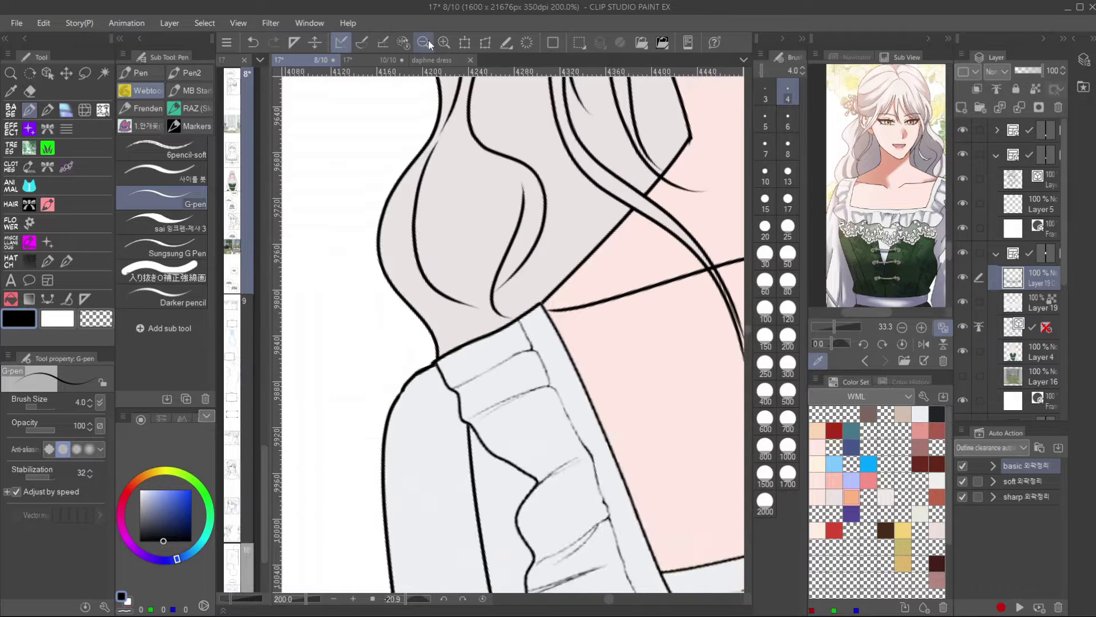
left_click(425, 42)
left_click(405, 41)
Touch up the frill's line art along the lower edge of the square neckline.
left_click_drag(603, 335, 386, 101)
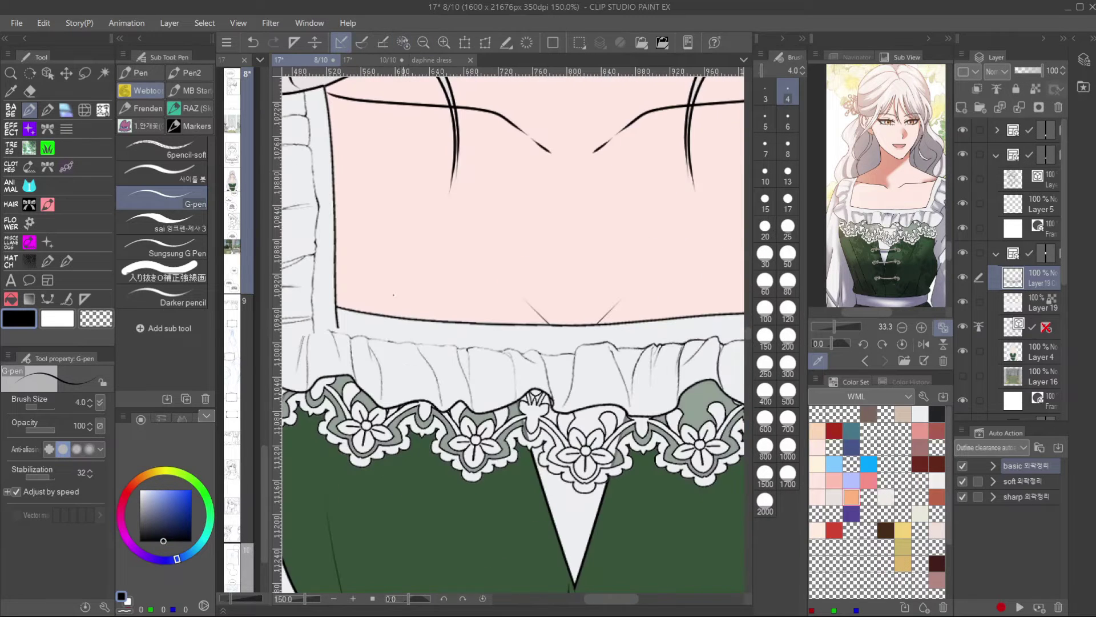
scroll(362, 312, "up", 3)
left_click_drag(478, 350, 623, 357)
key("e")
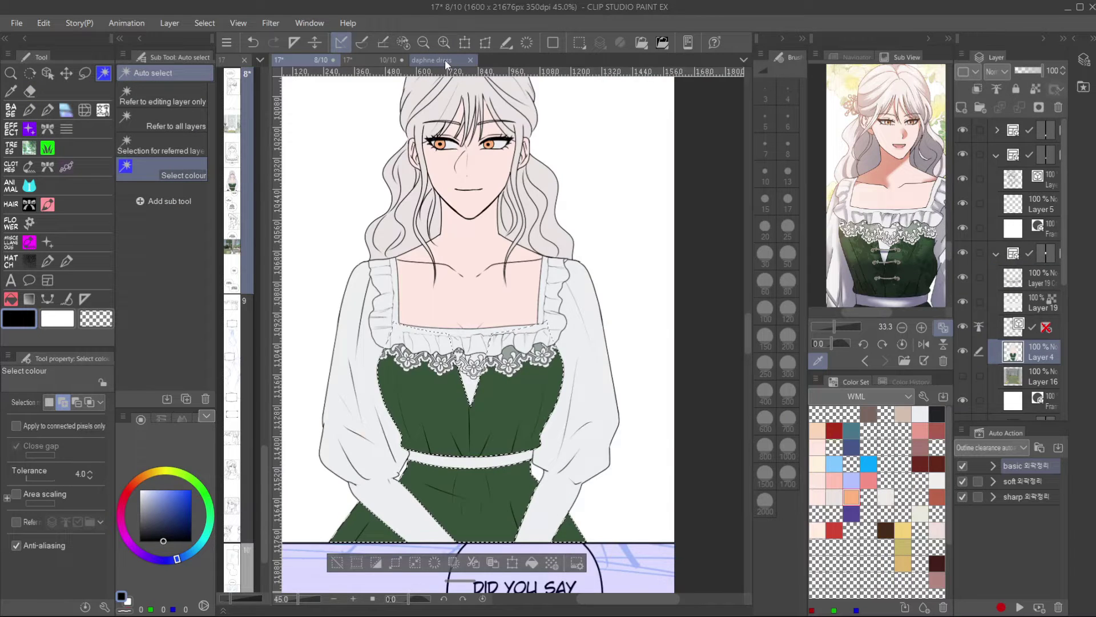
Copy the grey rose pattern from the daphne dress reference file and bring it into the character panel on comic page 17.
left_click(432, 59)
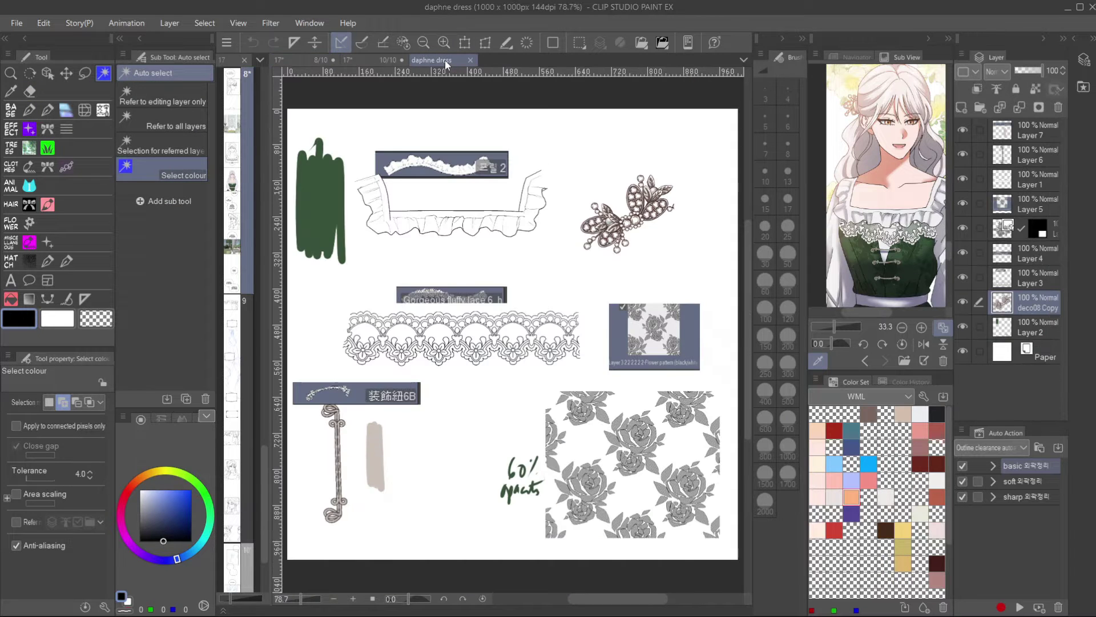
left_click(1004, 230)
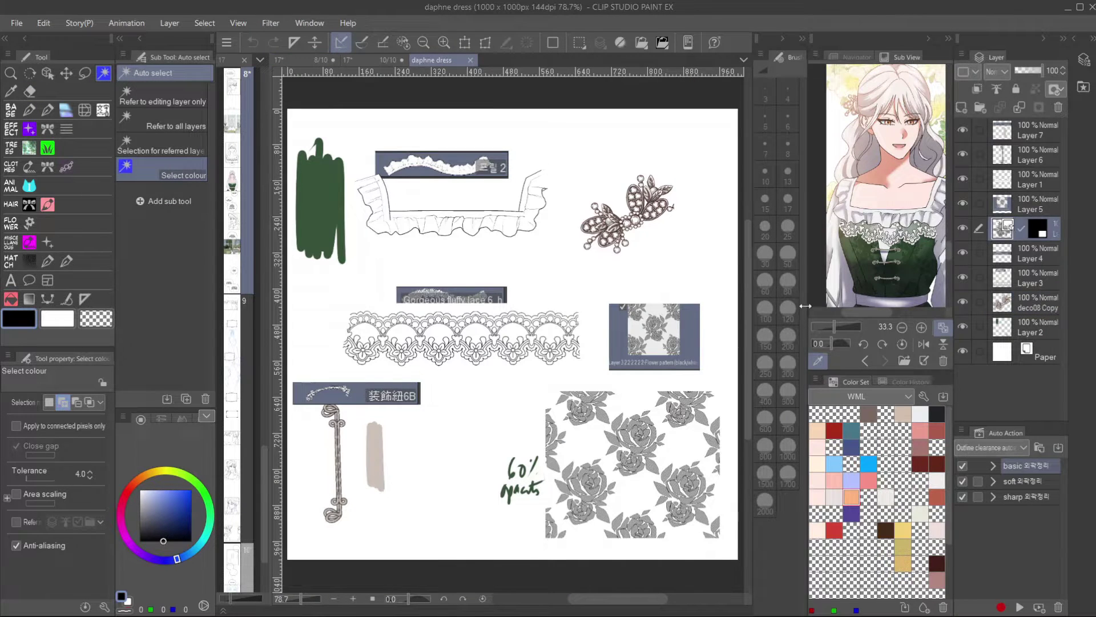
key("m")
left_click_drag(742, 336, 504, 558)
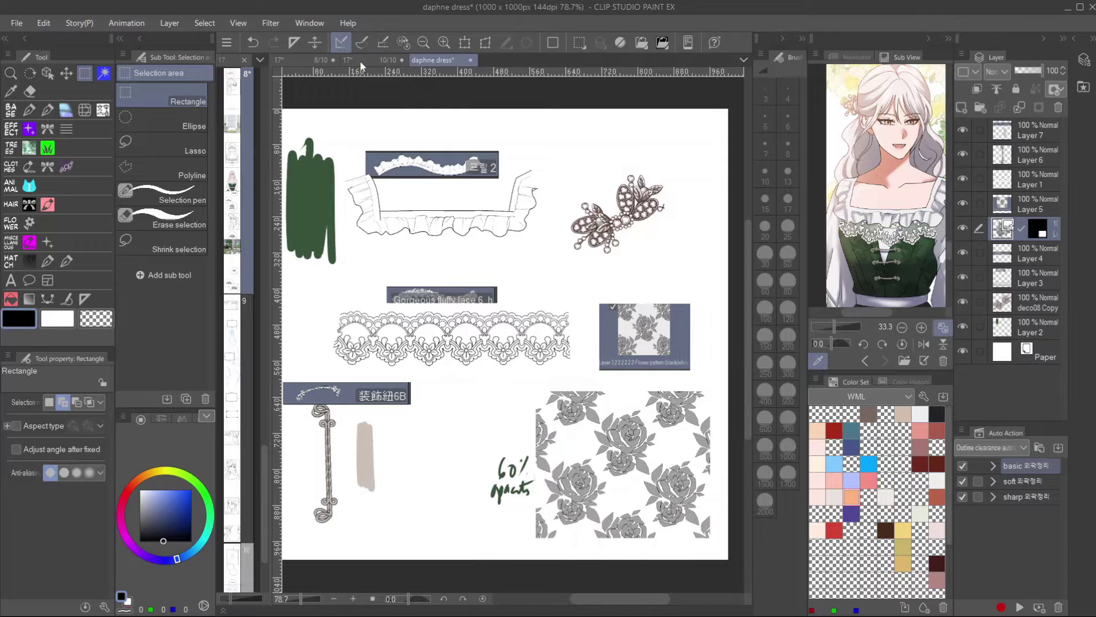
left_click(307, 60)
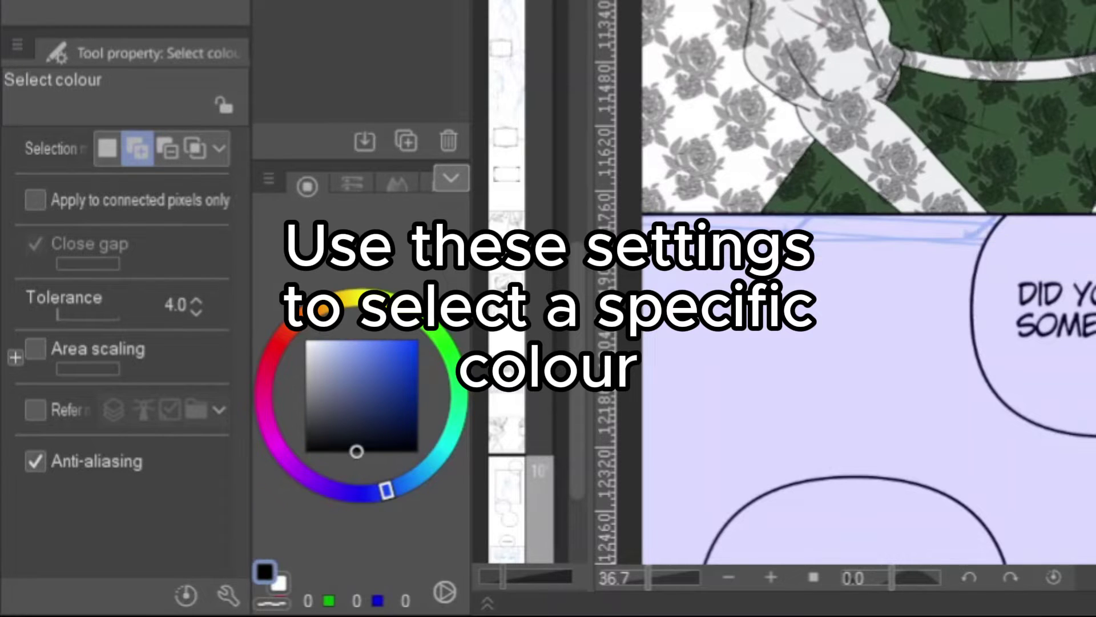
Select the dress's green areas by colour with tolerance 4.0 and confine the rose pattern to them.
left_click(1039, 107)
scroll(856, 283, "up", 2)
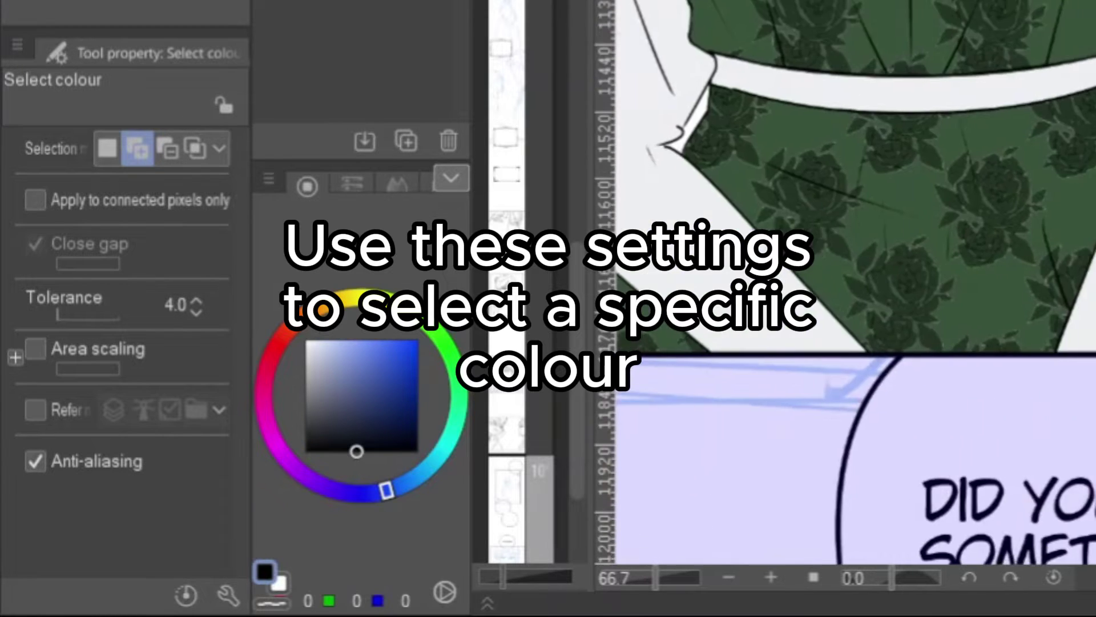
left_click_drag(1041, 71, 1034, 71)
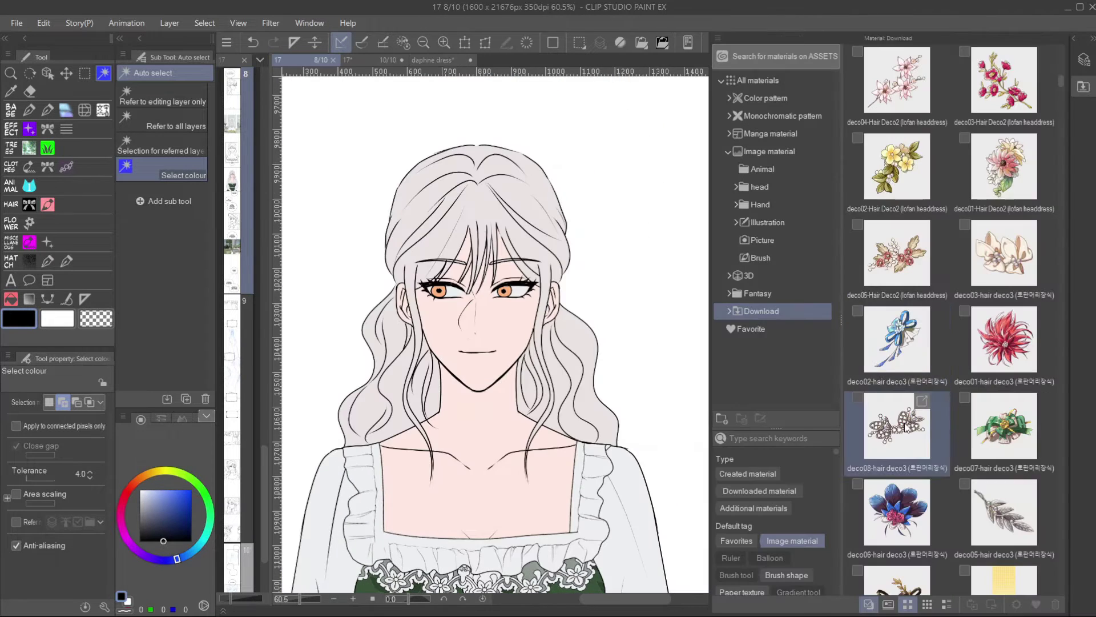
Place the deco08 hair ornament material on the character, scale it down and position it in the hair beside the image-right ear.
left_click_drag(896, 426, 425, 211)
key("ctrl+t")
left_click_drag(425, 275, 451, 266)
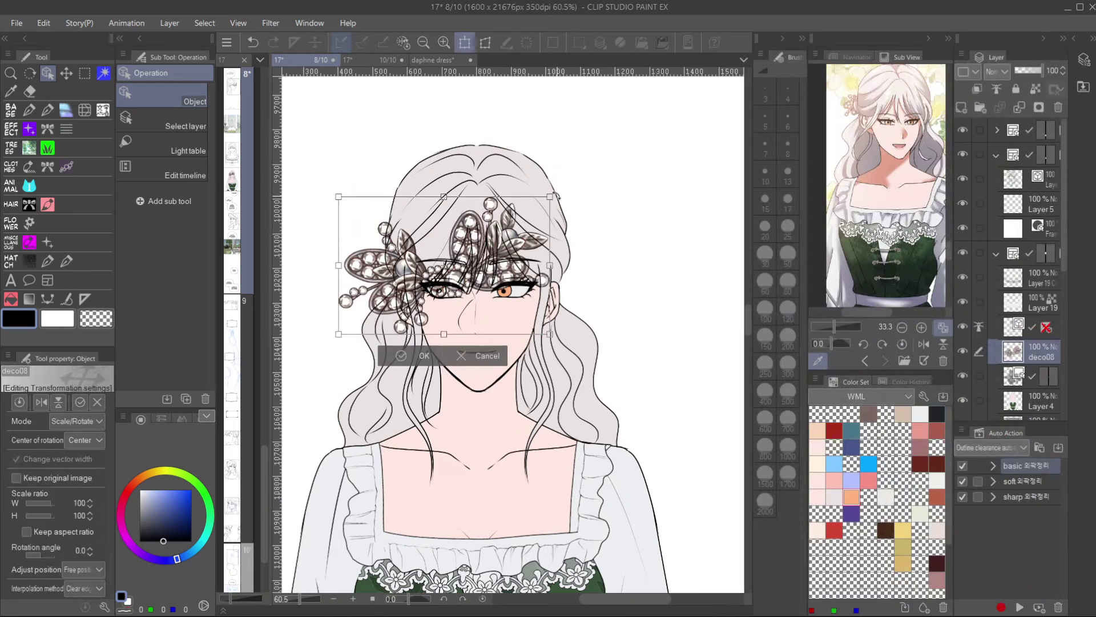
left_click_drag(551, 196, 468, 248)
left_click_drag(403, 290, 525, 266)
key("Return")
Move the deco08 layer beneath Layer 4 and give it a black border effect with an edge thickness of 2.0.
left_click_drag(1028, 351, 1028, 403)
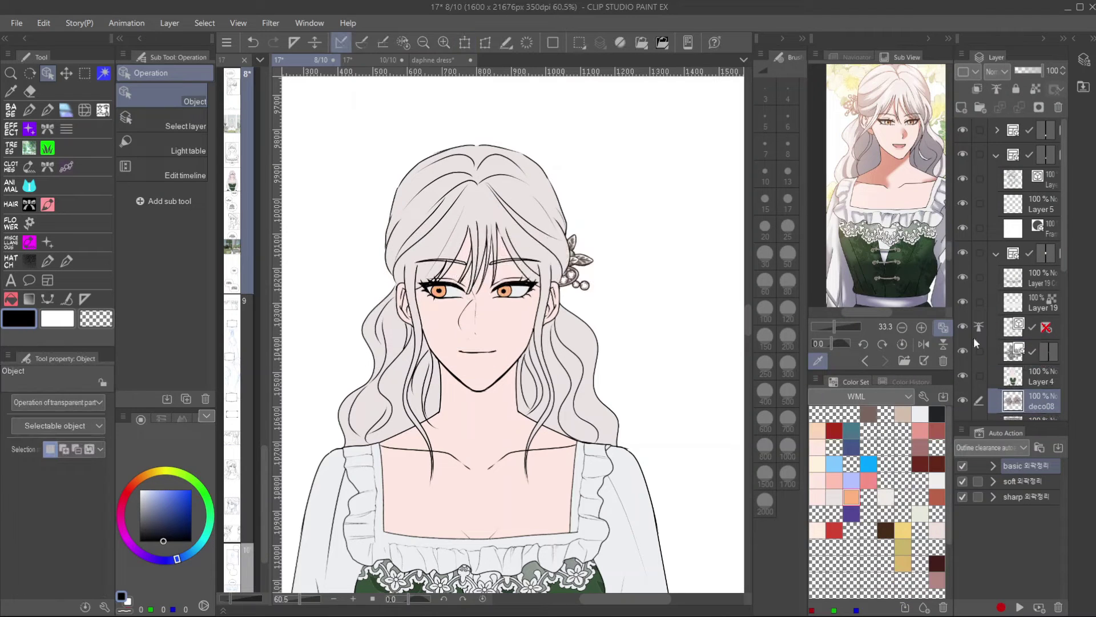
left_click(1083, 59)
left_click(1042, 101)
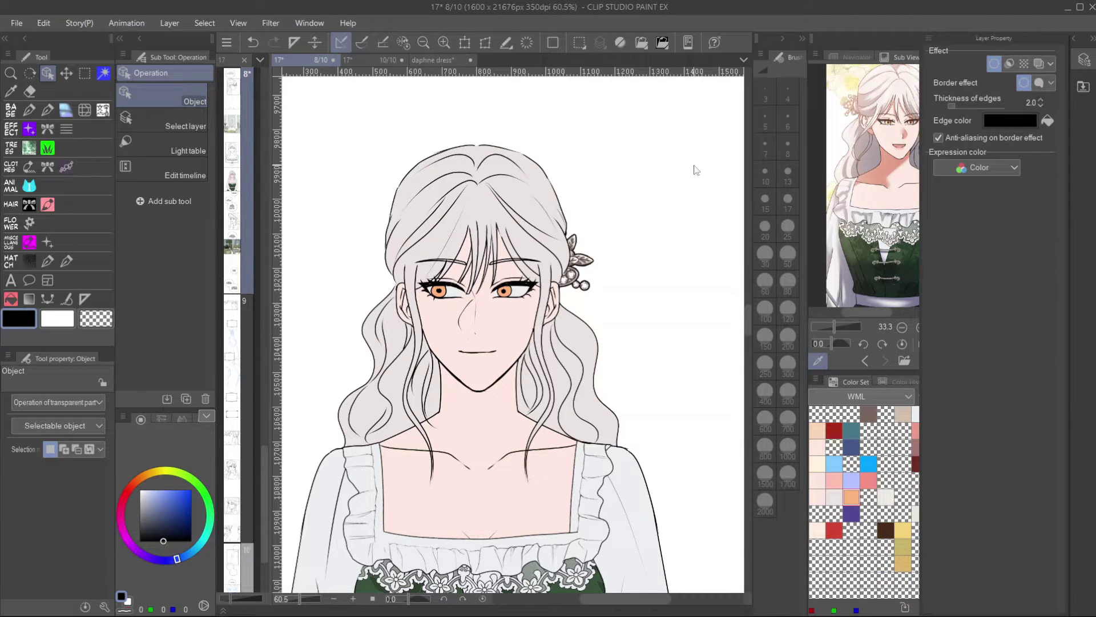
left_click(644, 170)
Show the Layer 16 room background behind the character and save the page.
scroll(672, 339, "down", 2)
left_click_drag(673, 339, 680, 228)
left_click(963, 352)
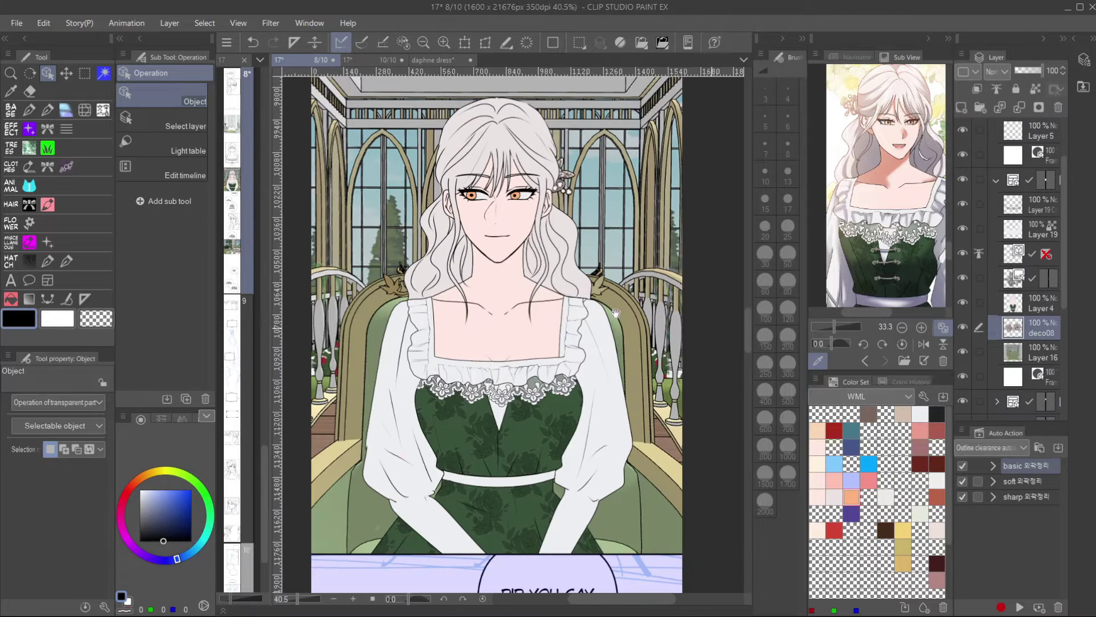
left_click_drag(559, 300, 552, 310)
key("ctrl+s")
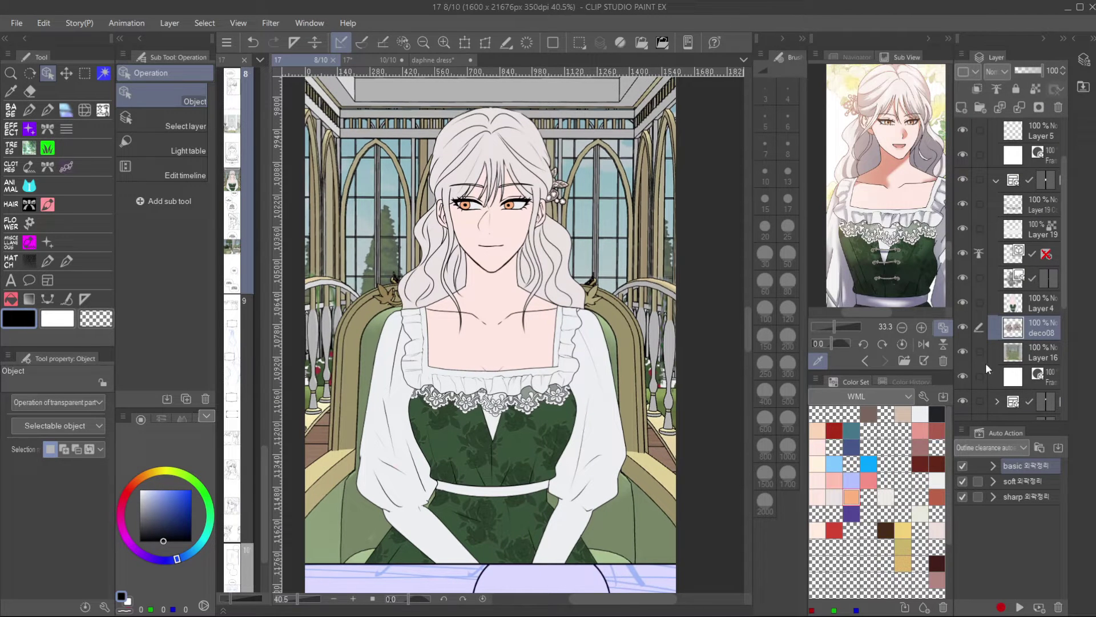
Draw an afternoon 03 gradient over the Layer 16 background from bottom to top at opacity 60 in Linear light, and save.
left_click(1031, 352)
key("b")
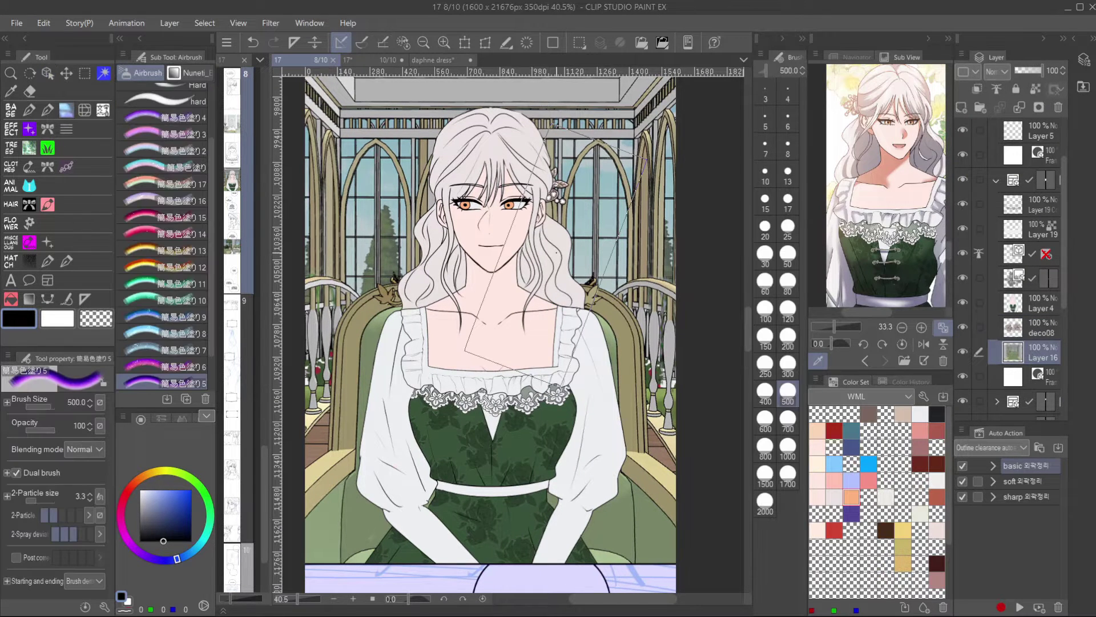
key("g")
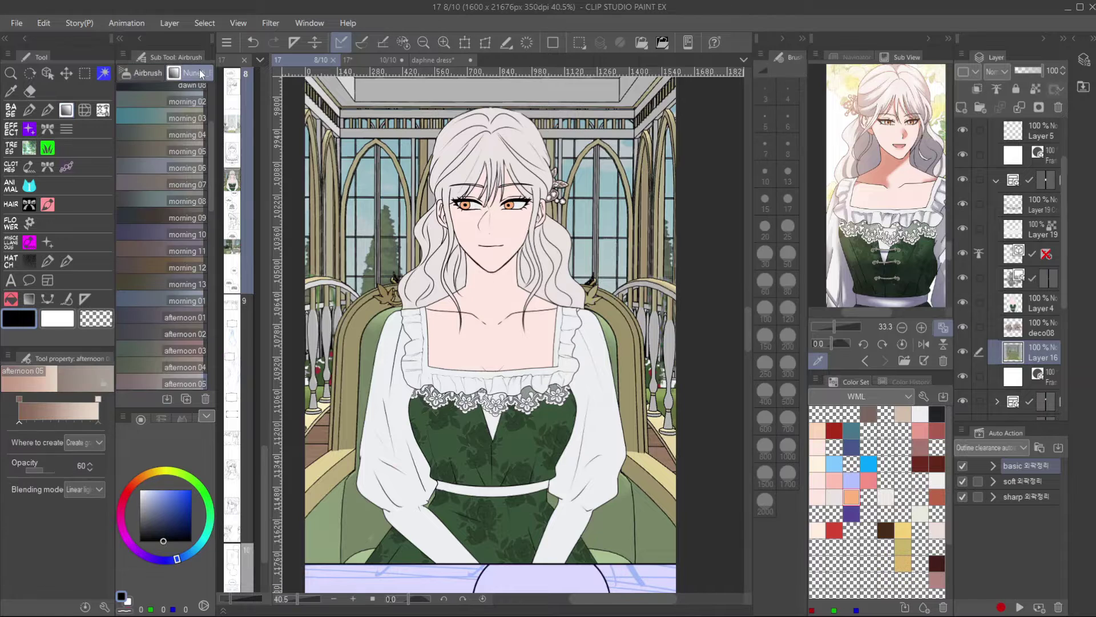
left_click(423, 43)
left_click_drag(210, 171, 211, 207)
left_click(185, 251)
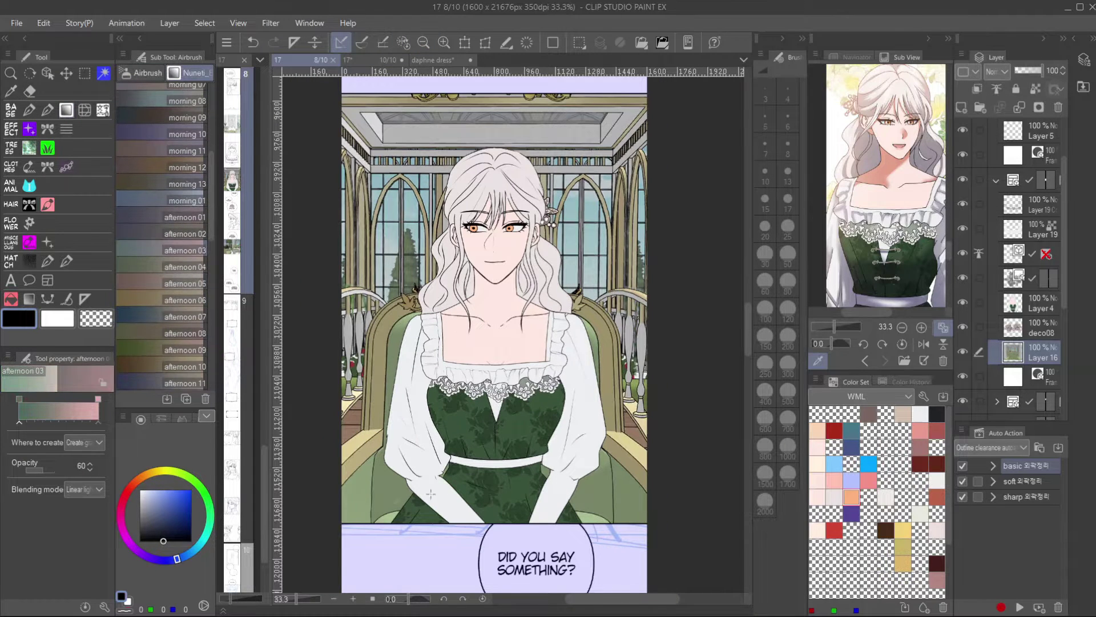
left_click_drag(430, 493, 483, 108)
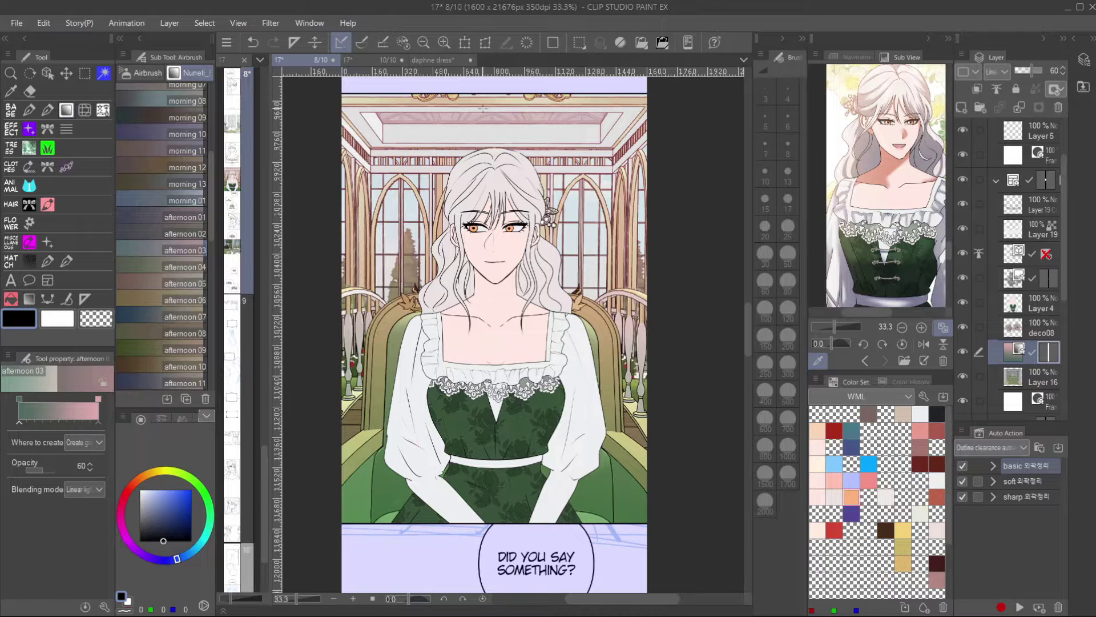
left_click_drag(485, 511, 486, 448)
left_click_drag(537, 335, 507, 385)
key("ctrl+s")
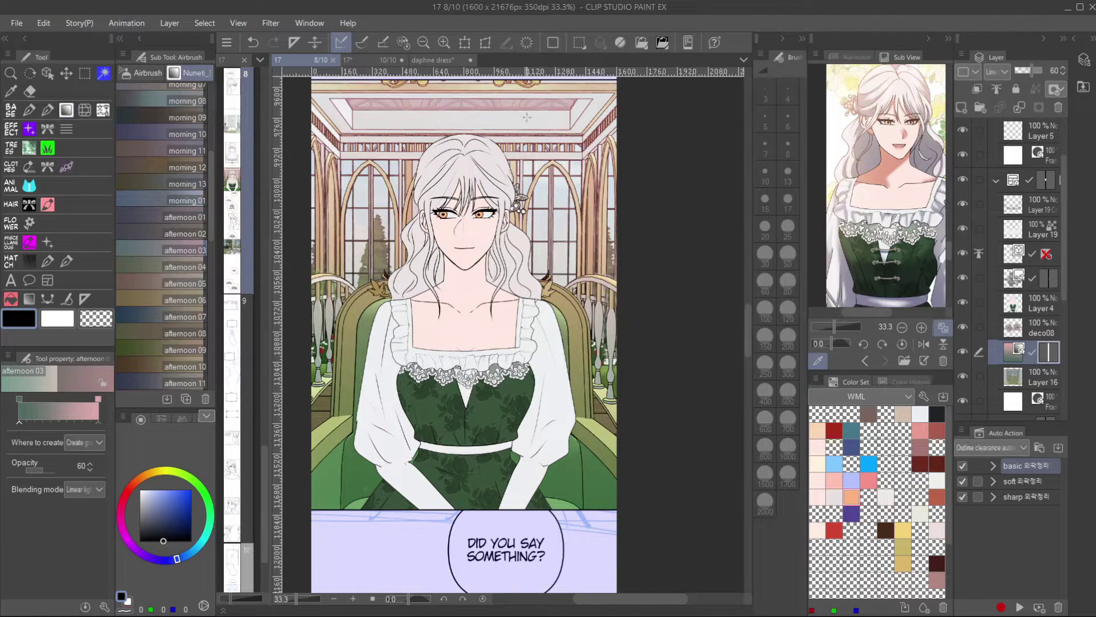
Add a new layer above Layer 4, clip it to the layer below and set its blending mode to Multiply.
left_click(1026, 303)
left_click(964, 106)
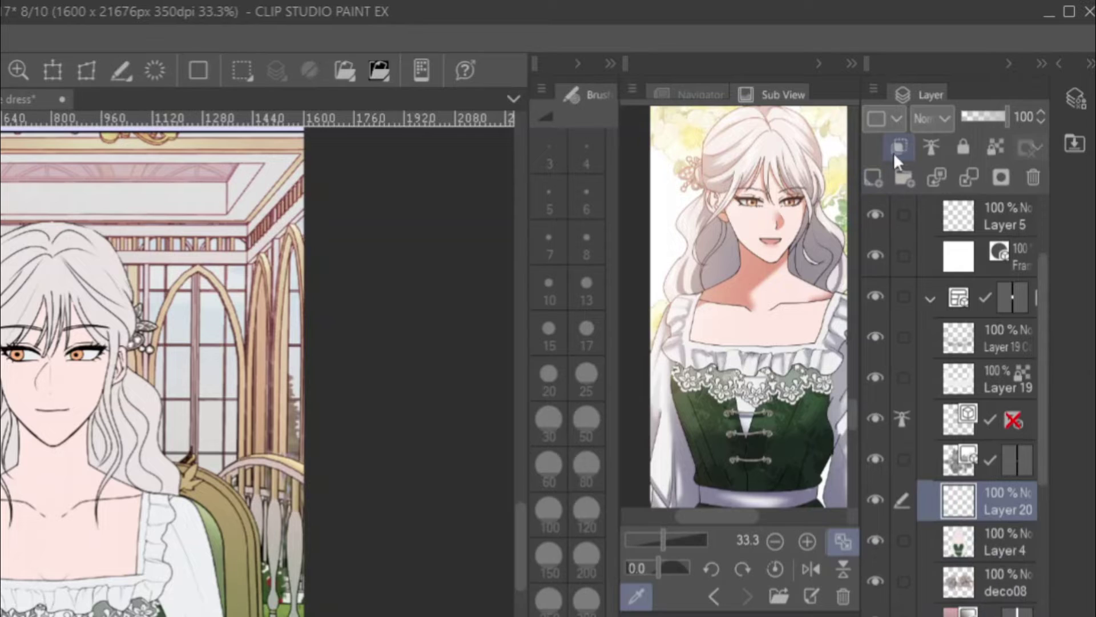
left_click(976, 90)
left_click(930, 117)
left_click(945, 190)
Outline the chin's cast shadow on the neck in dusty pink (217, 164, 156) with the size 4 G-pen and fill it.
scroll(97, 397, "up", 3)
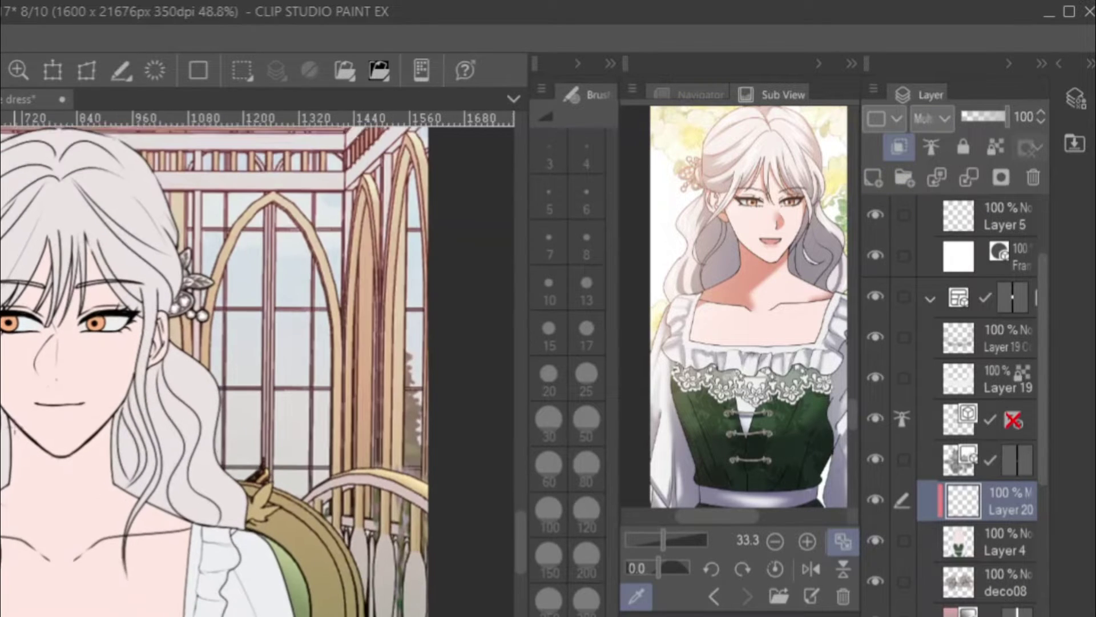
scroll(97, 397, "up", 1)
left_click_drag(57, 503, 40, 582)
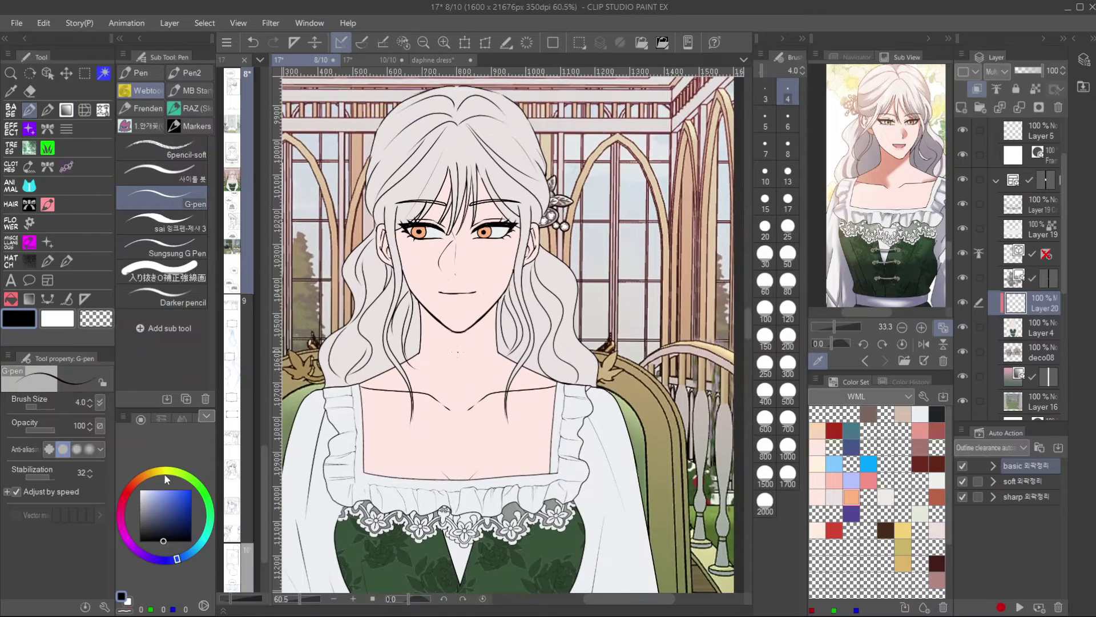
left_click(154, 497)
left_click(130, 487)
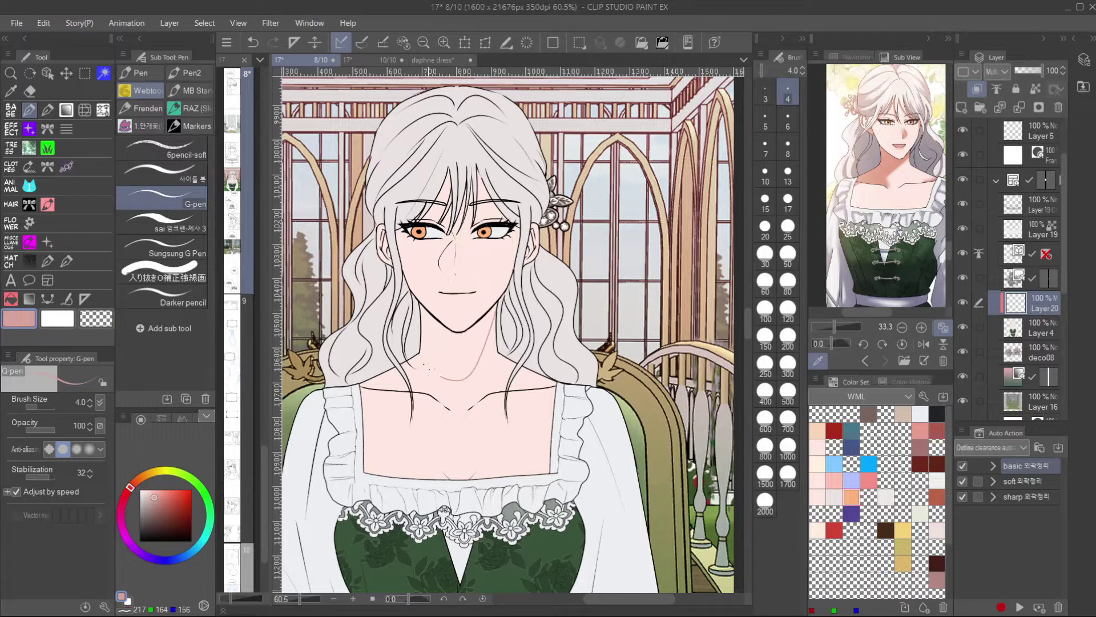
key("g")
left_click(459, 347)
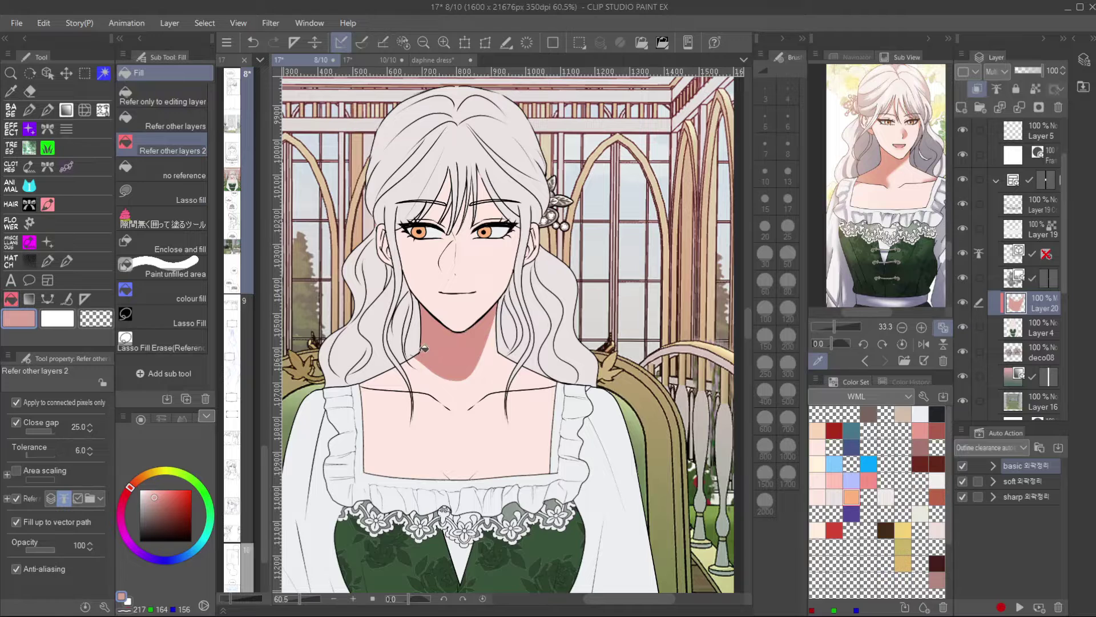
Extend the neck shadow down to the collarbones and towards the image-left shoulder, and fill the outlined areas.
key("p")
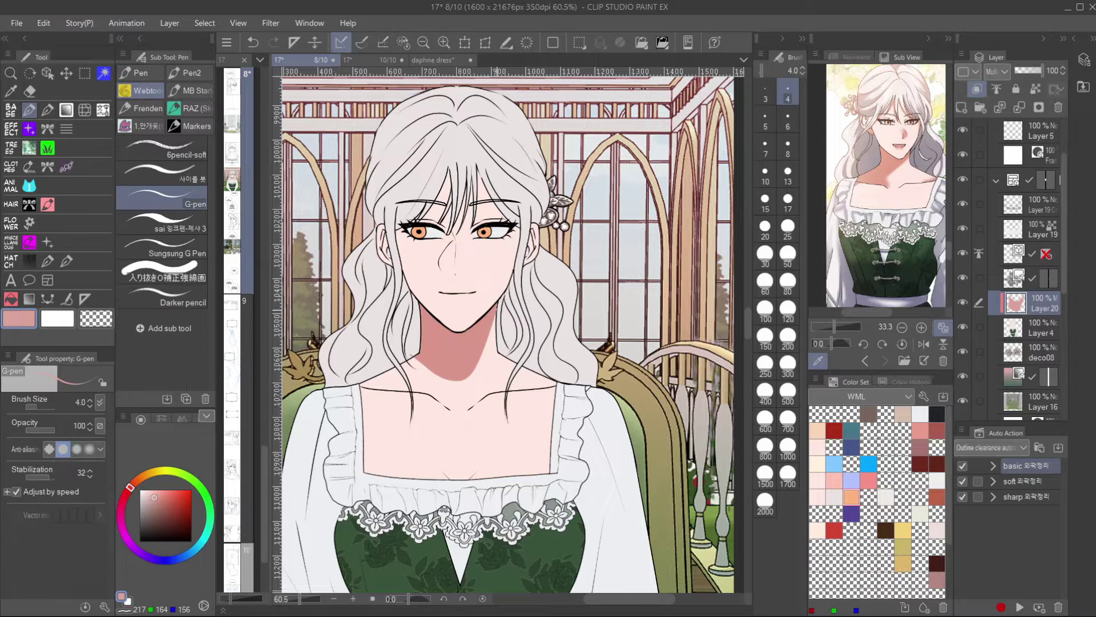
key("g")
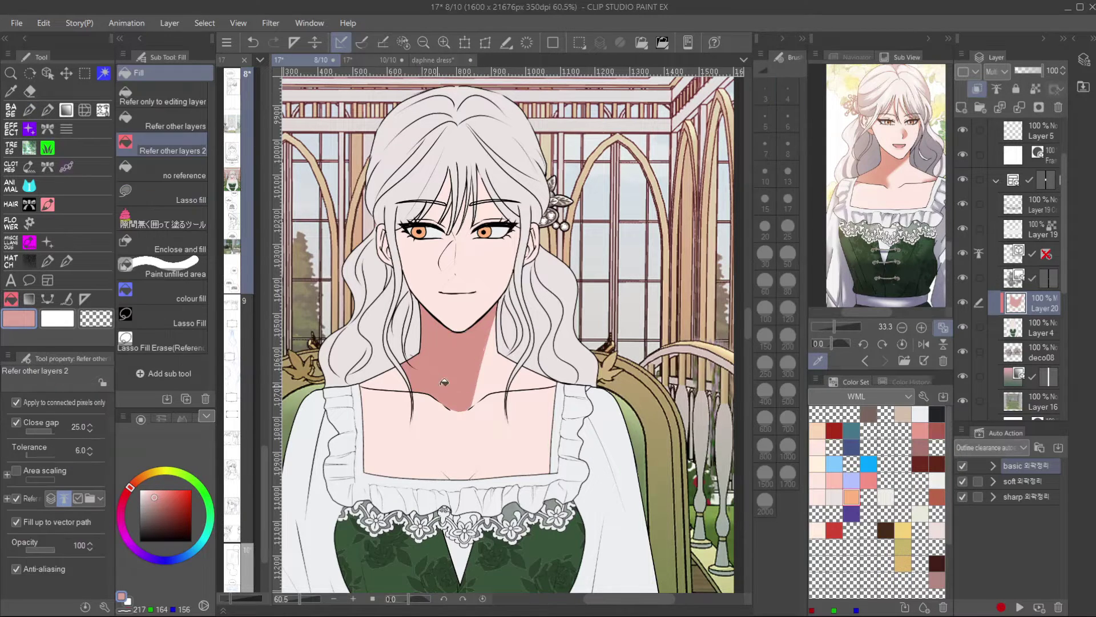
left_click(406, 385)
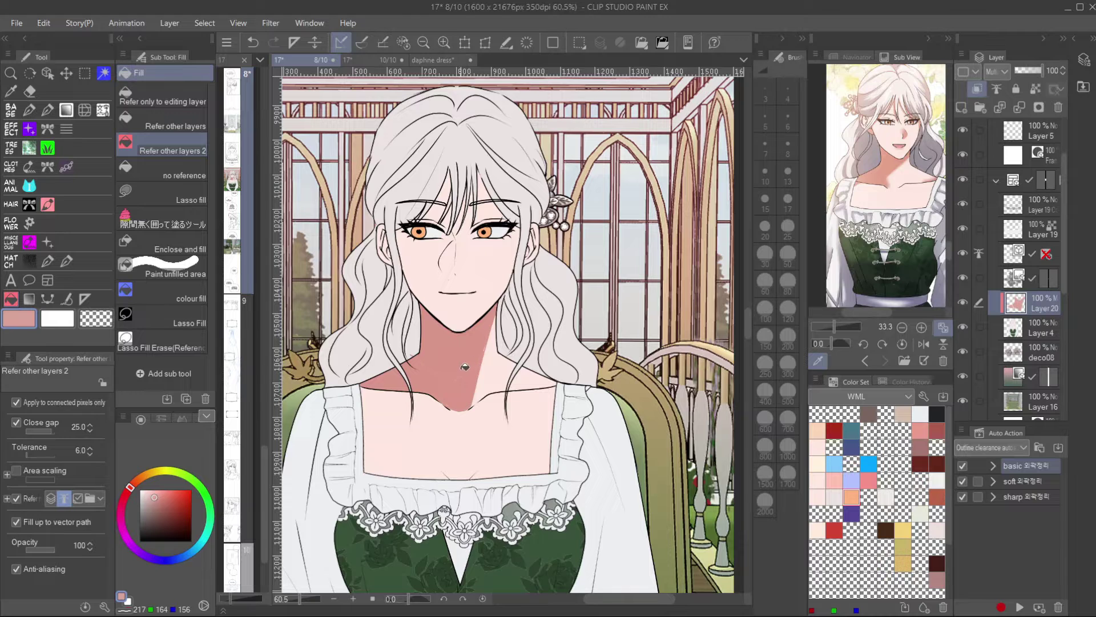
Paint a small V-shaped chest shadow with the size 15 G-pen and soften it and the neck shadow's edge with Blur at size 50.
key("p")
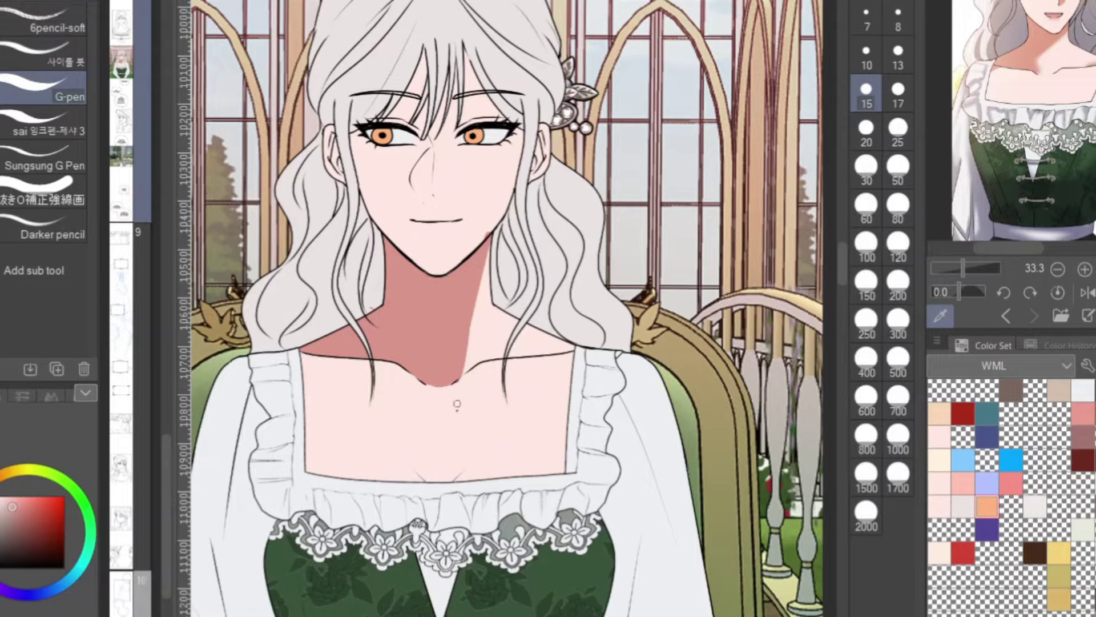
left_click_drag(466, 467, 435, 478)
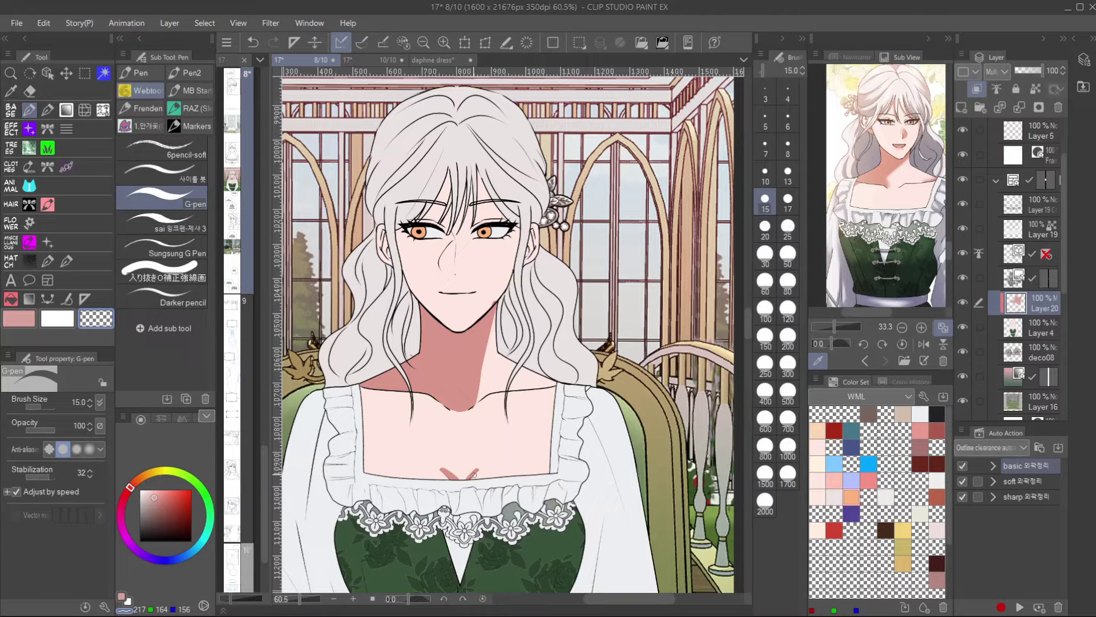
key("j")
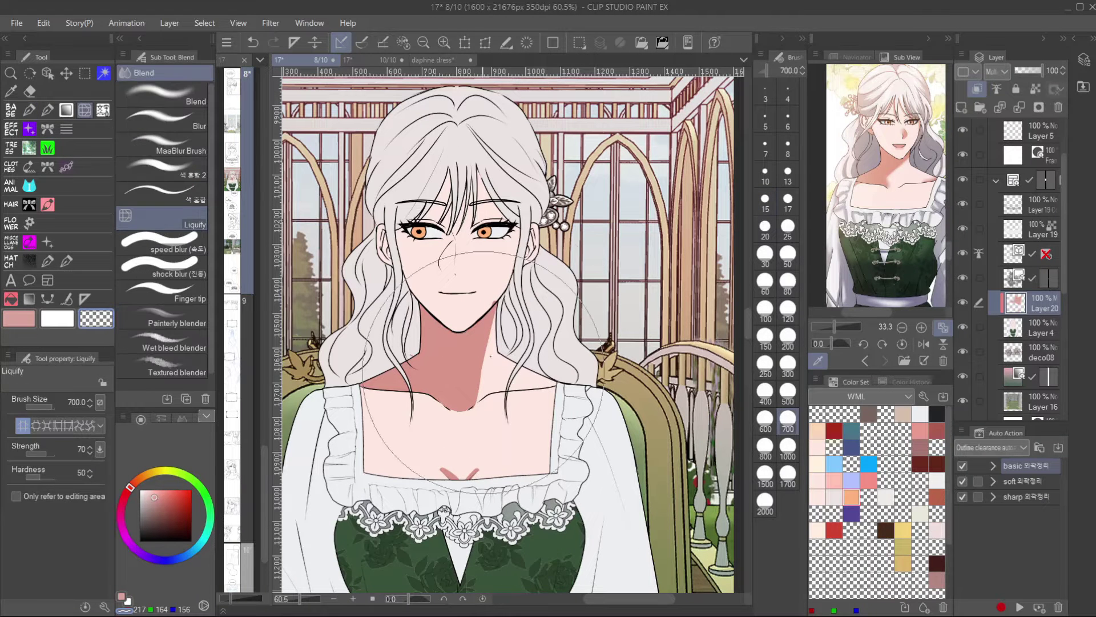
left_click(195, 122)
left_click(788, 255)
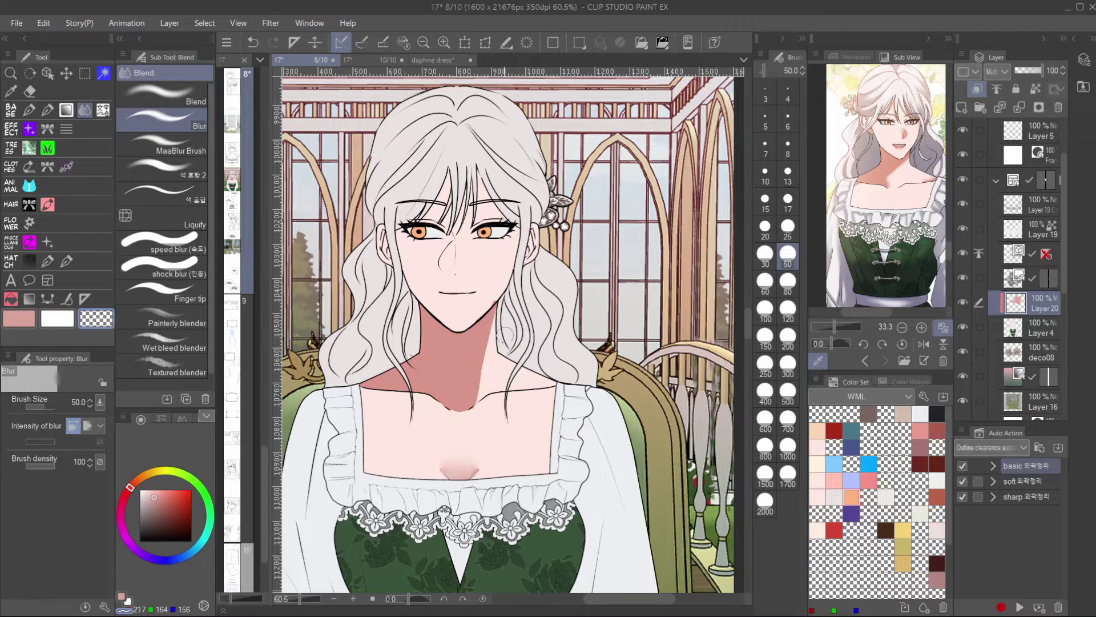
Paint a grey-brown (169, 157, 155) shadow along the bodice's image-left side with the G-pen at size 25.
key("p")
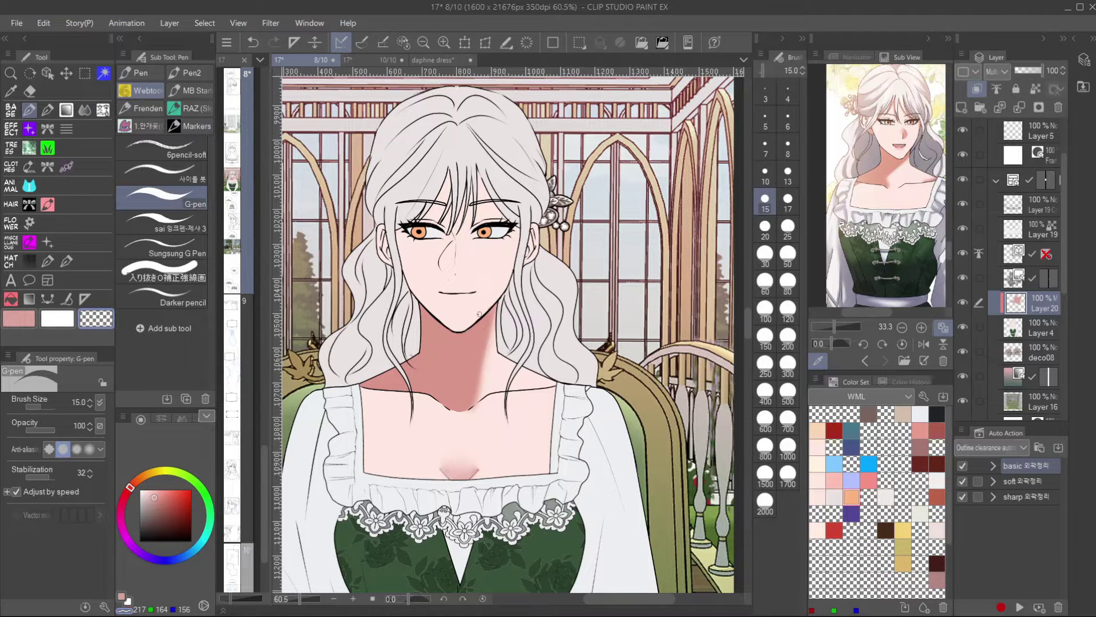
left_click(788, 175)
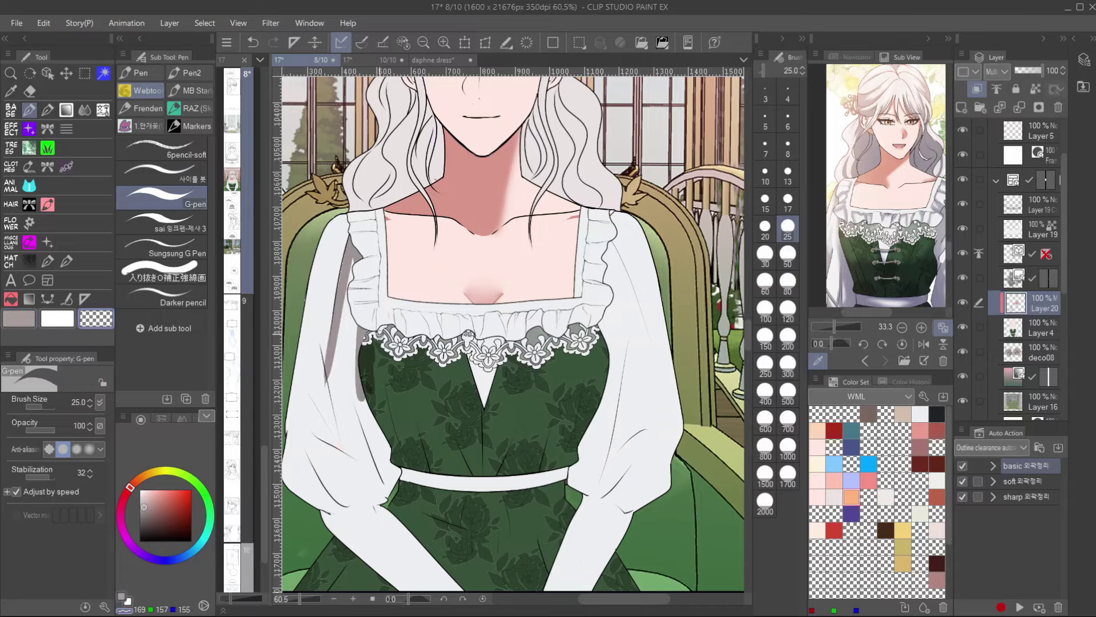
key("c")
mouse_move(370, 345)
left_mouse_down()
mouse_move(373, 391)
mouse_move(407, 461)
left_mouse_up()
left_click_drag(365, 393, 404, 473)
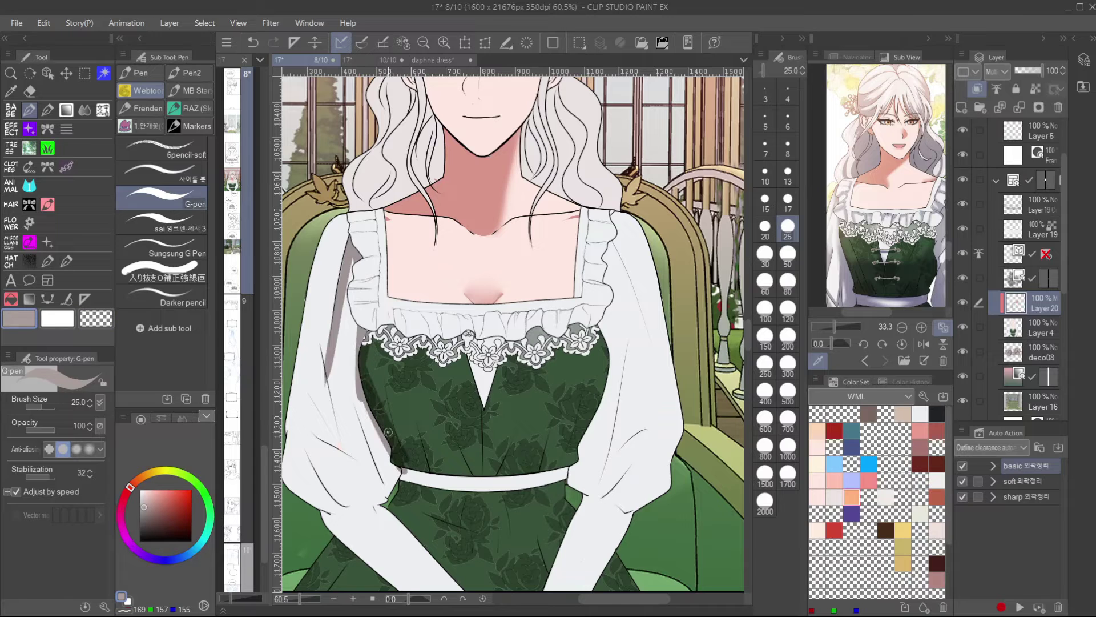
Shade the lower bodice, the waistband and the image-right sleeve with the G-pen at size 50.
left_click(788, 282)
mouse_move(622, 382)
left_mouse_down()
mouse_move(551, 436)
mouse_move(404, 447)
left_mouse_up()
key("c")
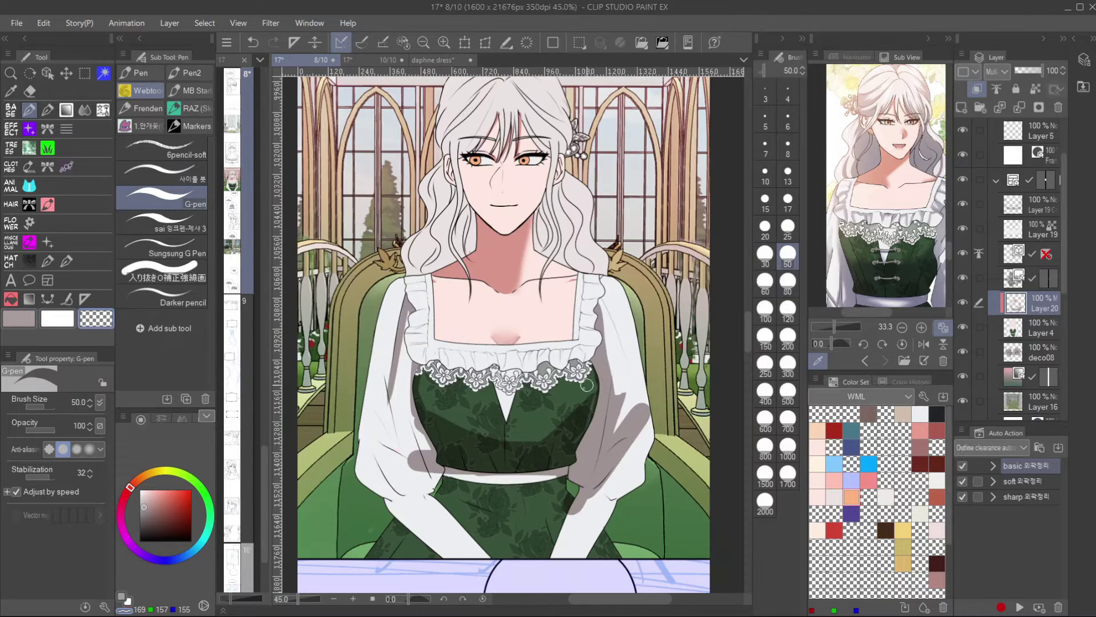
Shade the folds of the image-left puffed sleeve in grey-brown, trimming the shadow edges with transparent colour.
key("c")
left_click_drag(598, 399, 510, 436)
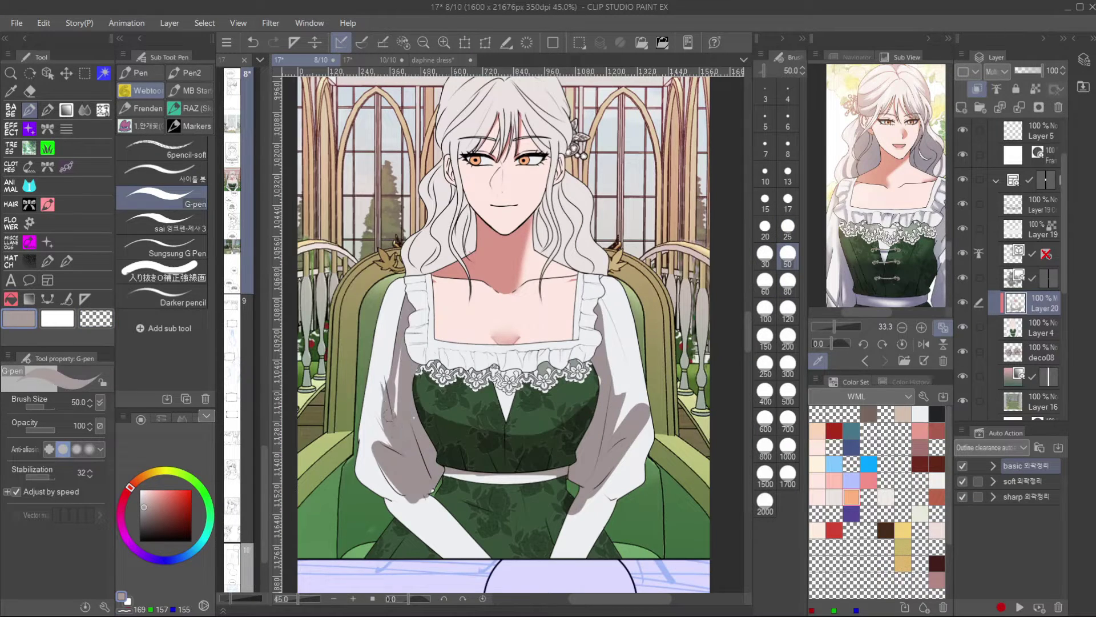
key("c")
mouse_move(388, 389)
left_mouse_down()
mouse_move(409, 457)
mouse_move(401, 439)
left_mouse_up()
key("c")
key("c")
mouse_move(411, 288)
left_mouse_down()
mouse_move(411, 409)
mouse_move(418, 379)
mouse_move(444, 435)
left_mouse_up()
key("c")
key("c")
key("c")
left_click_drag(413, 371, 409, 434)
left_click_drag(389, 491, 399, 512)
Sample the beige swatch from the daphne dress file and, back on the comic page, place a new layer beneath Layer 19.
left_click(442, 61)
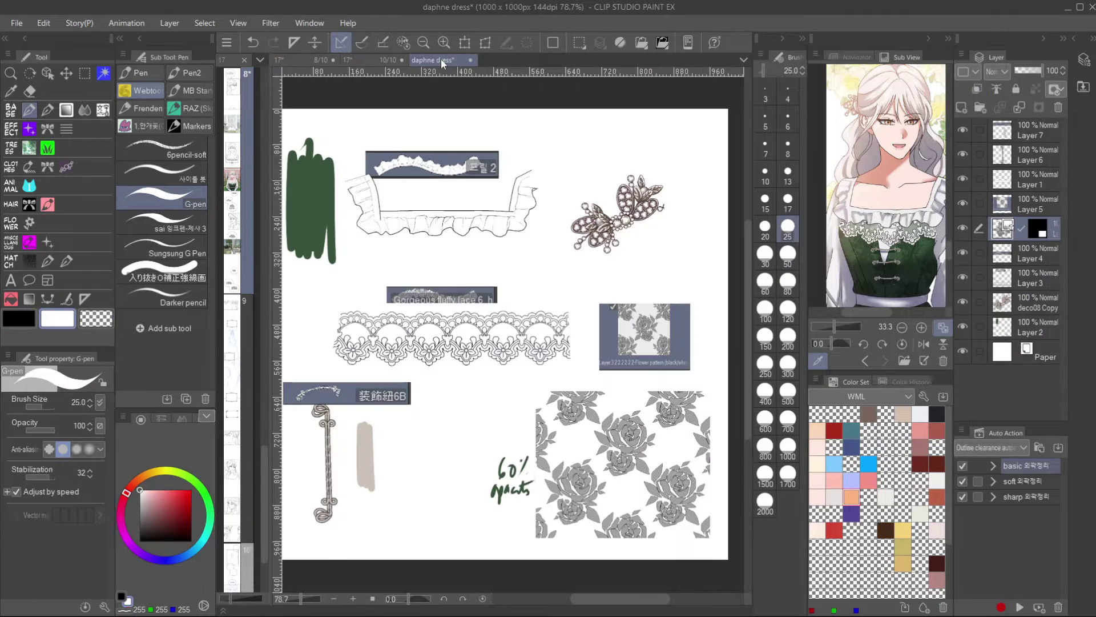
left_click(366, 437, "alt")
left_click(314, 59)
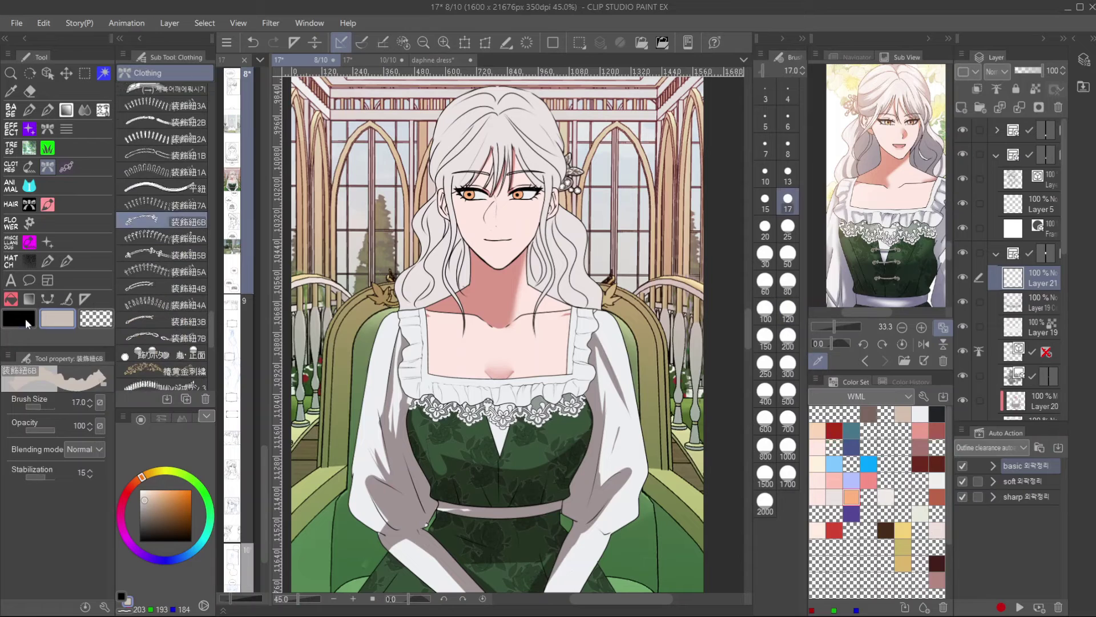
scroll(528, 455, "up", 5)
left_click_drag(1043, 279, 1042, 340)
Draw four horizontal cord fastenings down the bodice's centre on Layer 21 with the 装飾紐6B brush, enlarging it to about size 38.
key("bracketright")
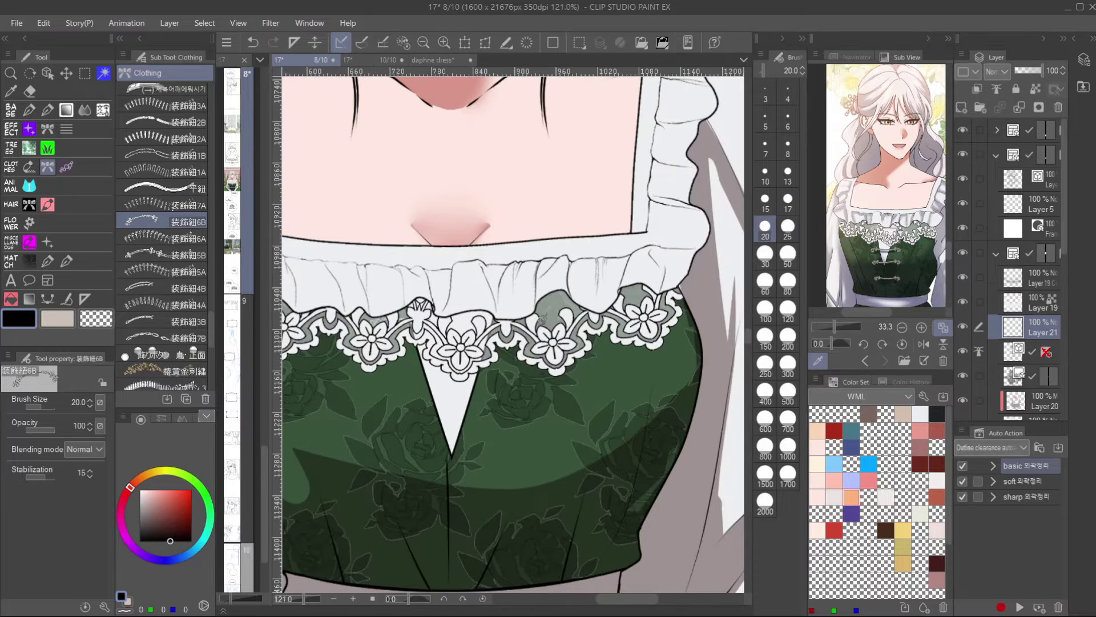
key("bracketright")
key("bracketright")
left_click_drag(395, 366, 508, 364)
left_click_drag(396, 406, 512, 411)
key("bracketright")
left_click_drag(394, 475, 511, 476)
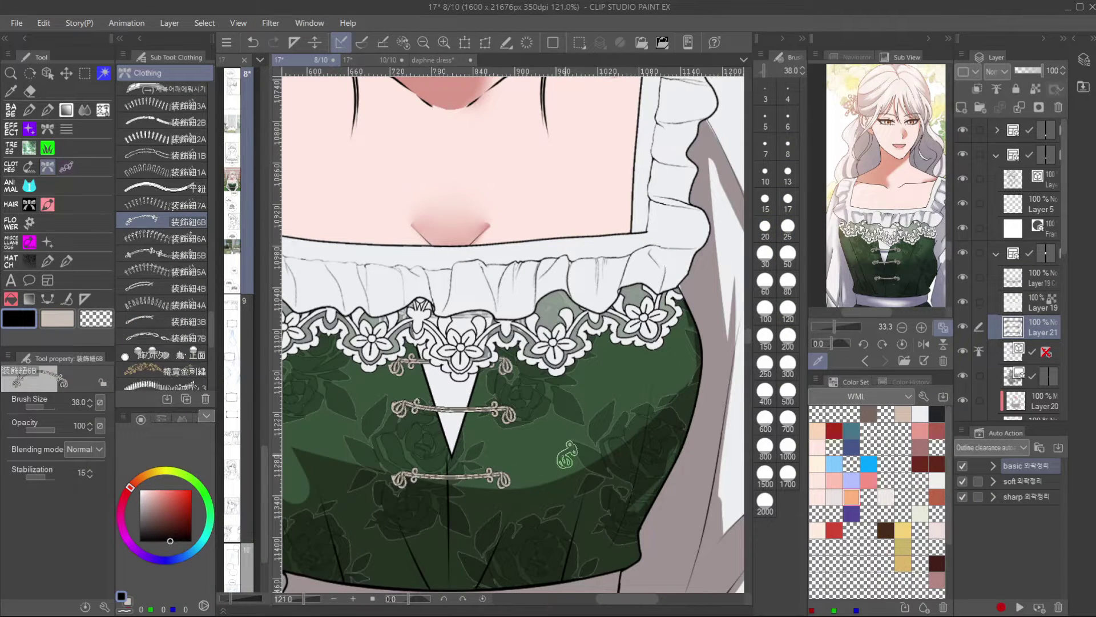
left_click_drag(404, 544, 510, 546)
scroll(488, 402, "down", 3)
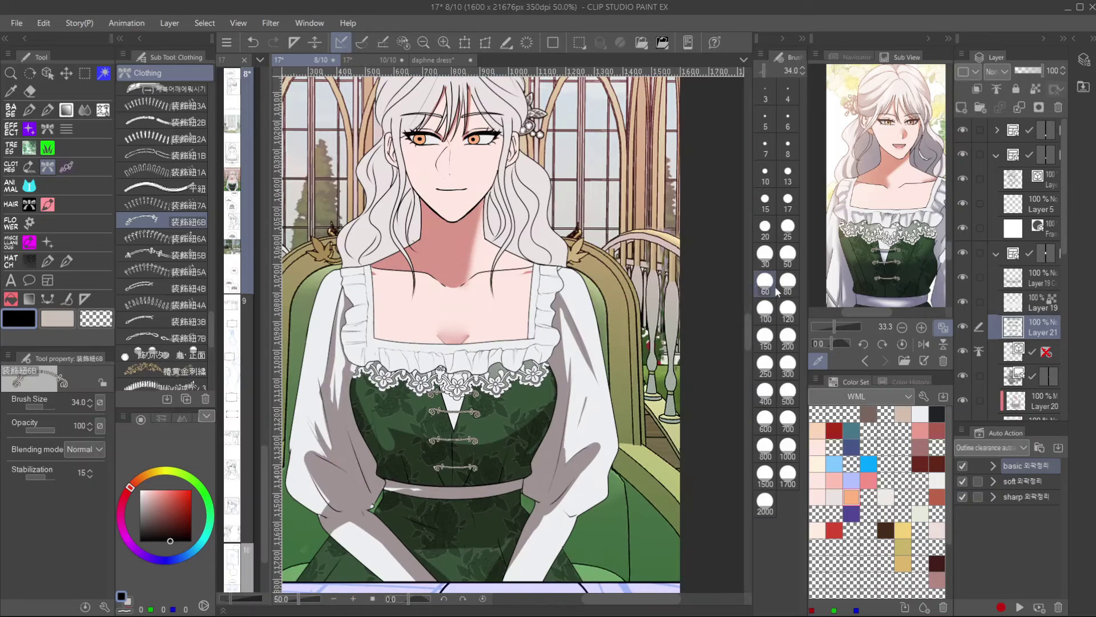
scroll(1023, 268, "up", 3)
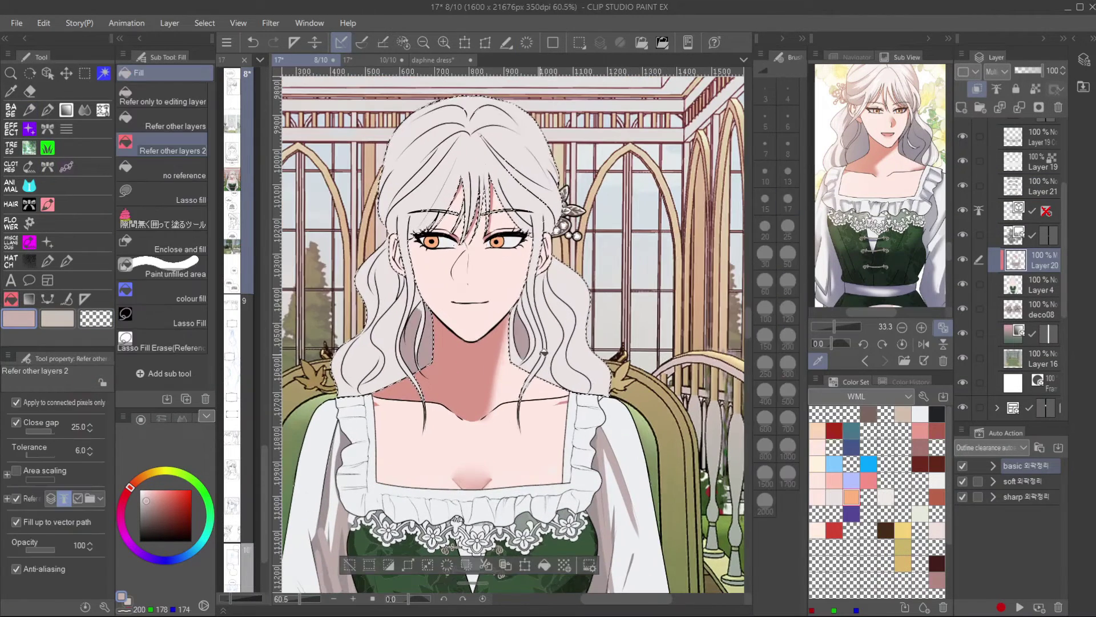
Fill the inner wavy hair sections on both sides of the neck with the grey-pink shadow colour (RGB 200, 178, 174) on Layer 20.
left_click(544, 353)
left_click(562, 365)
left_click(420, 368)
left_click(384, 360)
left_click_drag(442, 156, 434, 165)
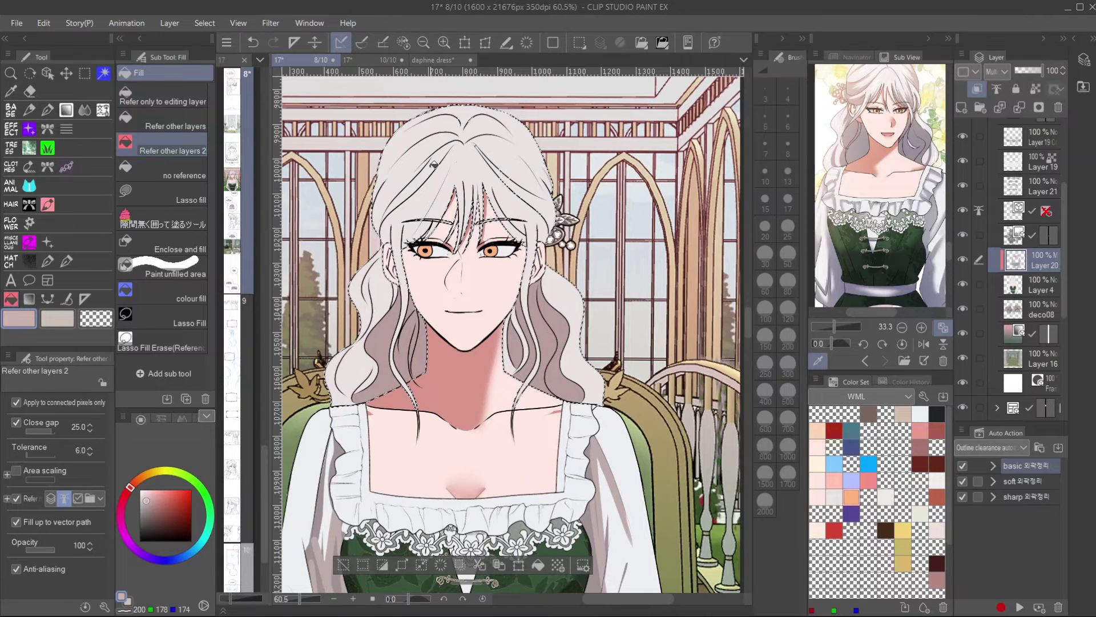
Shade the hair strands beside the central parting with the Mapping pen at size 17, trimming the shadows with transparent colour.
key("p")
key("p")
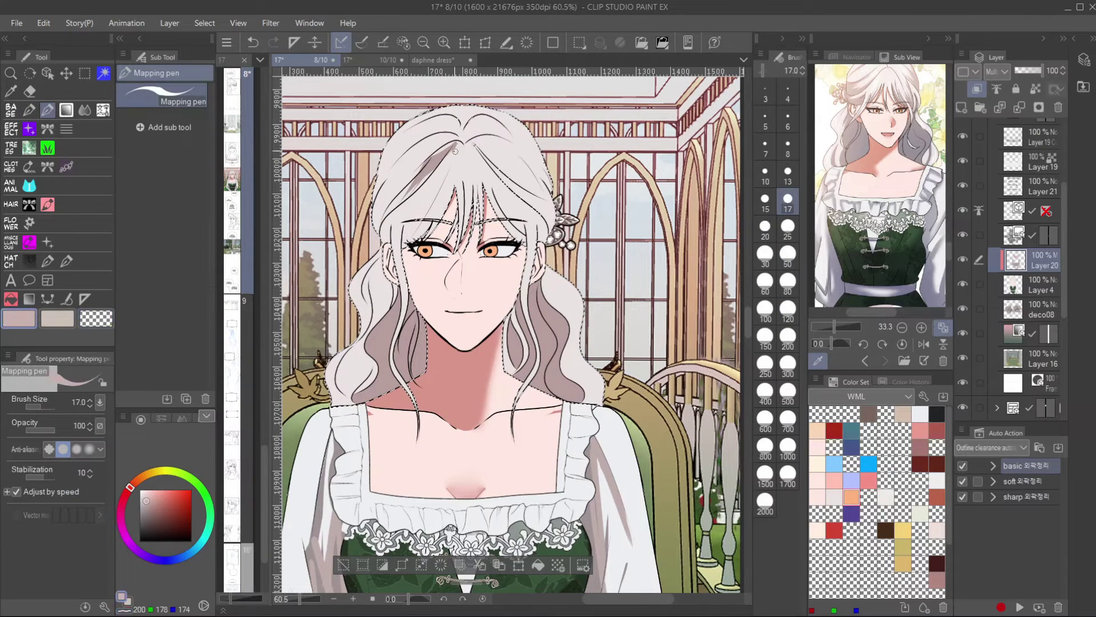
key("c")
key("c")
mouse_move(452, 150)
left_mouse_down()
mouse_move(430, 169)
mouse_move(488, 132)
mouse_move(426, 177)
left_mouse_up()
key("c")
key("c")
mouse_move(451, 169)
left_mouse_down()
mouse_move(414, 239)
mouse_move(413, 192)
left_mouse_up()
key("c")
key("c")
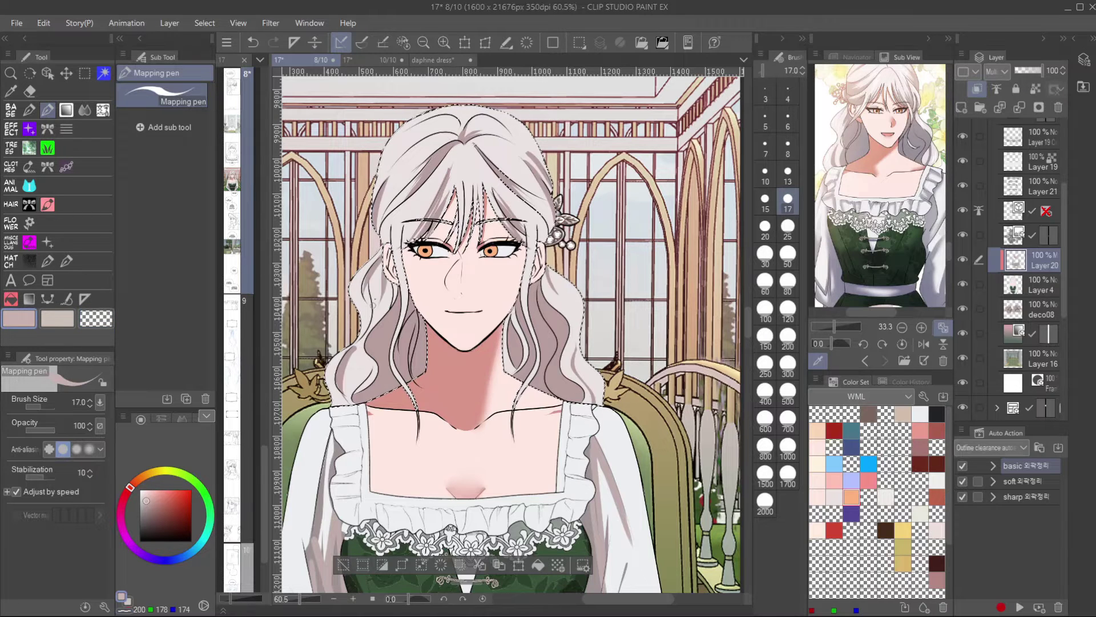
Shade the outer sides of the crown with the Mapping pen, flipping the canvas to work on the opposite side.
left_click_drag(388, 149, 377, 191)
key("h")
key("c")
key("c")
left_click_drag(517, 120, 494, 137)
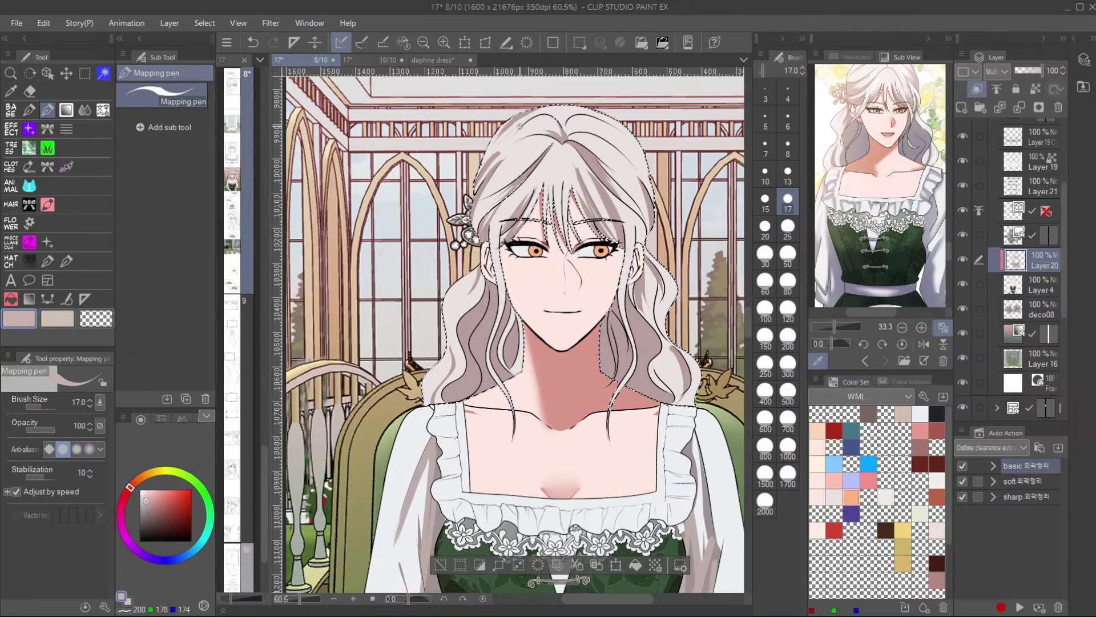
key("c")
key("c")
key("h")
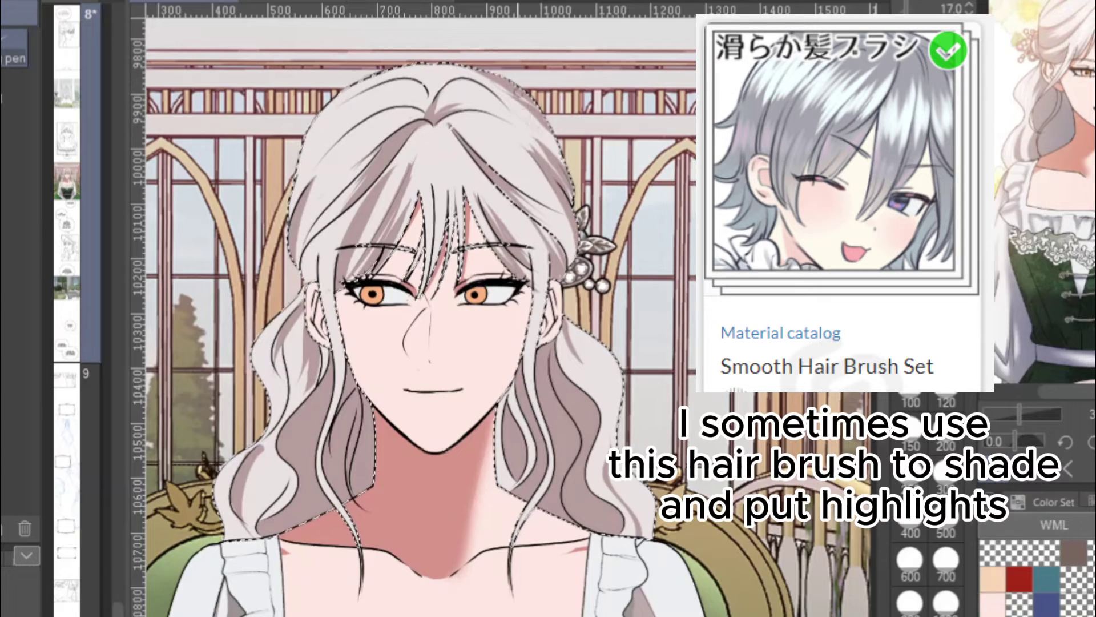
Shade the top of the head and the face-framing locks, detailing the fringe strands with the G-pen at size 8.
left_click_drag(534, 103, 496, 79)
mouse_move(423, 73)
left_mouse_down()
mouse_move(438, 114)
mouse_move(407, 93)
mouse_move(384, 99)
left_mouse_up()
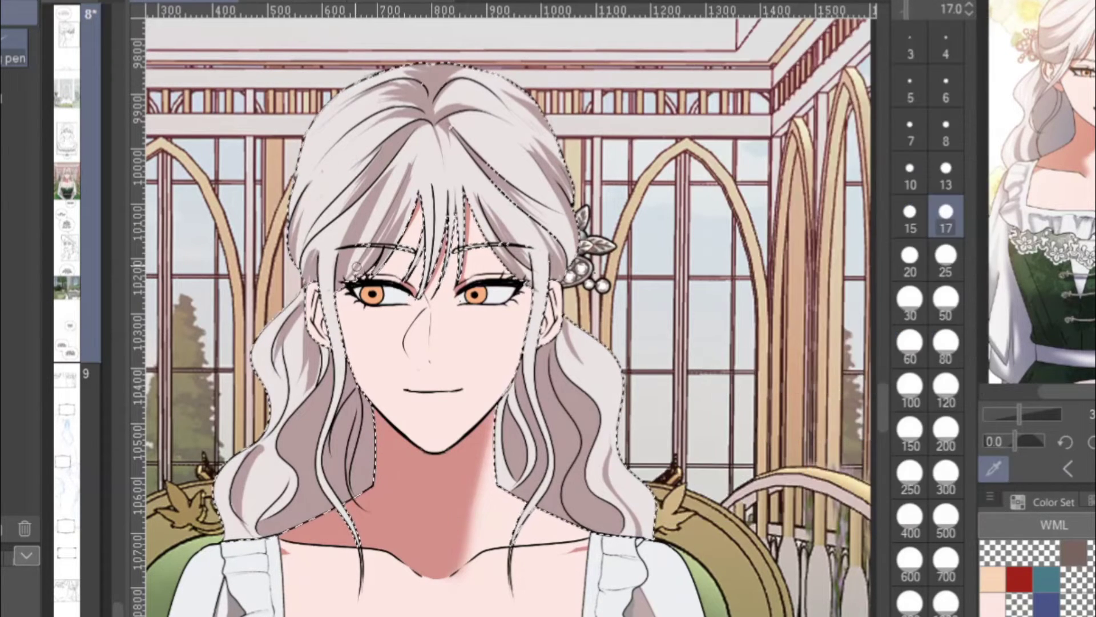
left_click_drag(538, 263, 527, 374)
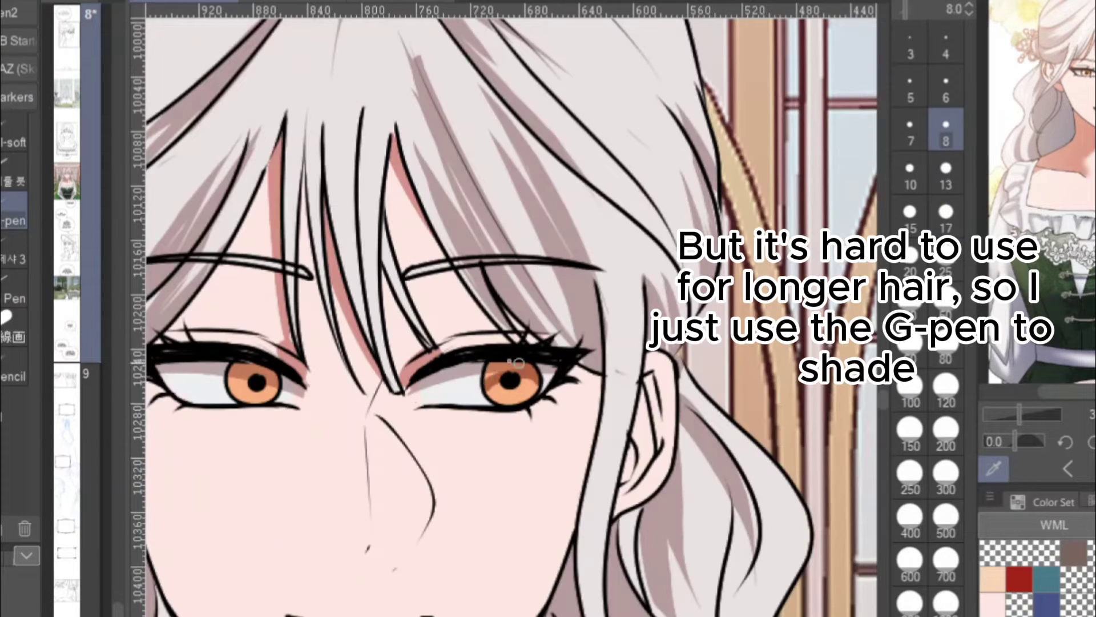
left_click_drag(316, 428, 481, 423)
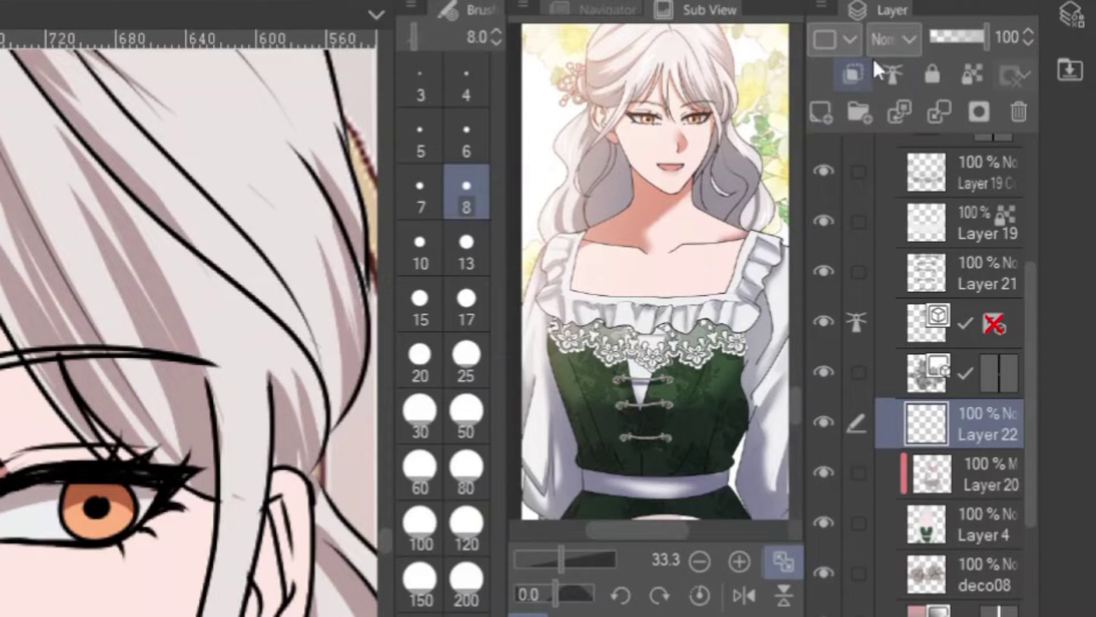
Set Layer 22 to an Add blending mode clipped above Layer 20, and pick light orange (RGB 255, 212, 137) with the G-pen at size 4.
left_click(892, 40)
left_click(936, 383)
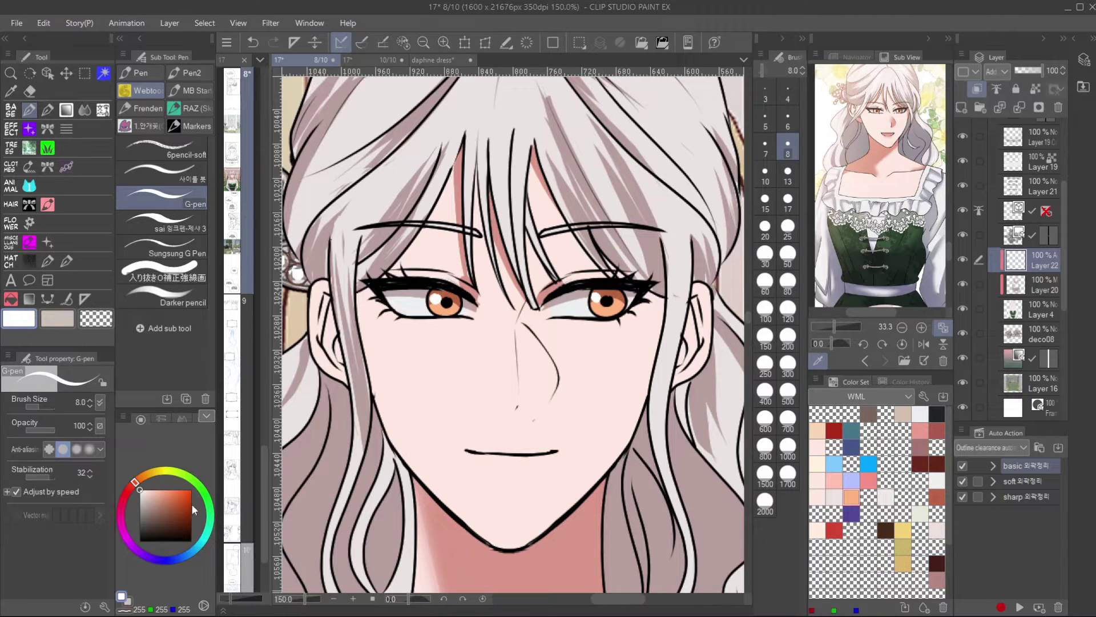
left_click(163, 490)
left_click(148, 474)
left_click(788, 93)
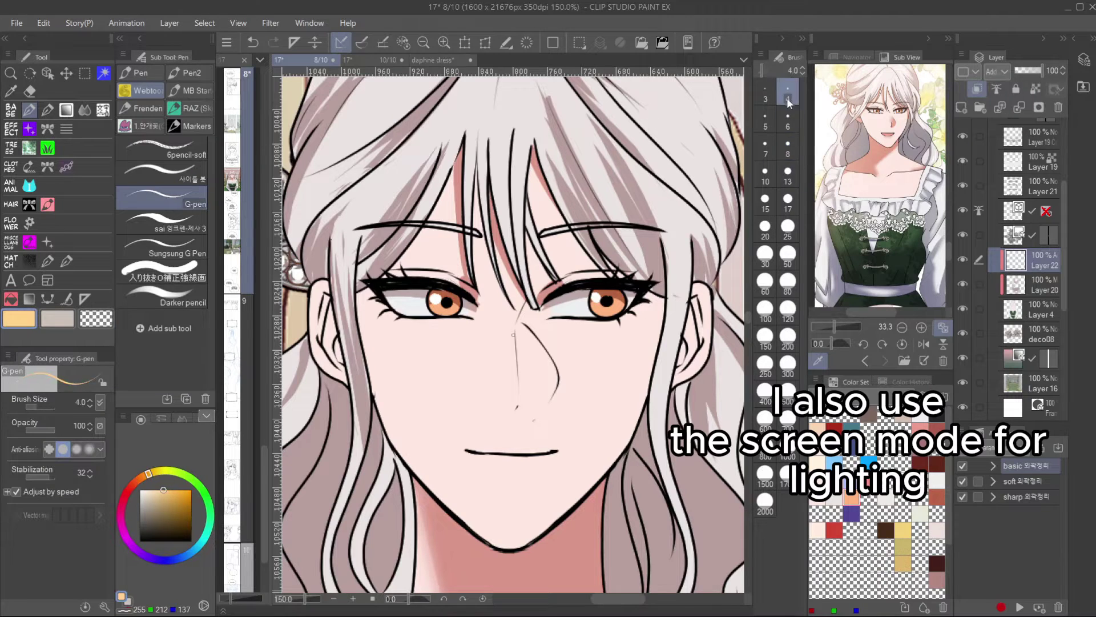
Change the highlight colour to a muted orange (RGB 200, 150, 112) and set the G-pen size to 13.
key("c")
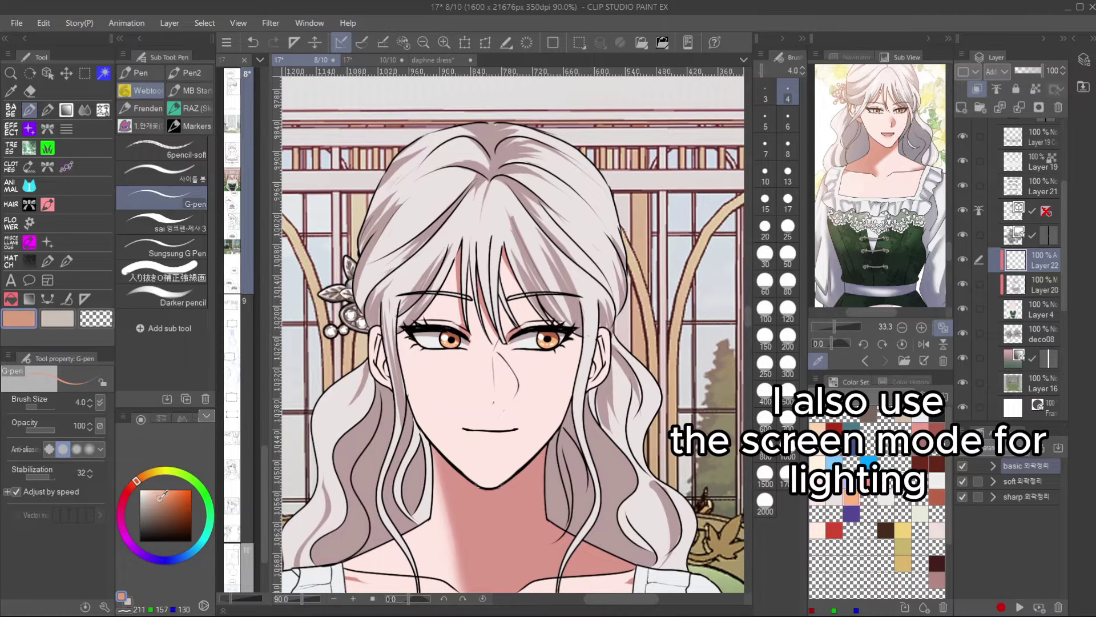
left_click(140, 479)
left_click(158, 492)
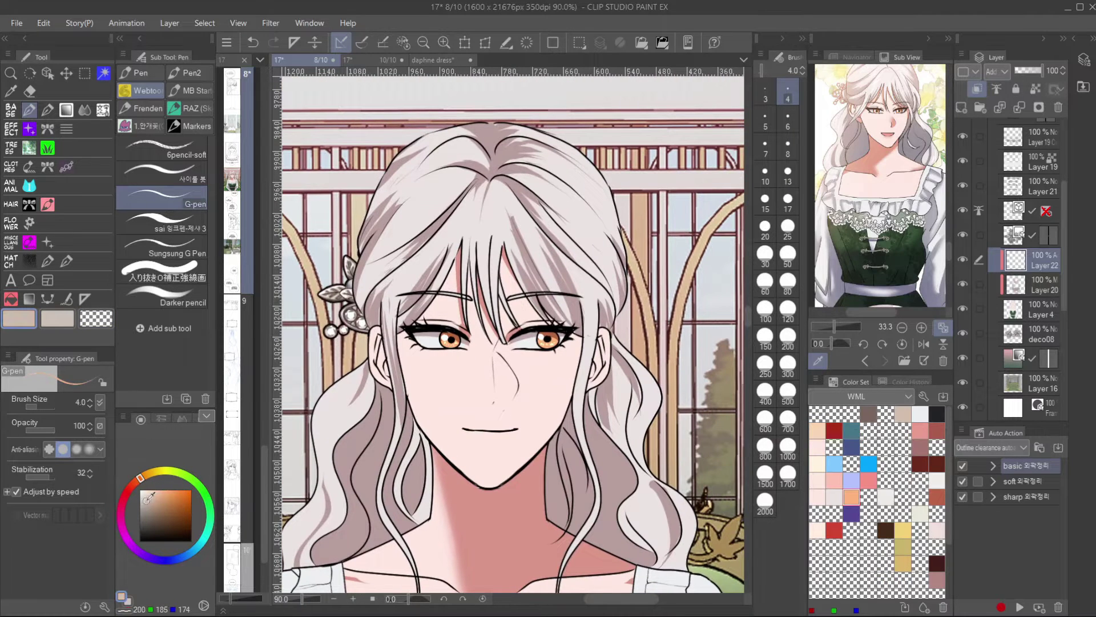
left_click(160, 492)
left_click(162, 501)
left_click(788, 174)
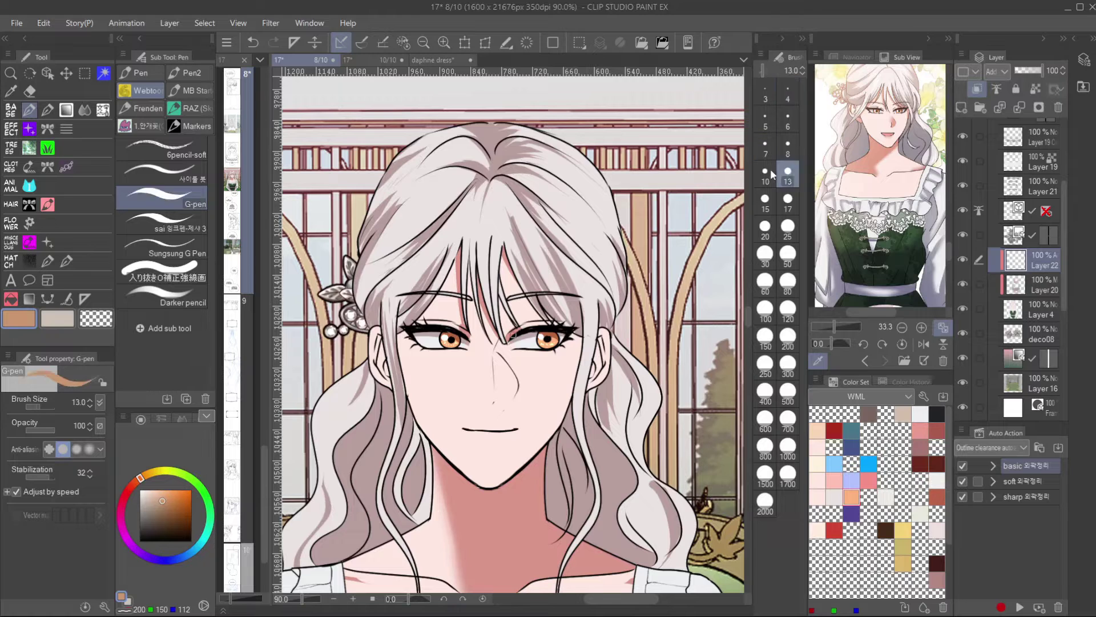
Paint glossy highlights across the crown on Layer 22 with the ベタ滑らか髪ブラシ hair brush at size 17, mirroring the canvas for the other side.
left_click(48, 204)
mouse_move(447, 133)
left_mouse_down()
mouse_move(396, 178)
mouse_move(454, 129)
mouse_move(381, 179)
mouse_move(414, 151)
mouse_move(394, 167)
left_mouse_up()
key("c")
key("c")
mouse_move(443, 139)
left_mouse_down()
mouse_move(404, 199)
mouse_move(397, 248)
left_mouse_up()
key("h")
left_click_drag(492, 137, 440, 189)
left_click_drag(481, 180, 443, 225)
left_click_drag(514, 222, 487, 281)
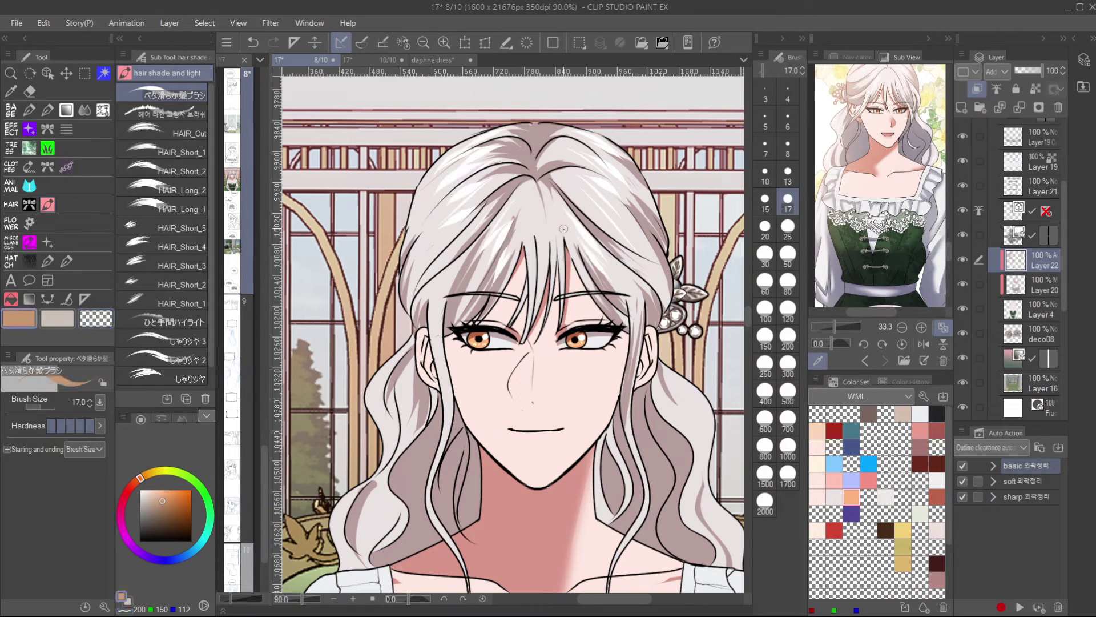
Refine the highlights on the fringe with transparent colour and add highlight streaks to the long wavy side locks.
key("c")
mouse_move(562, 228)
left_mouse_down()
mouse_move(594, 289)
mouse_move(582, 264)
left_mouse_up()
key("c")
scroll(528, 234, "down", 3)
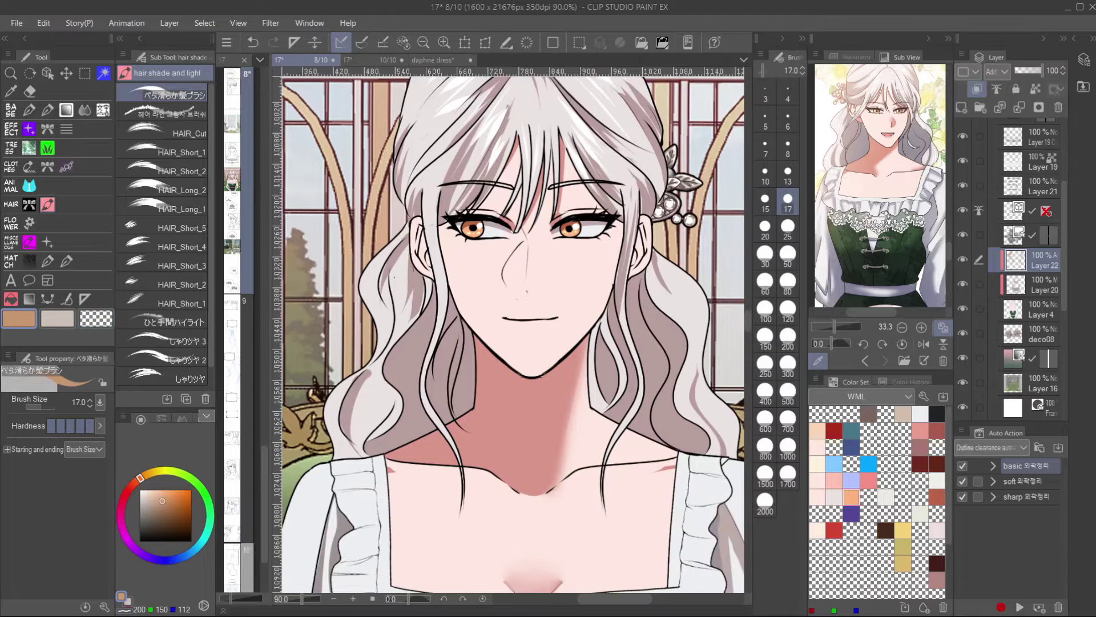
key("h")
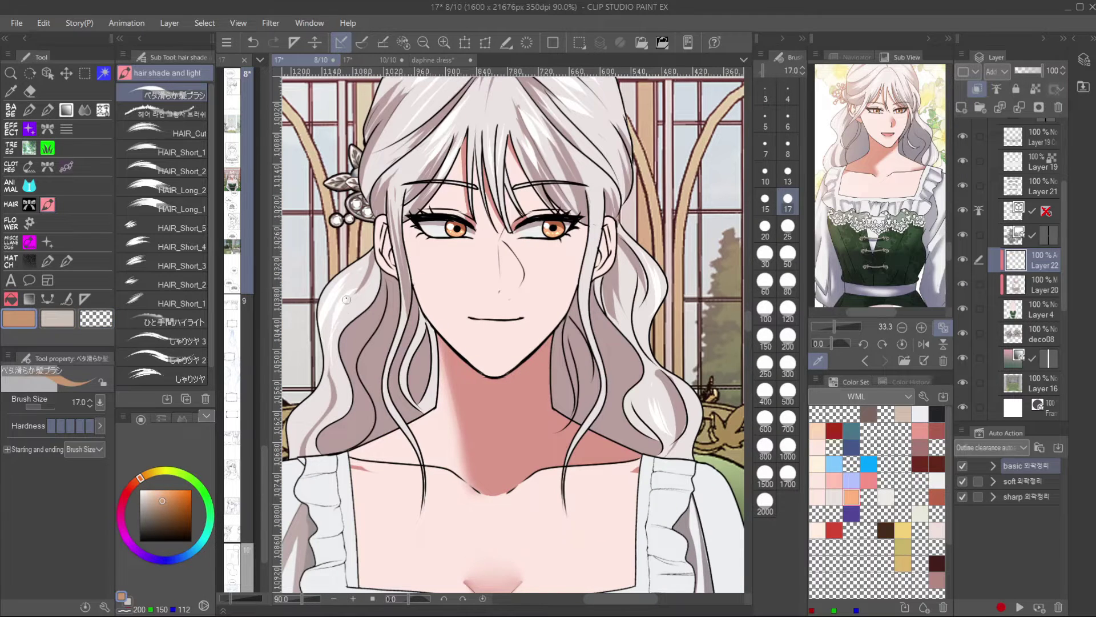
key("h")
Save the comic page with the finished hair highlights.
scroll(349, 345, "down", 6)
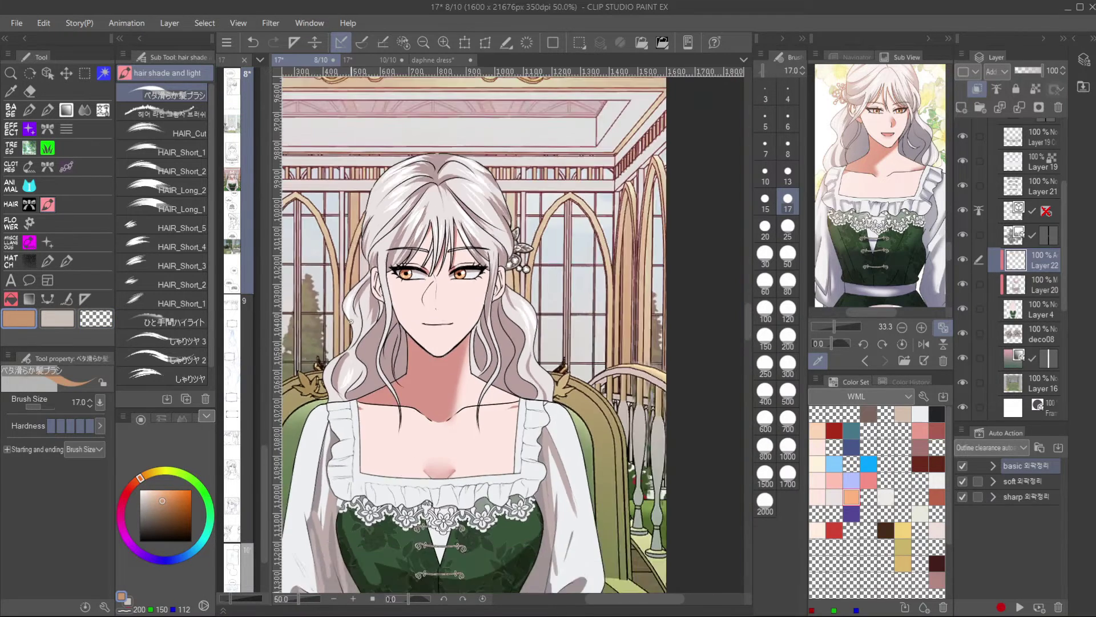
left_click_drag(462, 309, 502, 270)
key("ctrl+s")
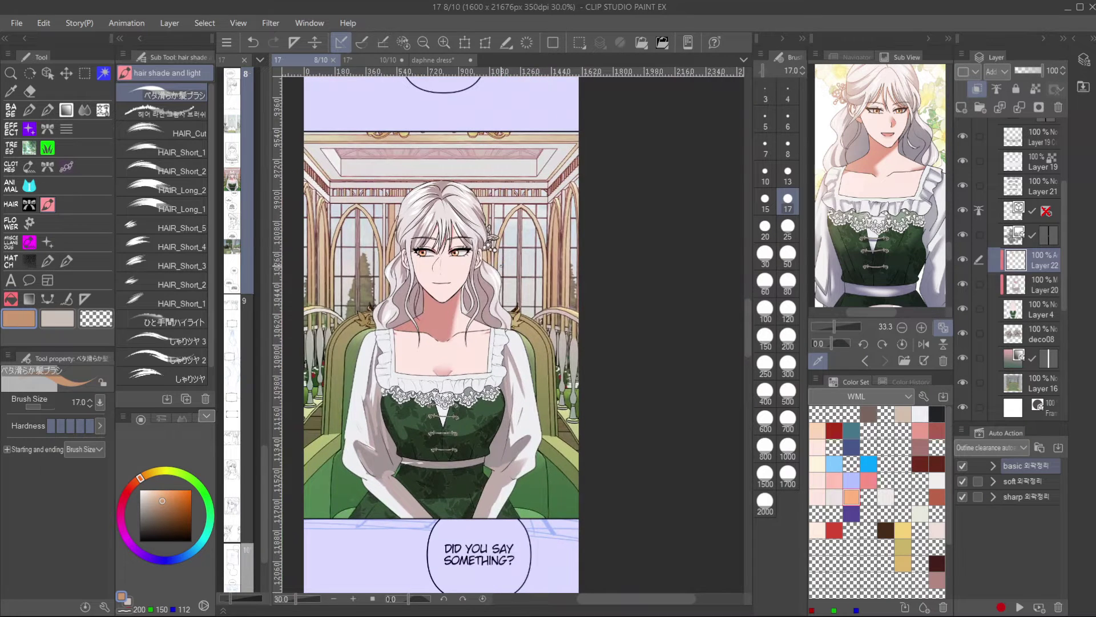
Lock the transparent pixels of Layer 20 and choose the Soft airbrush.
left_click(1042, 280)
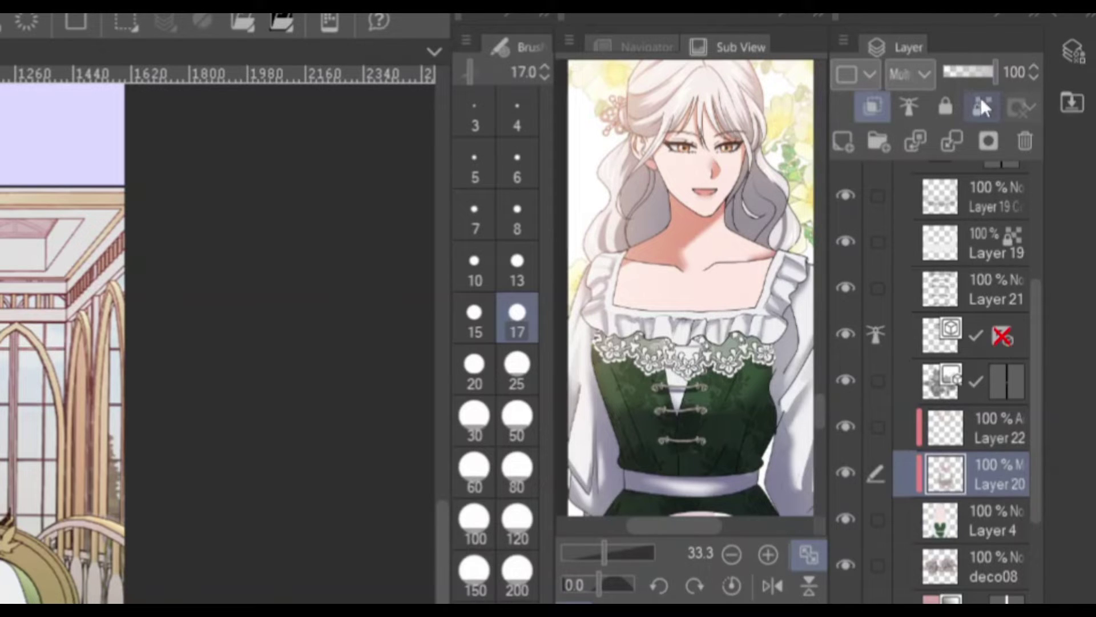
left_click(982, 104)
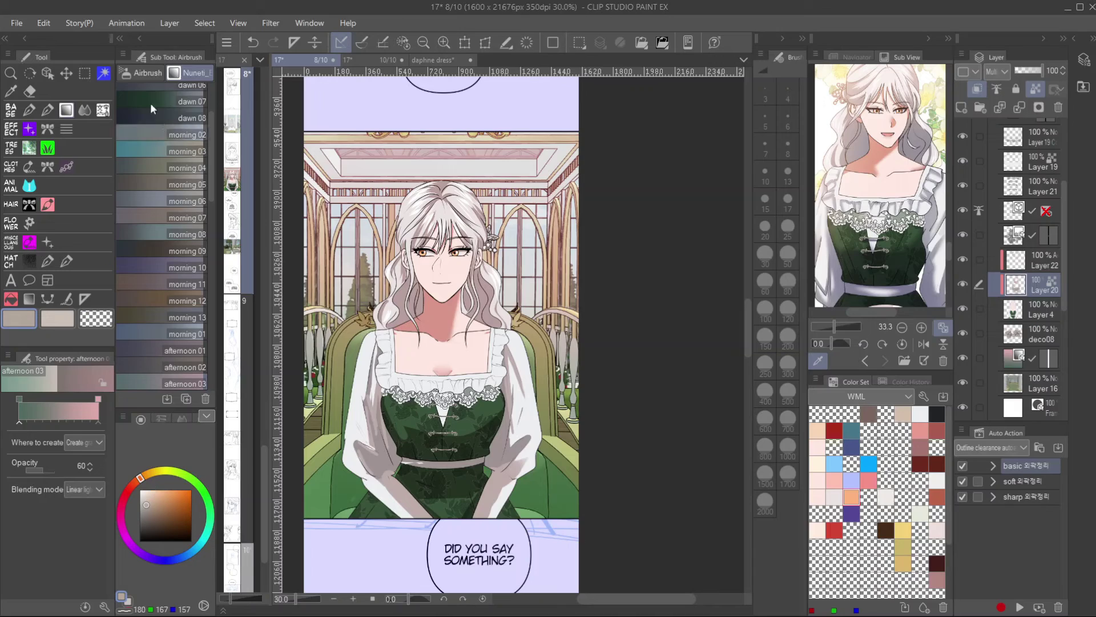
left_click(143, 72)
scroll(189, 115, "up", 5)
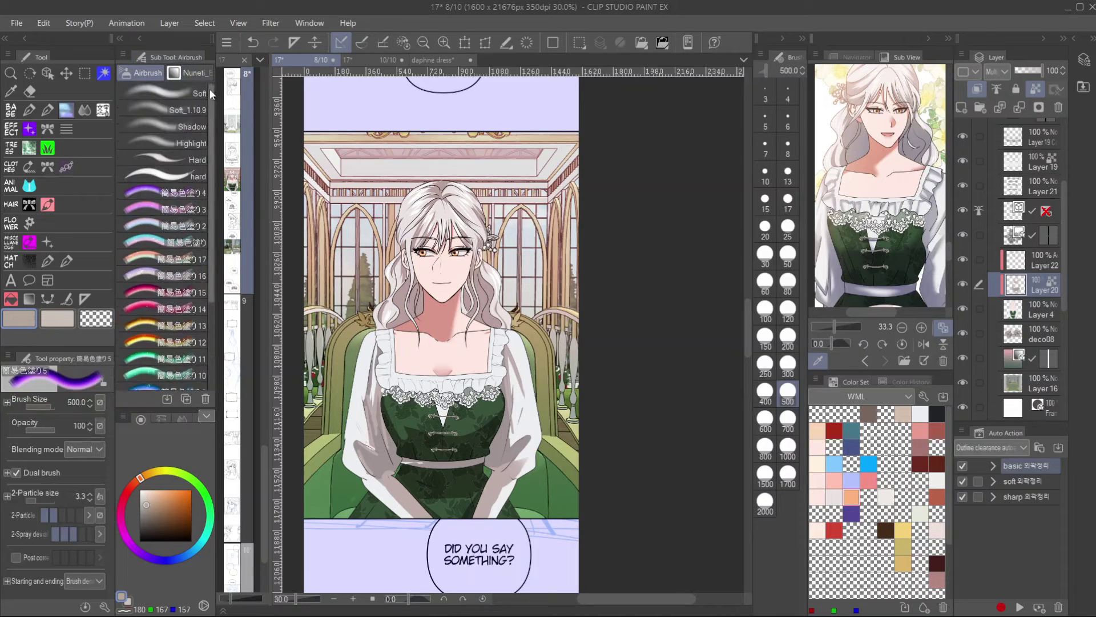
left_click(200, 91)
Tint the existing dress, hair and skin shadows on Layer 20 with the Soft airbrush at size 700, varying from beige to soft pink tones.
left_click(151, 504)
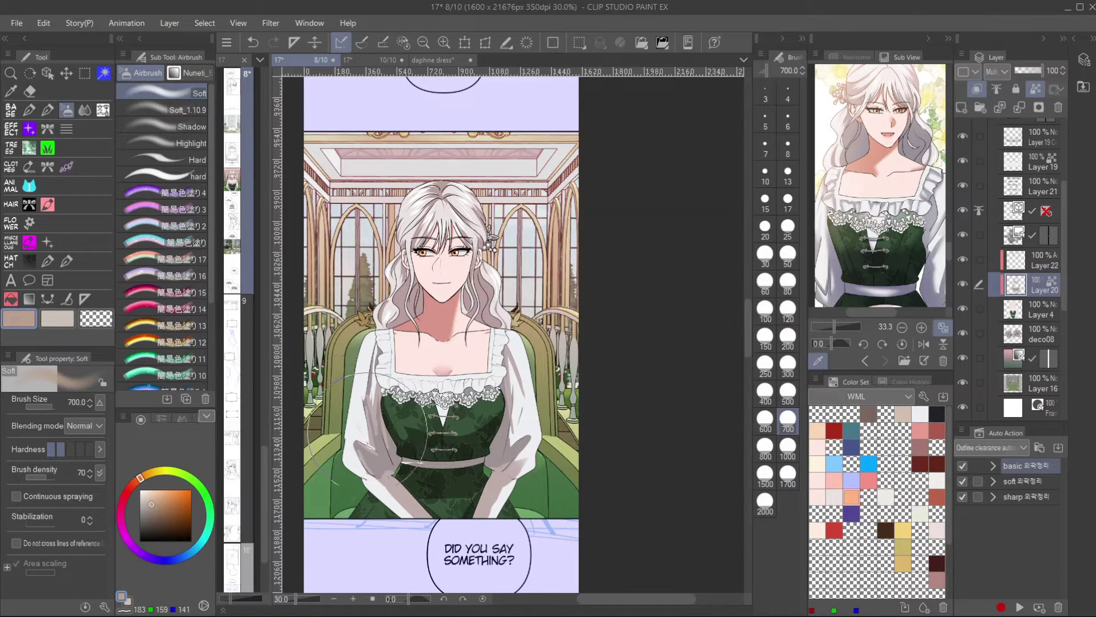
left_click_drag(367, 427, 362, 440)
left_click(148, 503)
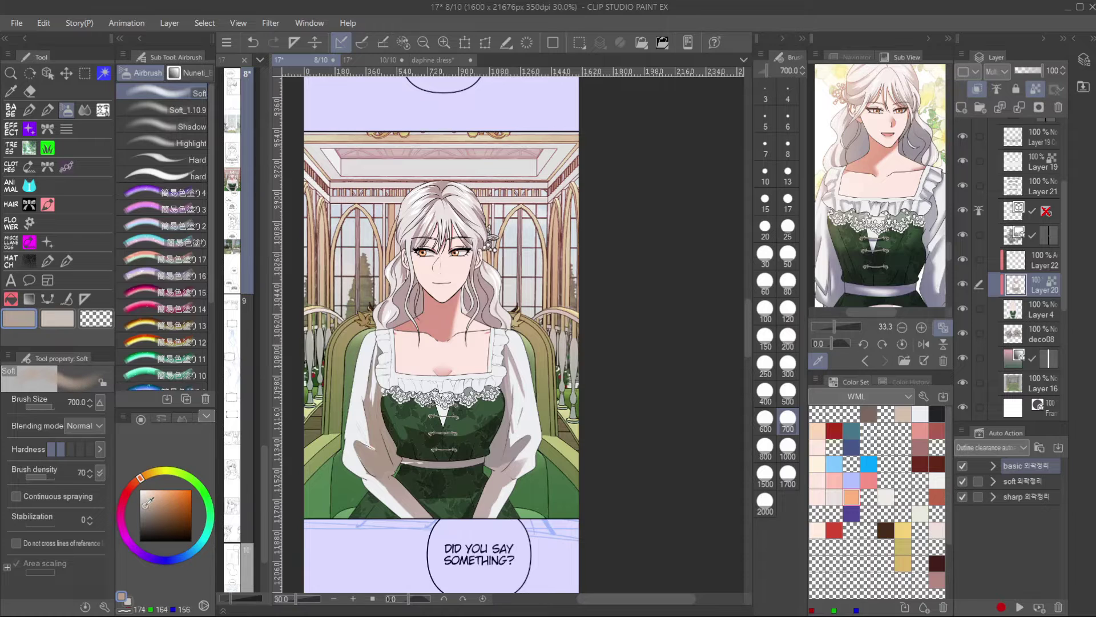
left_click_drag(135, 489, 128, 490)
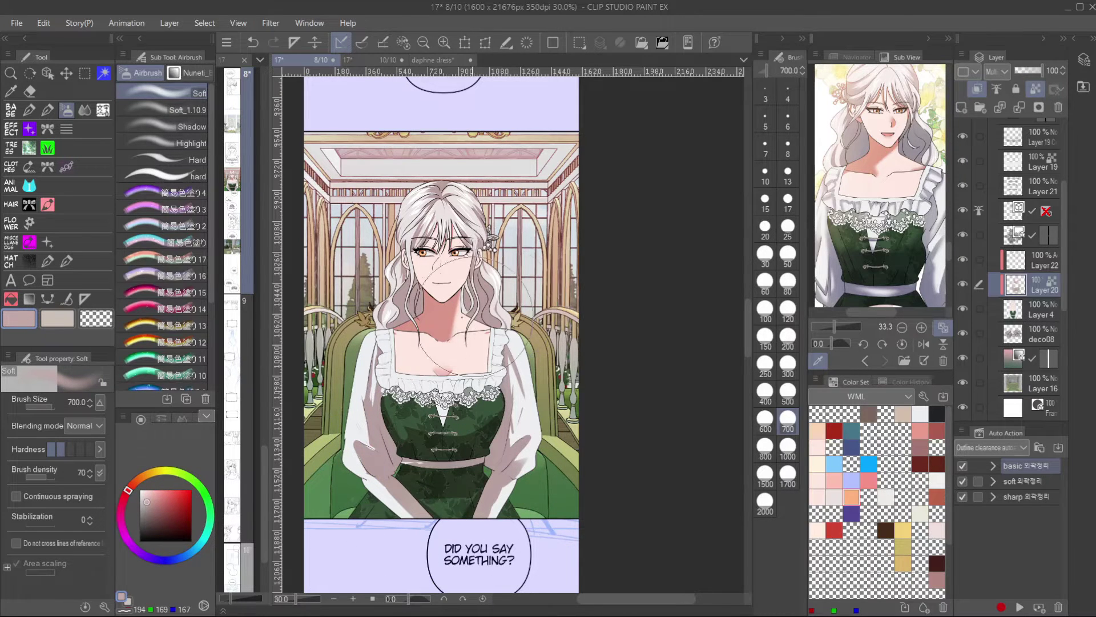
left_click(154, 493)
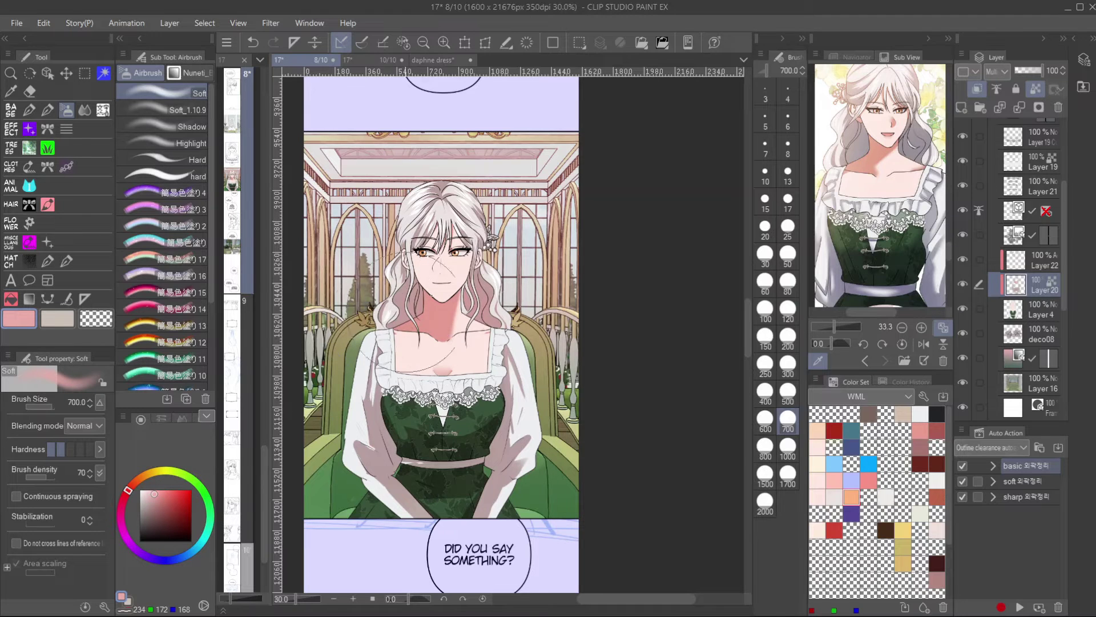
left_click(144, 499)
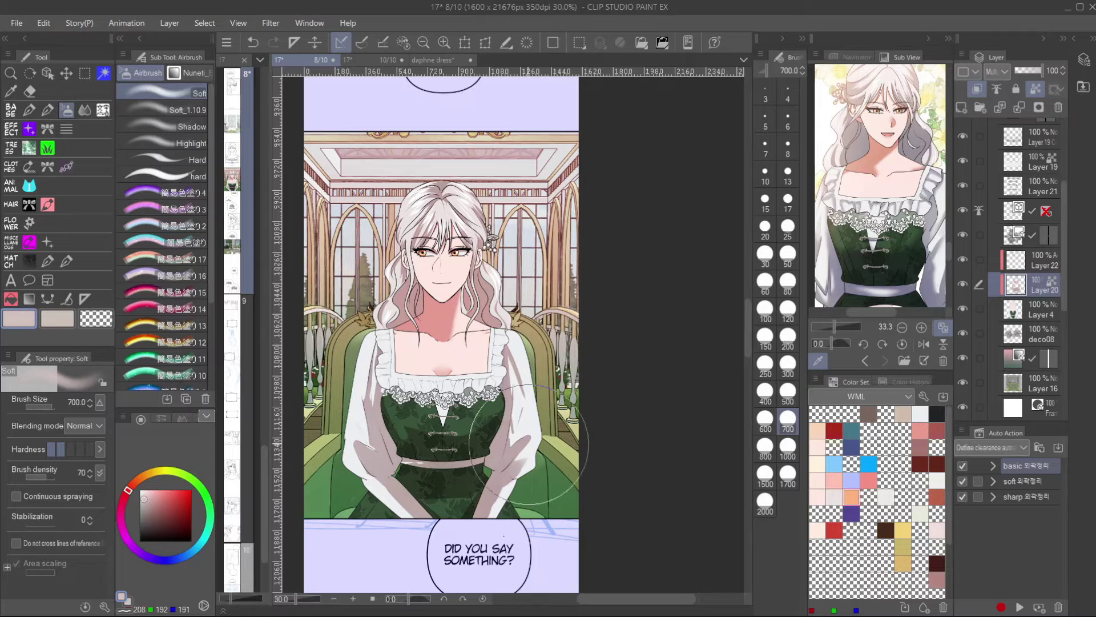
Unlock Layer 20's transparent pixels and refine the shading around the waistband with the G-pen at size 20.
scroll(537, 456, "down", 1)
key("p")
left_click(1041, 90)
left_click(788, 311)
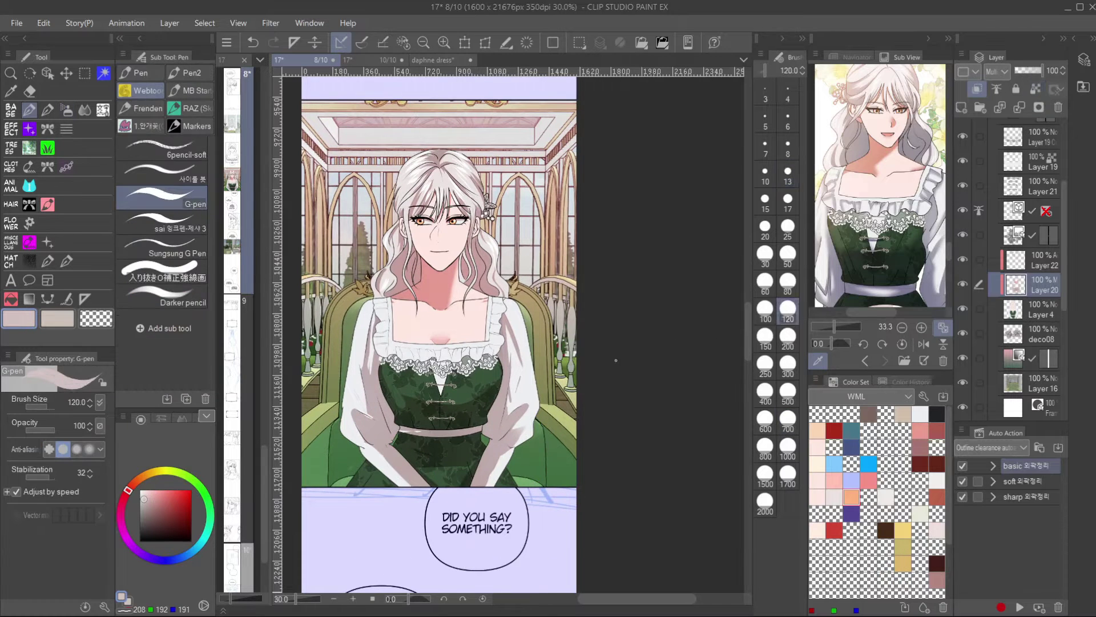
left_click(765, 230)
left_click_drag(409, 434, 446, 426)
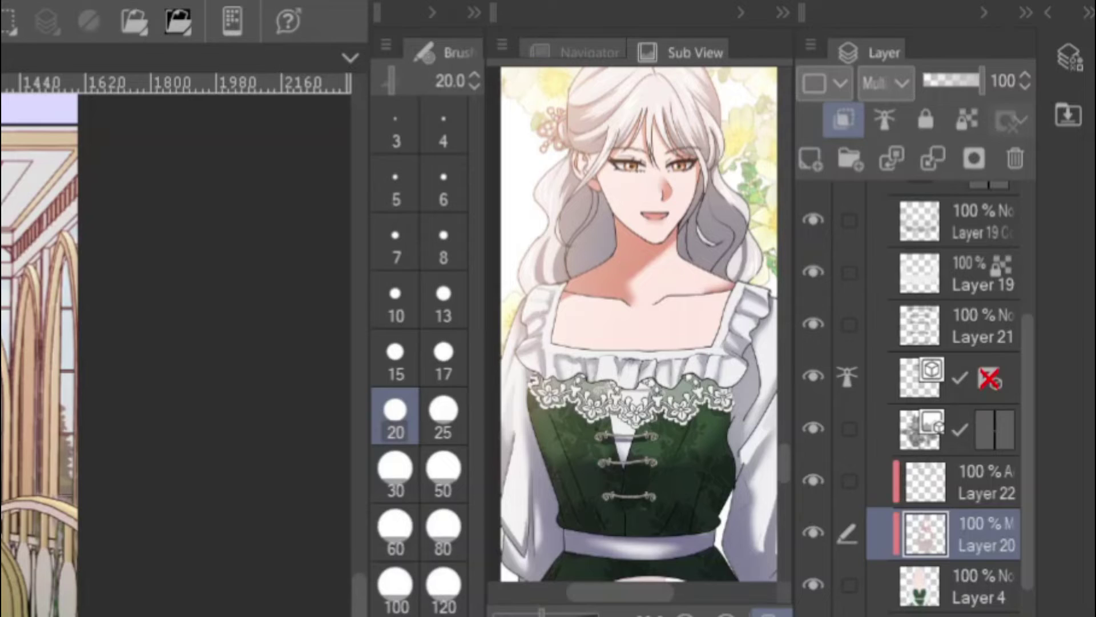
Relock Layer 20's transparency, airbrush the sleeve and waist shadows at size 500, and unlock it to touch up the sleeve with the G-pen at size 25.
left_click(970, 122)
key("b")
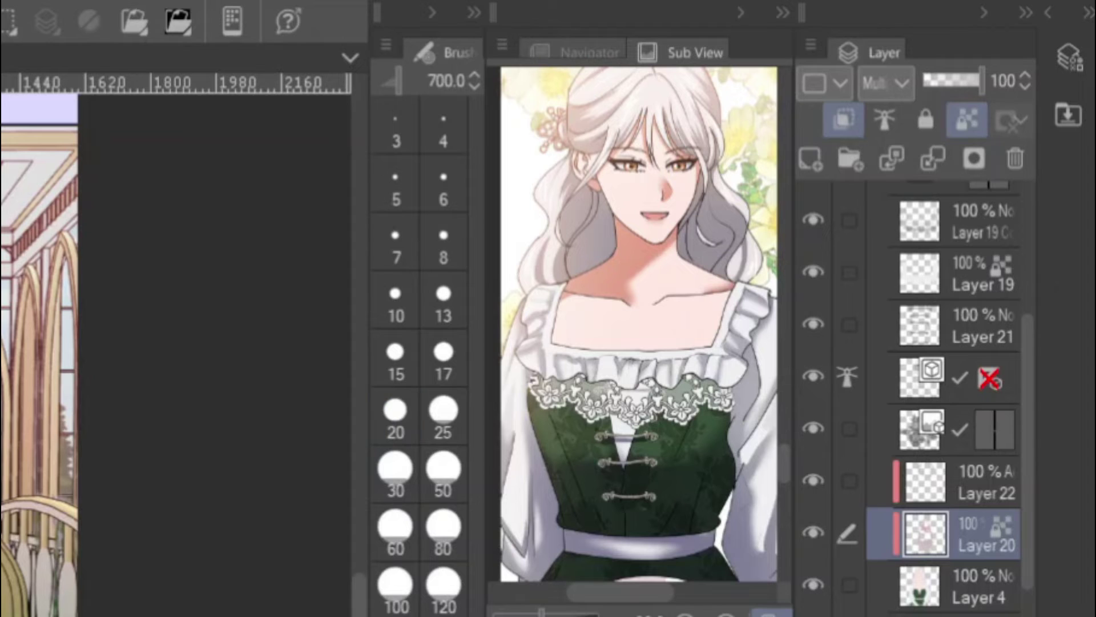
left_click(788, 394)
mouse_move(531, 336)
left_mouse_down()
mouse_move(565, 346)
mouse_move(582, 402)
mouse_move(548, 455)
left_mouse_up()
left_click_drag(420, 394, 447, 433)
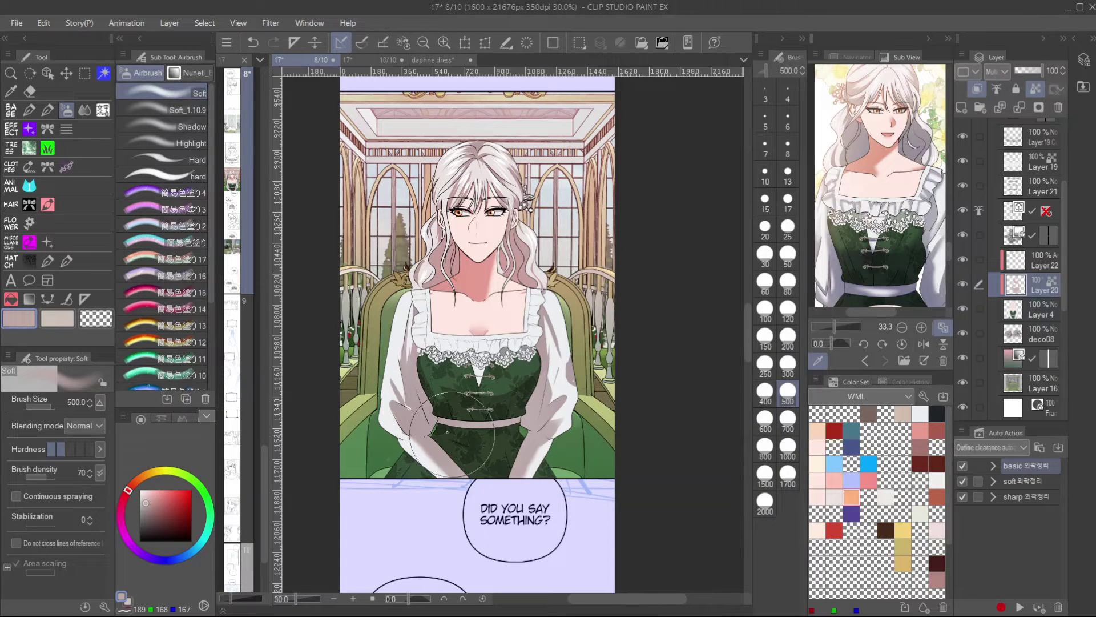
key("p")
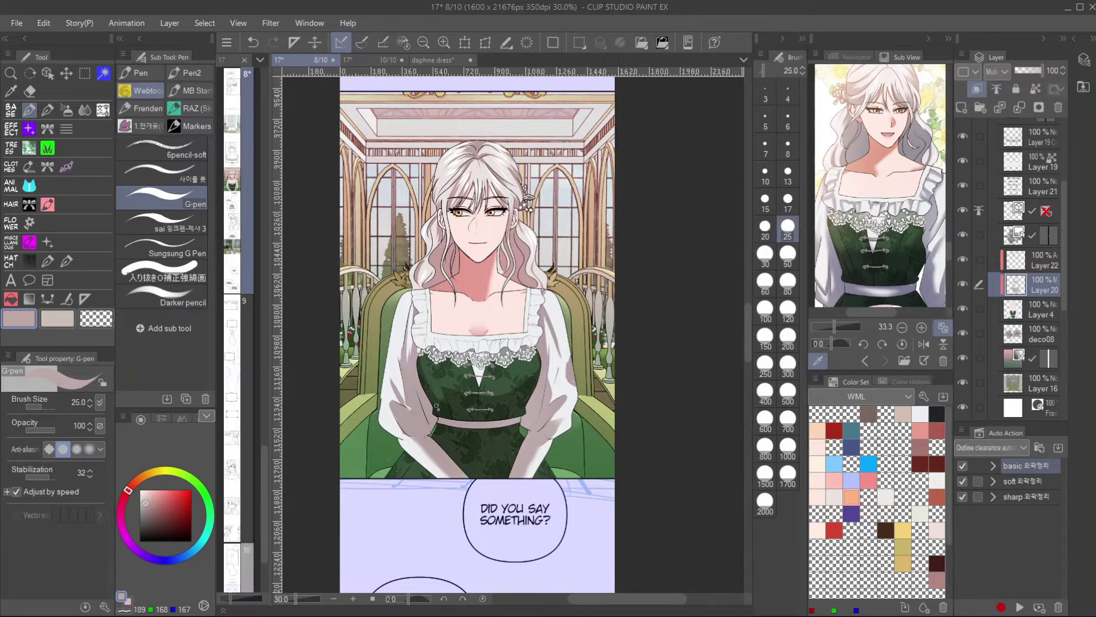
key("c")
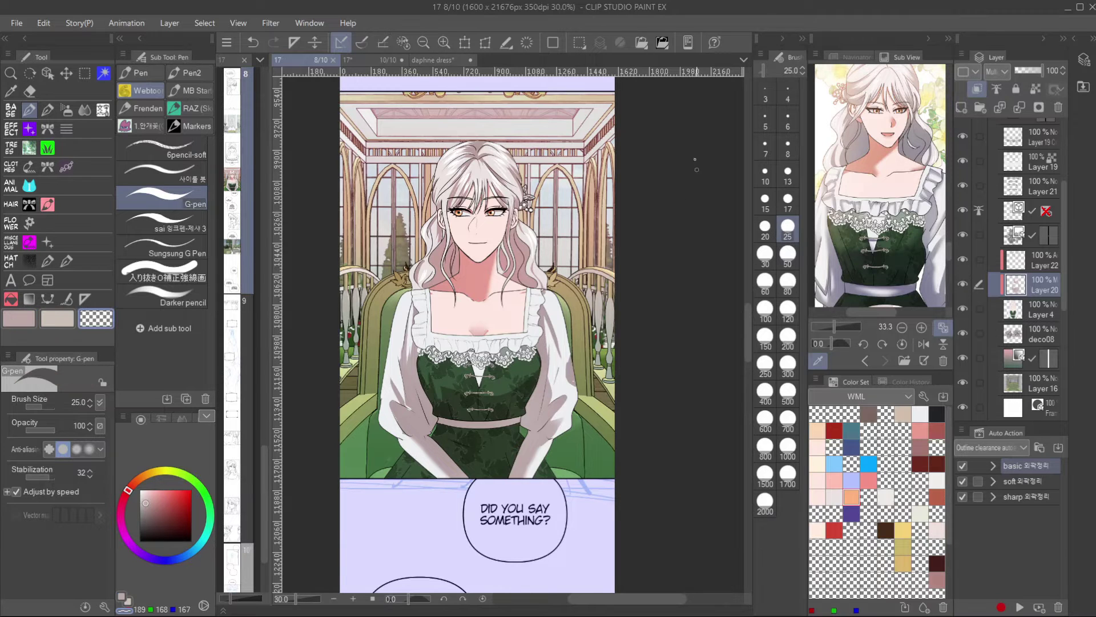
Add a new layer clipped above Layer 19 and set its blending mode to Multiply.
scroll(442, 278, "up", 2)
left_click(1028, 161)
left_click(963, 161)
left_click(963, 161)
left_click(962, 108)
left_click(977, 92)
left_click(997, 72)
left_click(1005, 112)
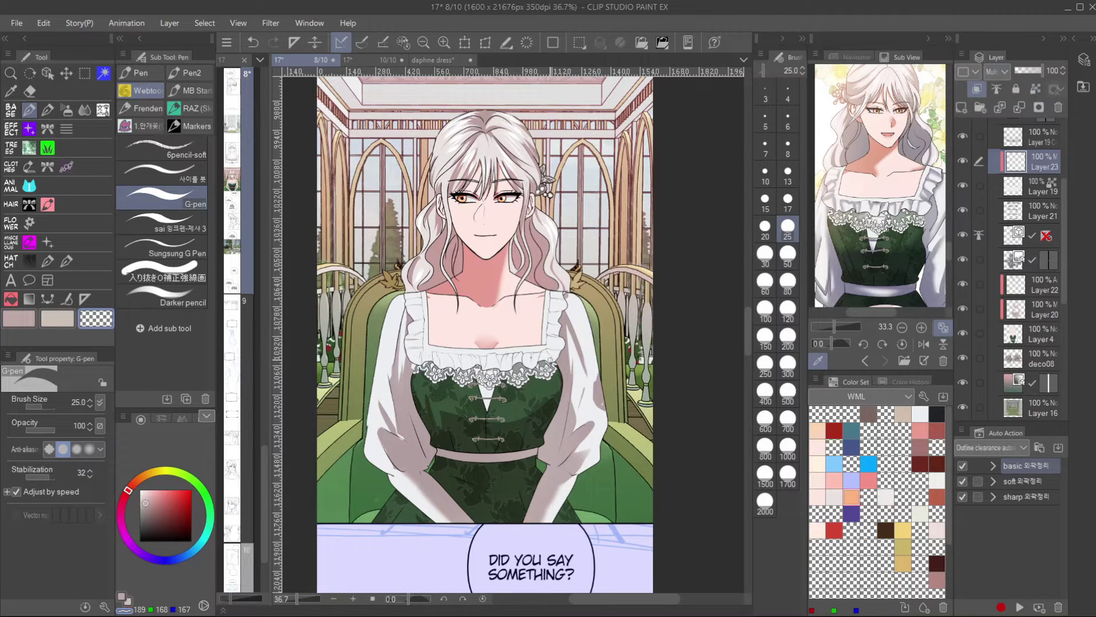
Shade the neckline's lace trim on Layer 23 with the G-pen at size 25, trimming the shadows with transparent colour.
scroll(509, 347, "up", 2)
key("c")
key("c")
key("c")
key("c")
key("c")
key("c")
key("c")
key("c")
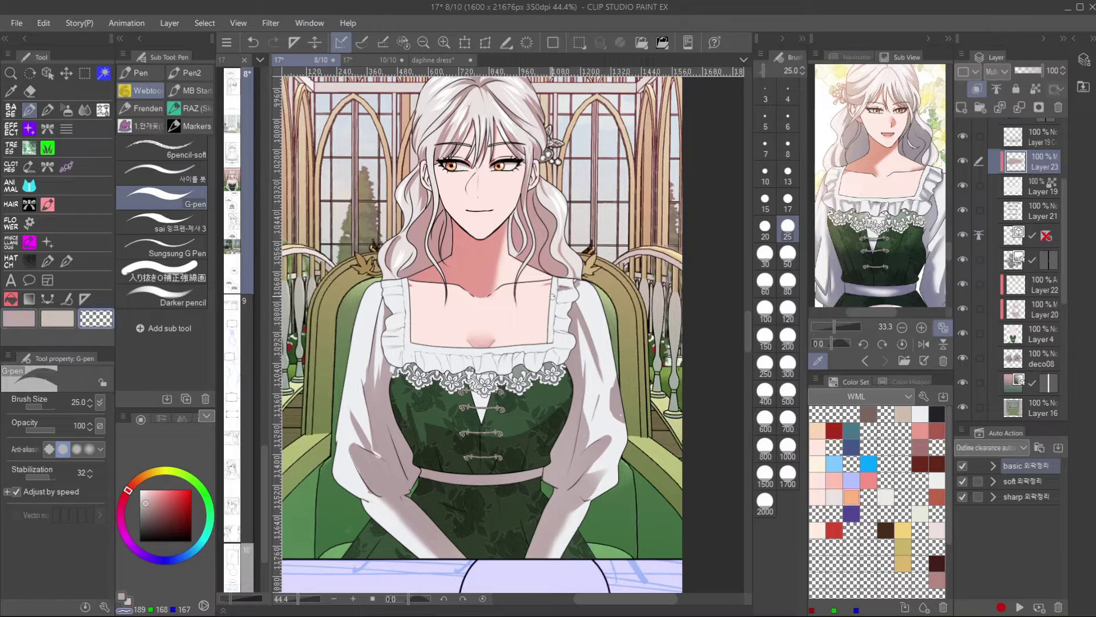
Touch up the shading at the neckline ruffle with the Darker pencil at size 25 and save the page.
left_click(162, 296)
key("c")
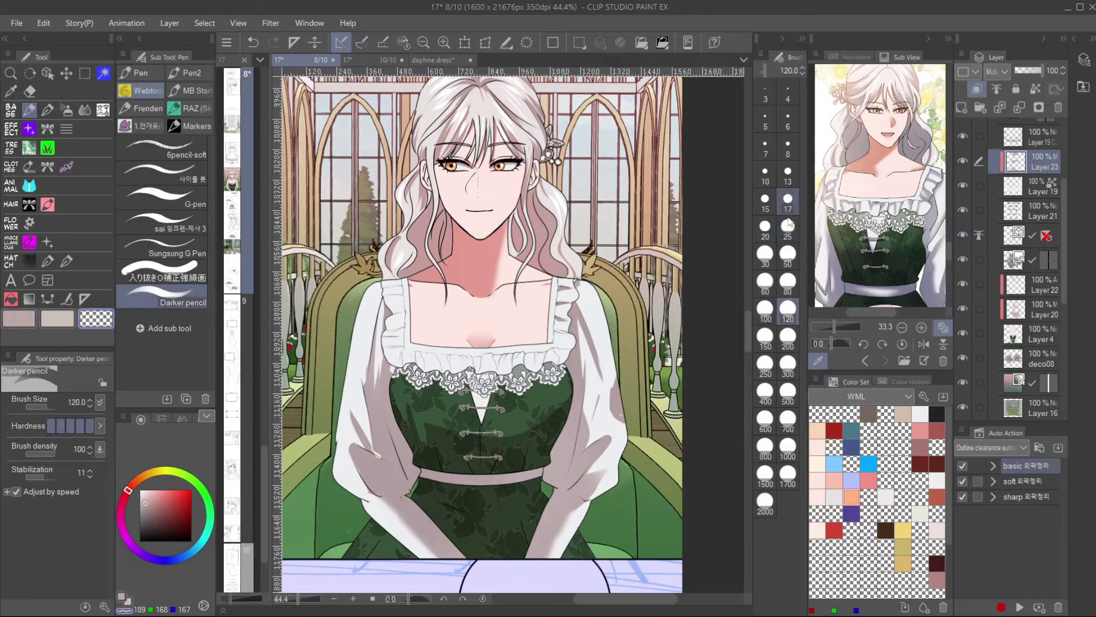
left_click(788, 229)
left_click_drag(496, 354, 493, 370)
key("c")
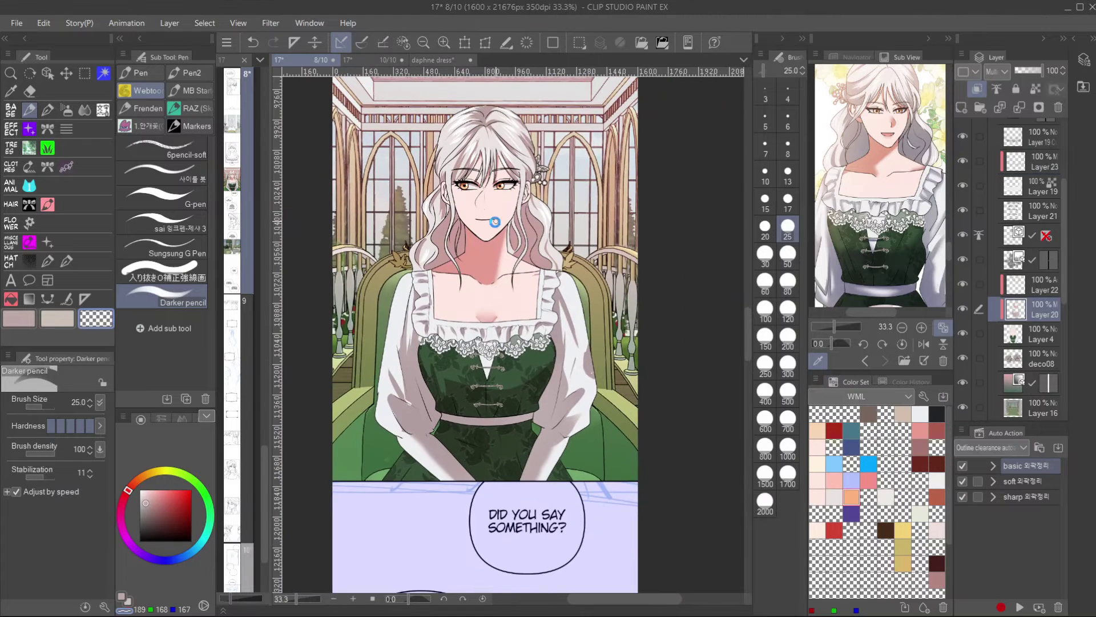
key("ctrl+s")
left_click_drag(668, 247, 664, 261)
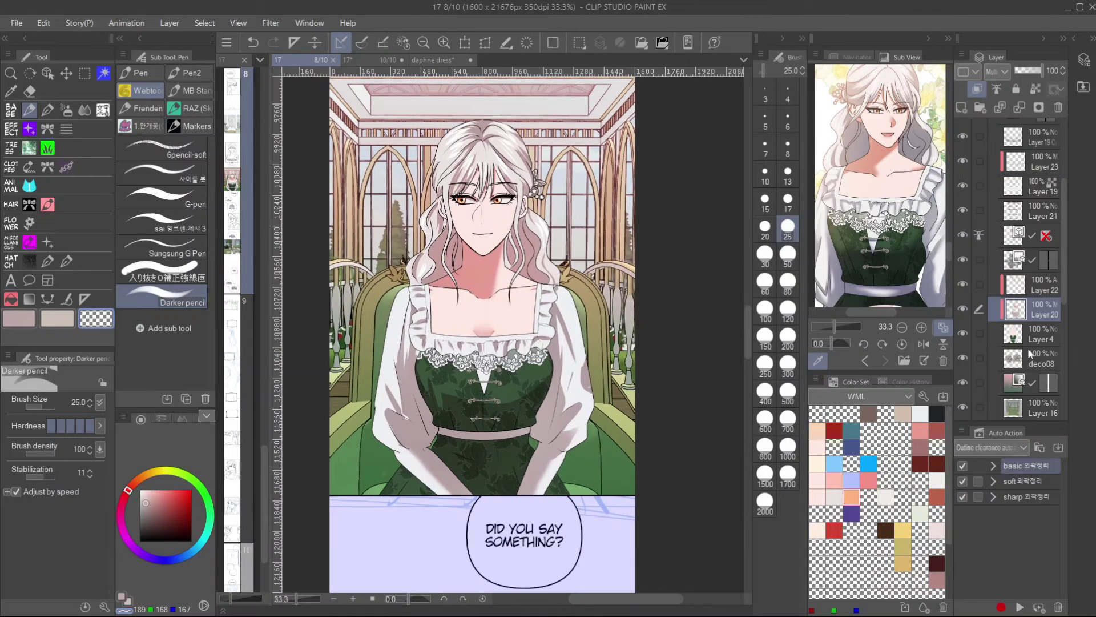
Select Layer 4 and load the L.J Smooth Outline auto action set.
scroll(1031, 354, "down", 1)
left_click(1028, 371)
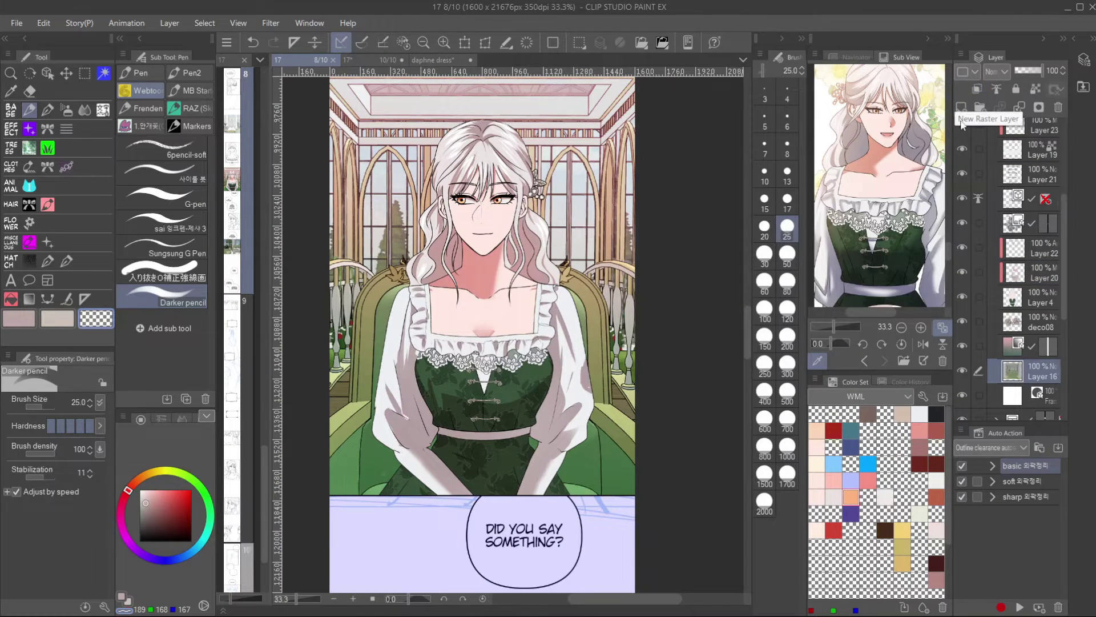
left_click(1049, 306)
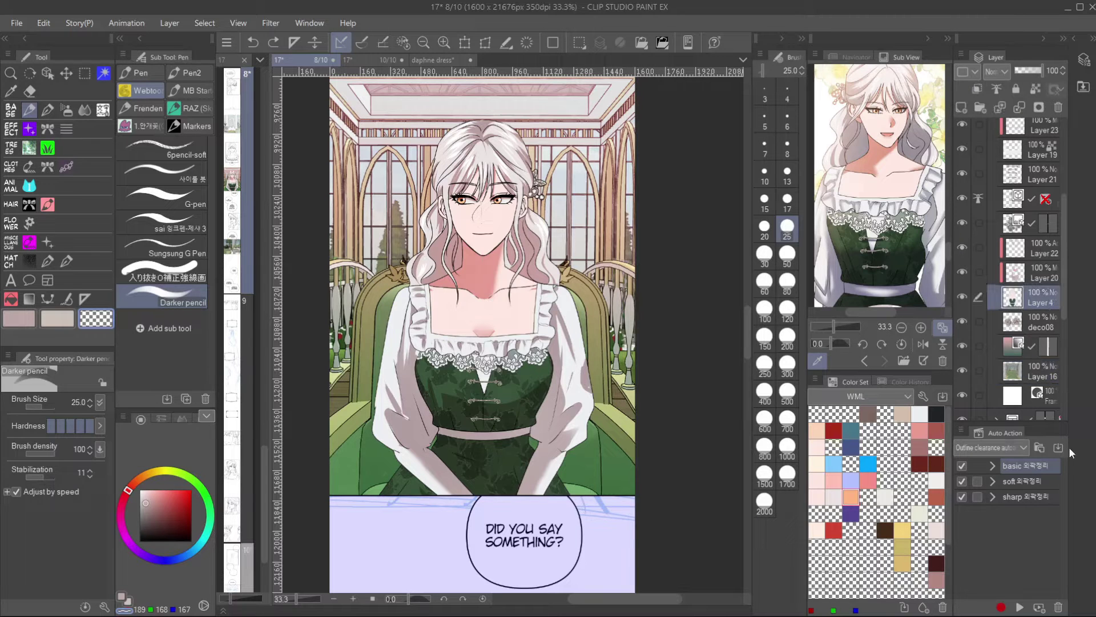
left_click(1059, 448)
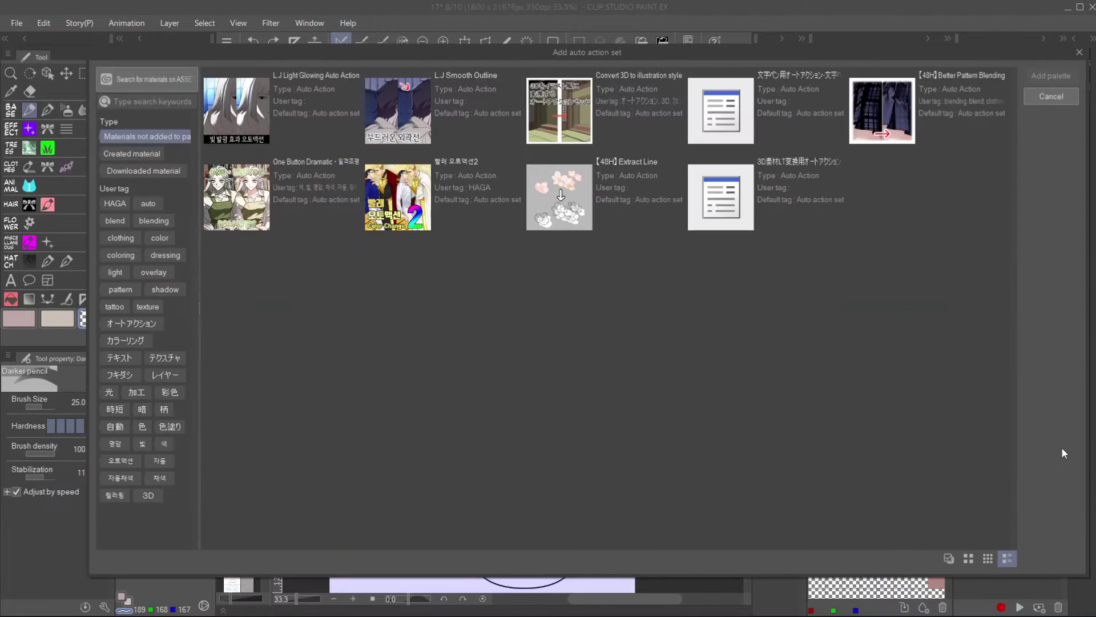
double_click(468, 126)
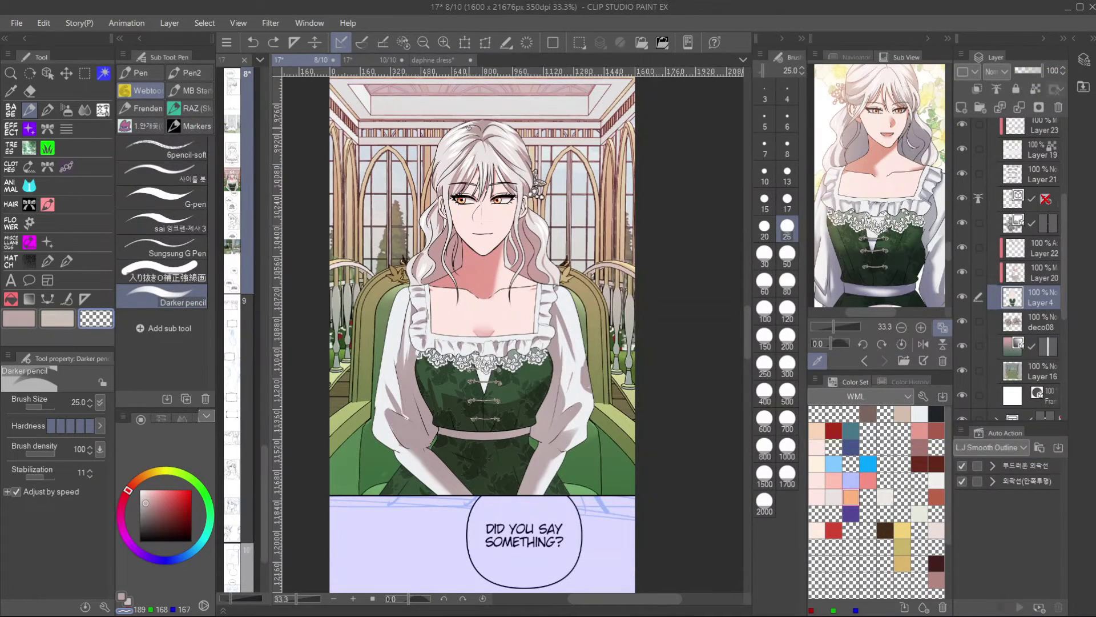
Try the 부드러운 외곽선 auto action with its outline layer placed beneath Folder 2, then undo it.
left_click(1020, 607)
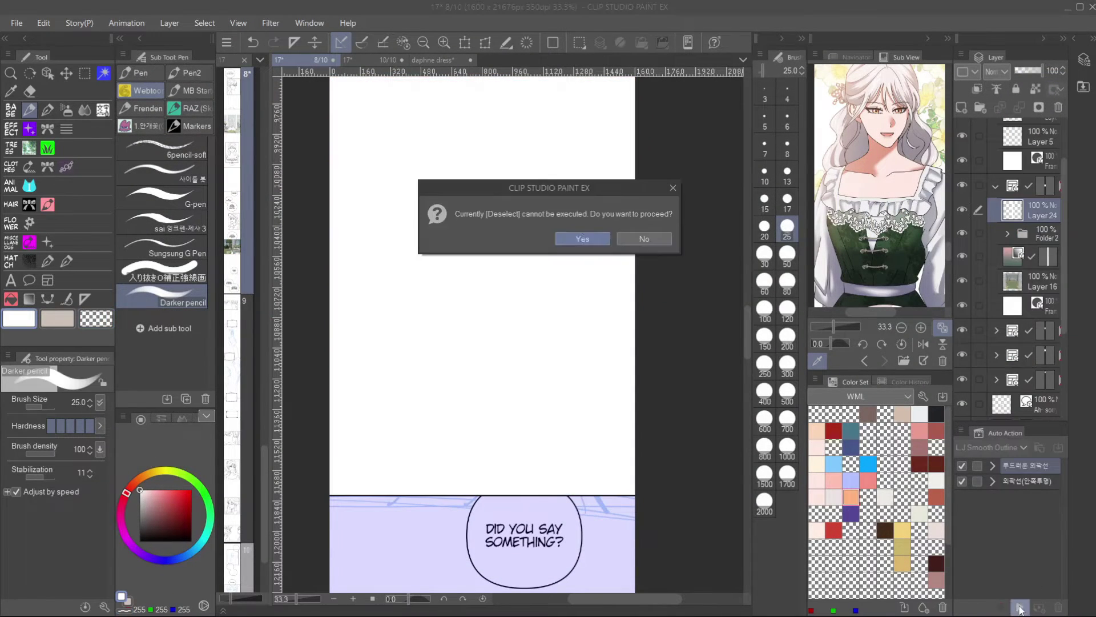
left_click(584, 237)
left_click_drag(1014, 210, 985, 239)
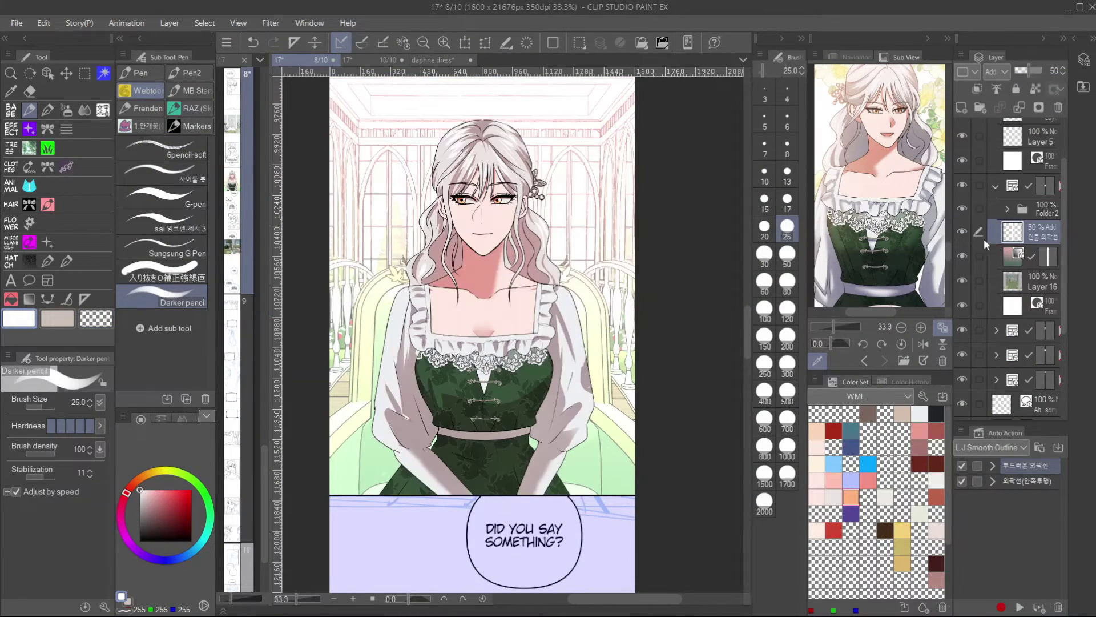
key("ctrl+z")
key("ctrl+z")
Run the 외곽선(안쪽투명) auto action to put a soft glowing outline around the character.
double_click(1040, 481)
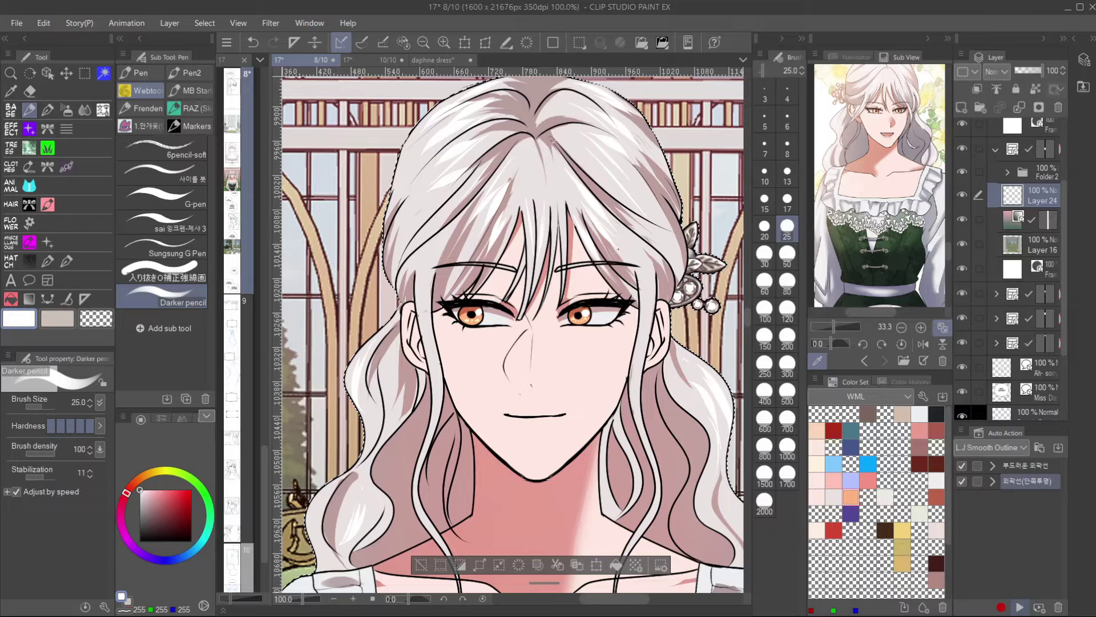
scroll(614, 233, "down", 3)
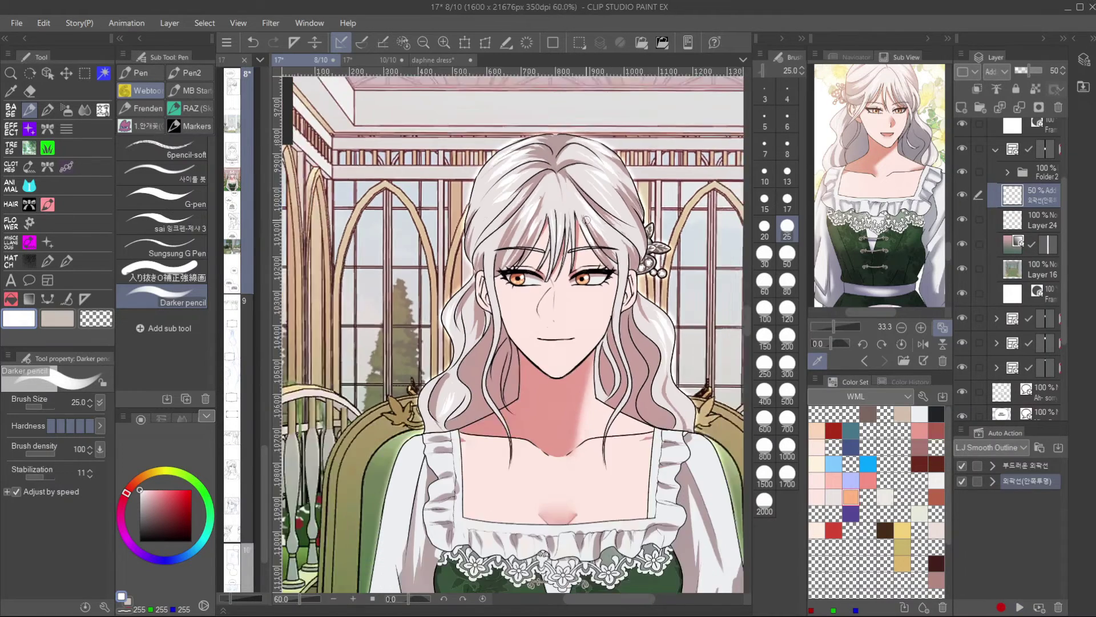
left_click_drag(632, 260, 554, 220)
Blur the room background on Layer 16 with the MaaBlur Brush at size 1000 and save the page.
scroll(552, 220, "up", 1)
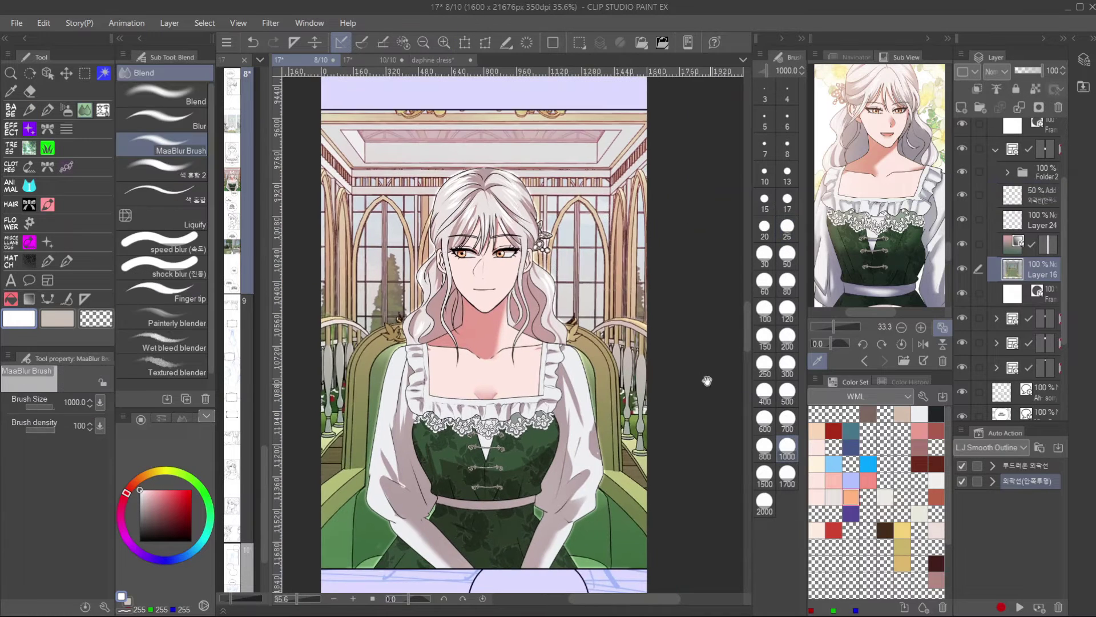
left_click_drag(708, 379, 723, 381)
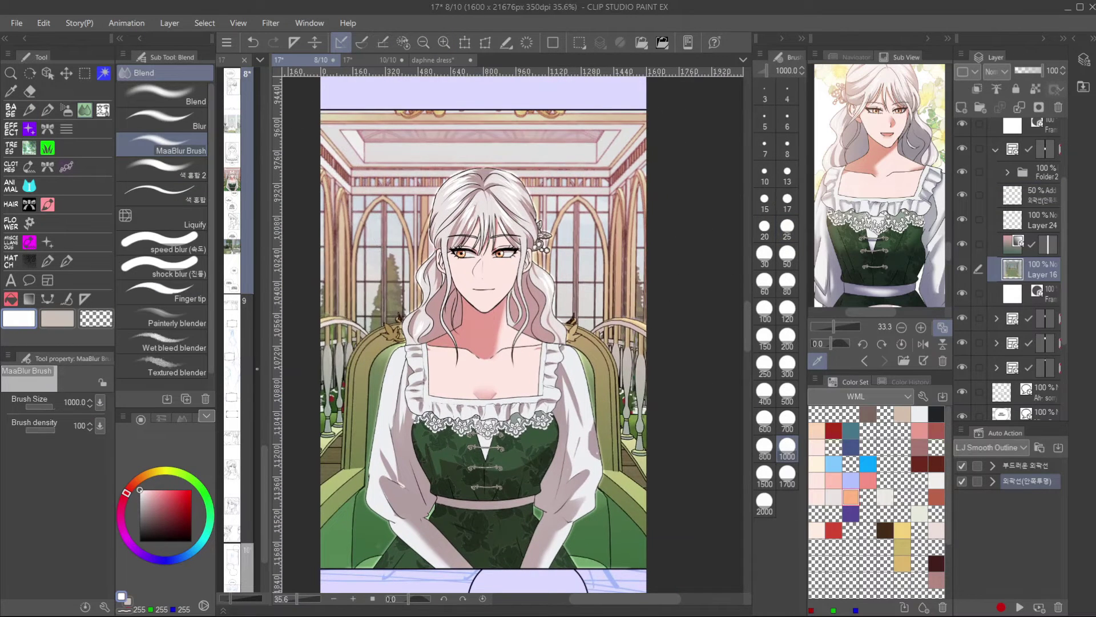
left_click_drag(577, 230, 599, 223)
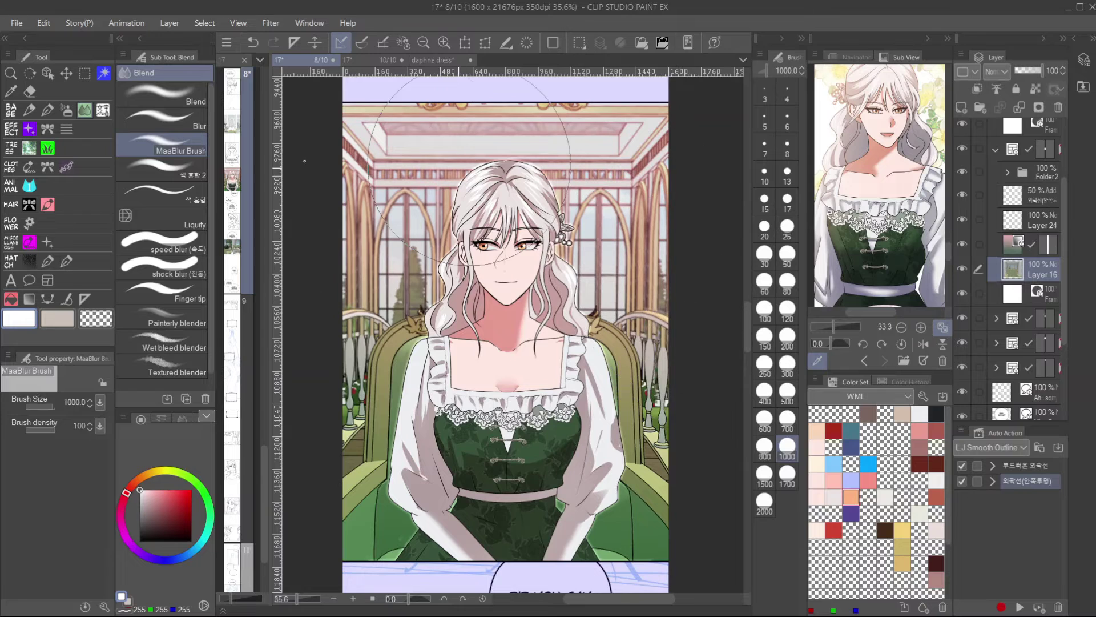
scroll(474, 317, "down", 1)
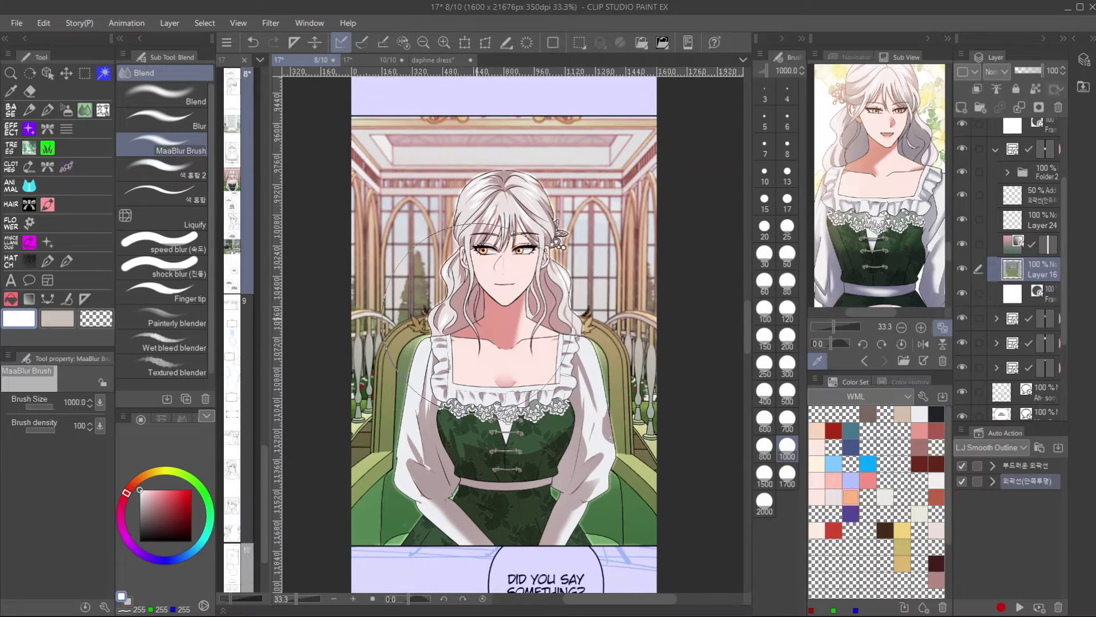
scroll(475, 317, "up", 3)
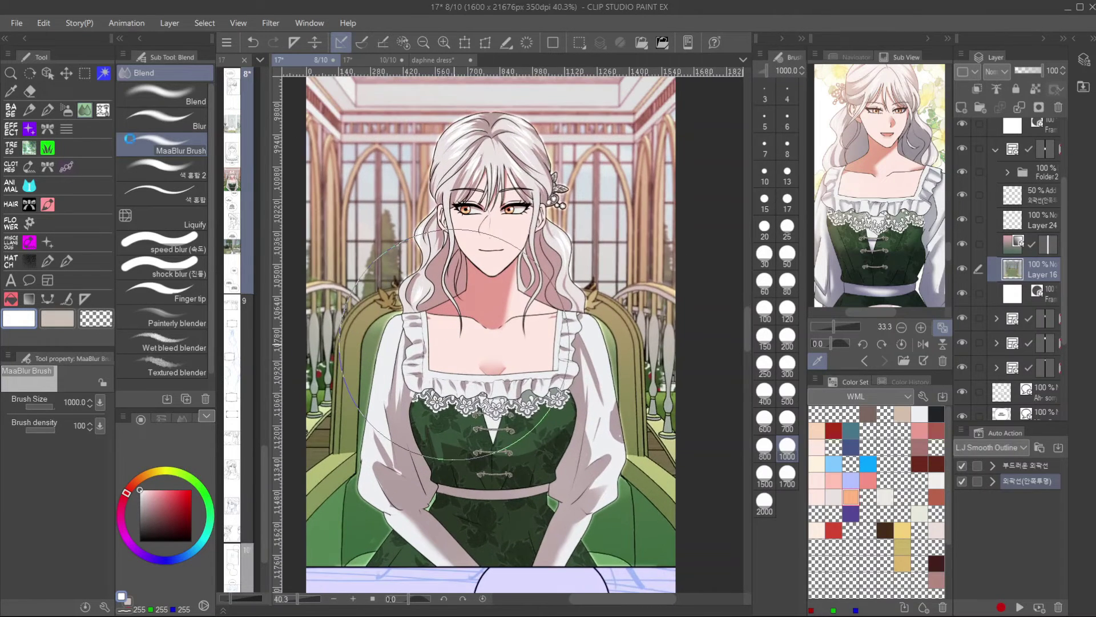
key("ctrl+s")
Clip the new layer above Folder 2 to the character and set its blending mode to Multiply.
left_click(977, 88)
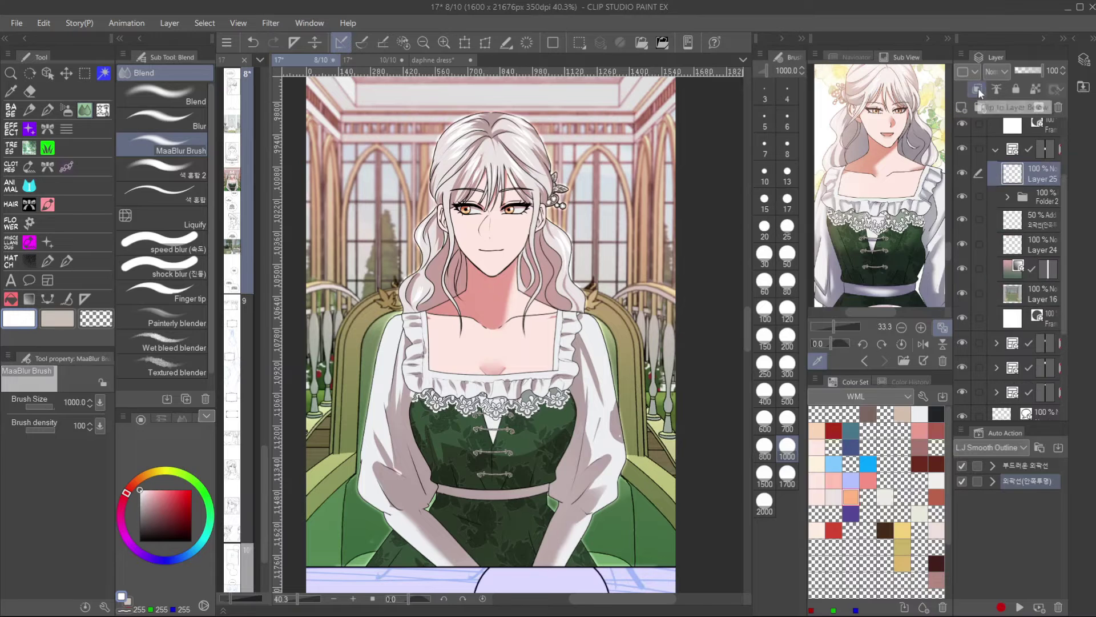
left_click(996, 71)
left_click(1012, 115)
Airbrush a pale peach tint over the character on Layer 25 at size 700, softening it with transparent colour.
left_click(147, 490)
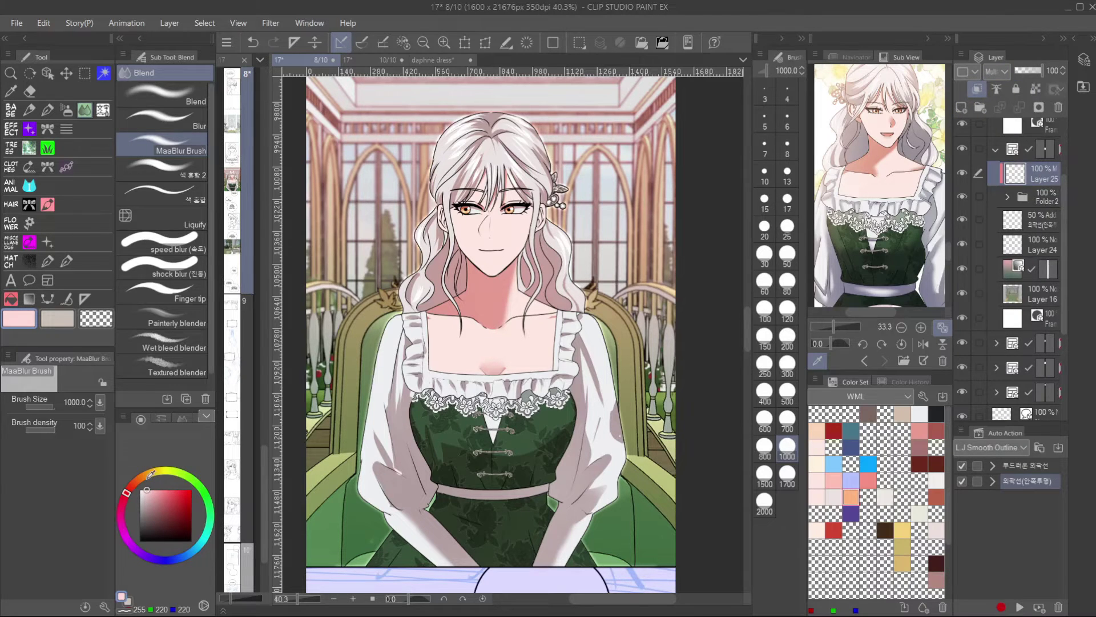
left_click(139, 479)
key("b")
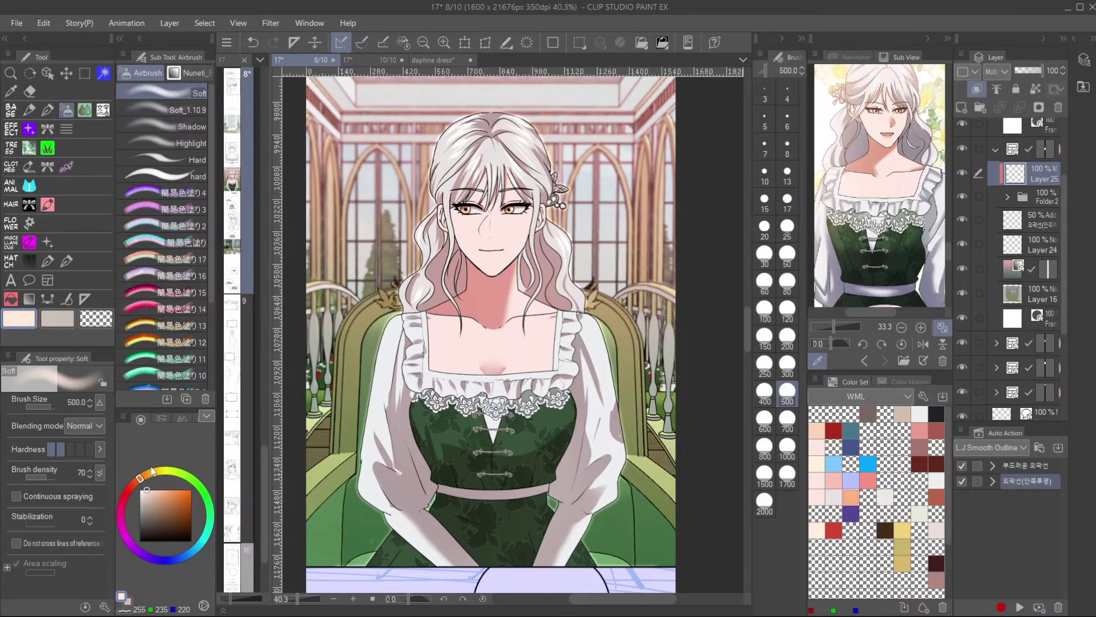
left_click(784, 422)
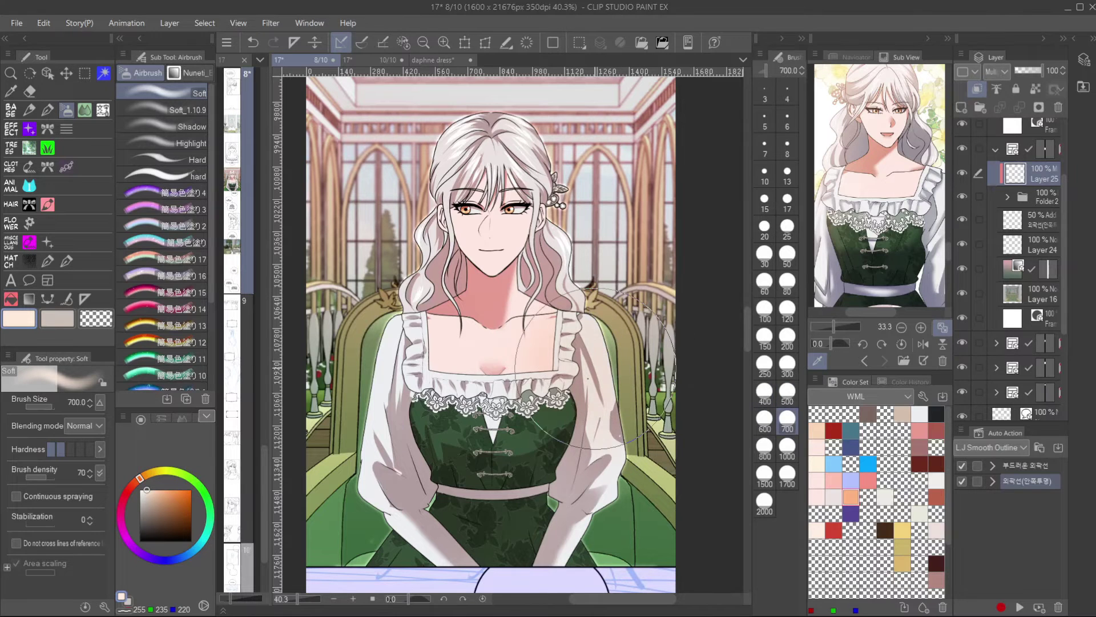
mouse_move(480, 307)
left_mouse_down()
mouse_move(525, 183)
mouse_move(486, 205)
mouse_move(353, 451)
mouse_move(508, 451)
mouse_move(465, 512)
left_mouse_up()
left_click_drag(466, 513, 456, 542)
key("c")
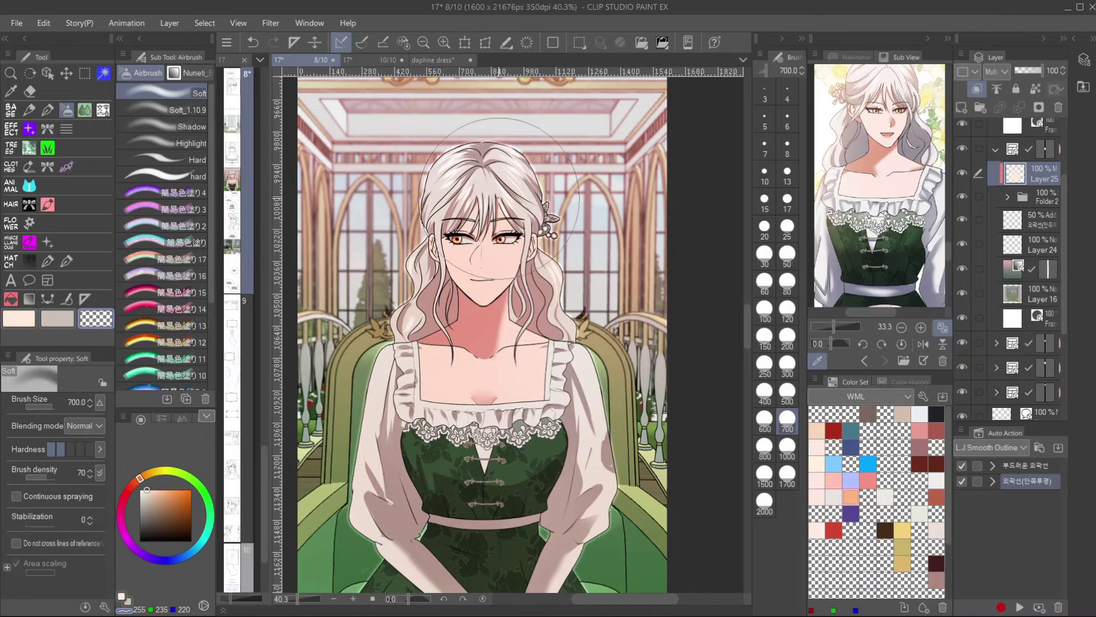
mouse_move(500, 200)
left_mouse_down()
mouse_move(480, 300)
mouse_move(508, 324)
mouse_move(474, 280)
mouse_move(421, 363)
mouse_move(459, 333)
left_mouse_up()
Spray a white haze across the upper background on Layer 24 with the Soft airbrush at size 1000 and save the page.
left_click(1041, 245)
left_click_drag(160, 509, 122, 460)
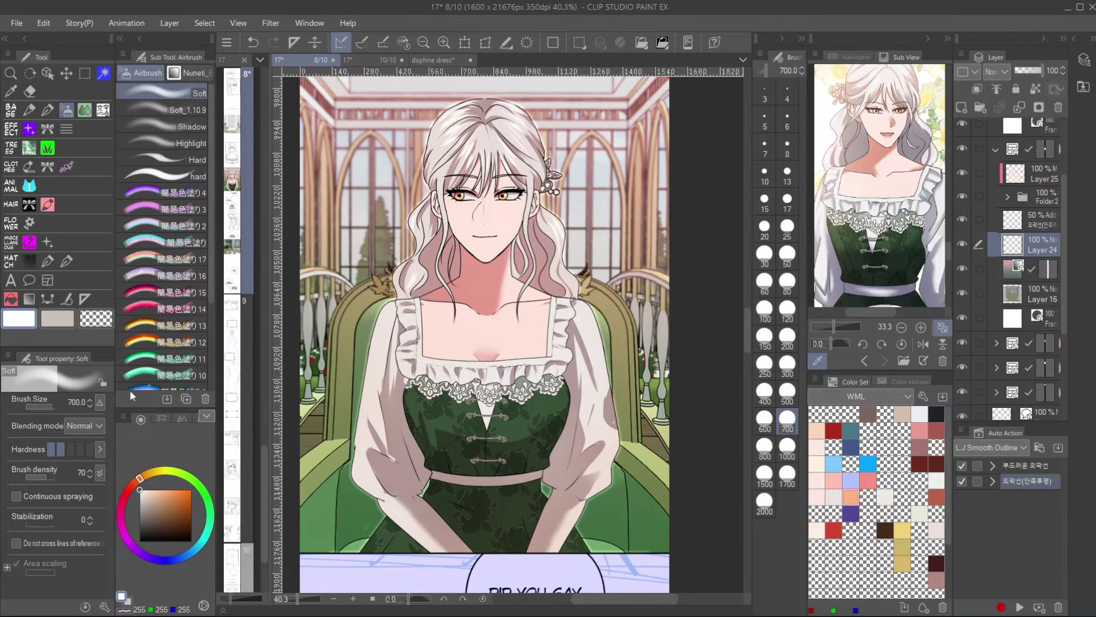
left_click_drag(501, 157, 547, 291)
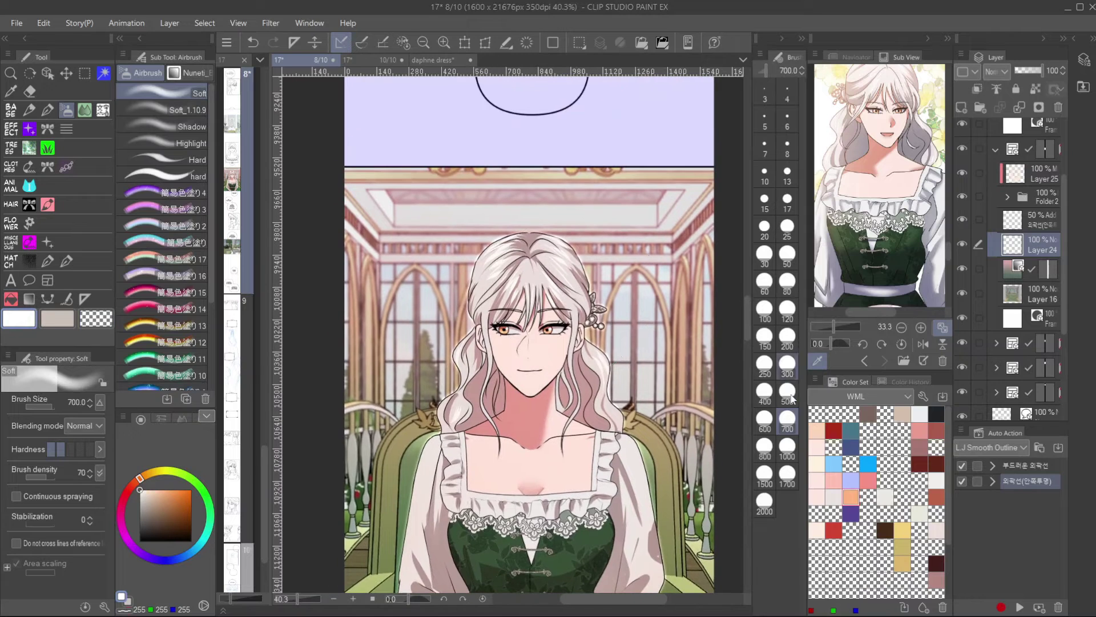
left_click(788, 460)
left_click_drag(513, 336, 446, 340)
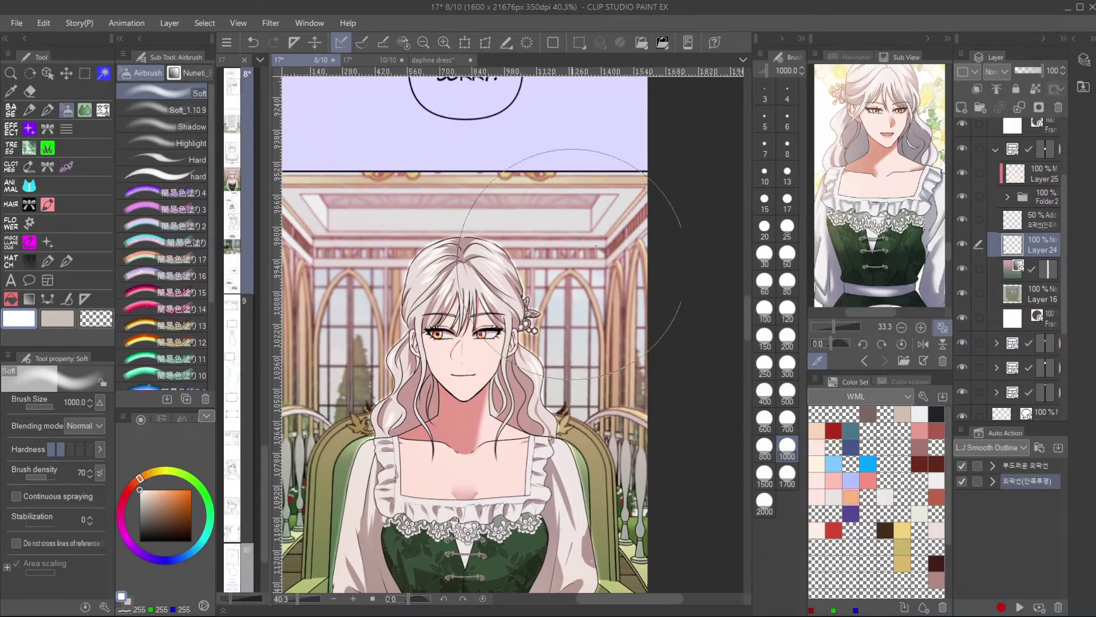
mouse_move(672, 187)
left_mouse_down()
mouse_move(599, 126)
mouse_move(491, 103)
mouse_move(394, 194)
left_mouse_up()
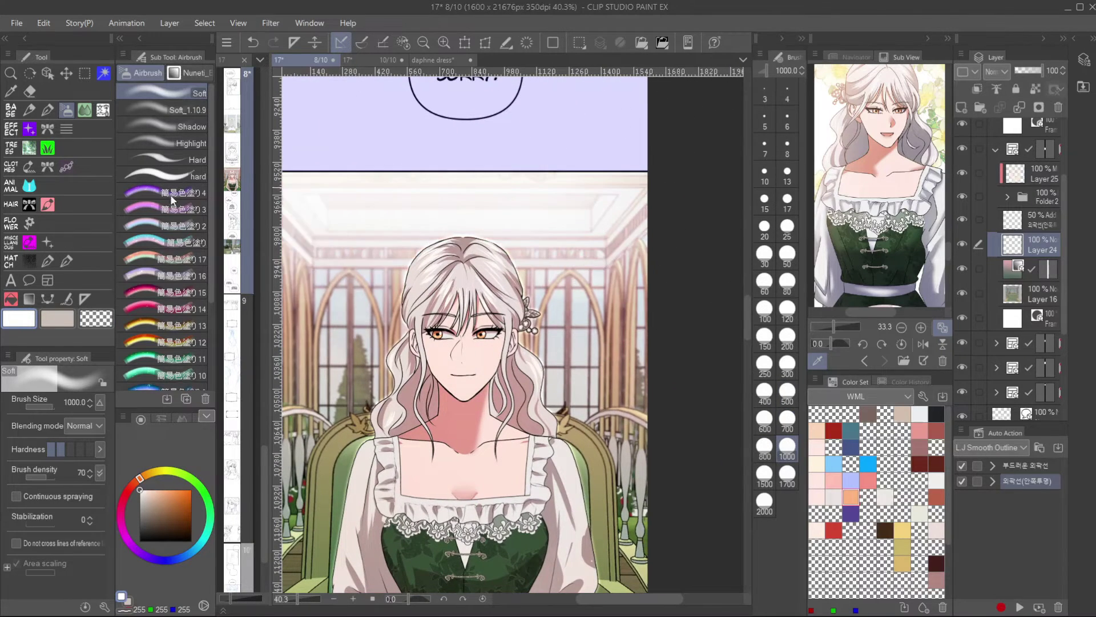
left_click_drag(569, 198, 659, 183)
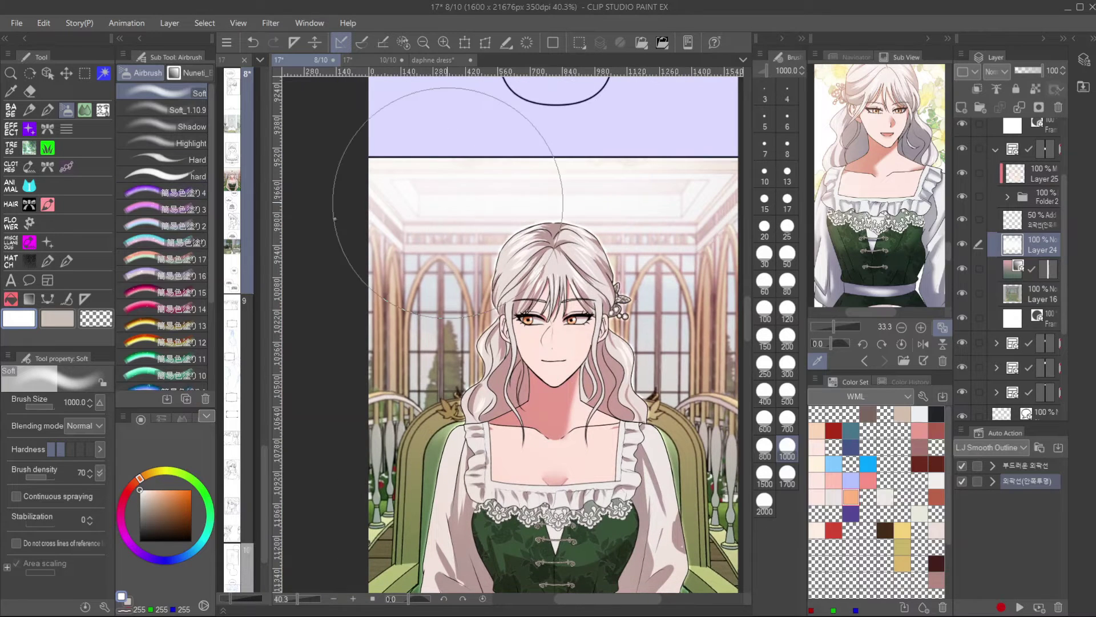
mouse_move(549, 286)
left_mouse_down()
mouse_move(542, 245)
mouse_move(496, 237)
left_mouse_up()
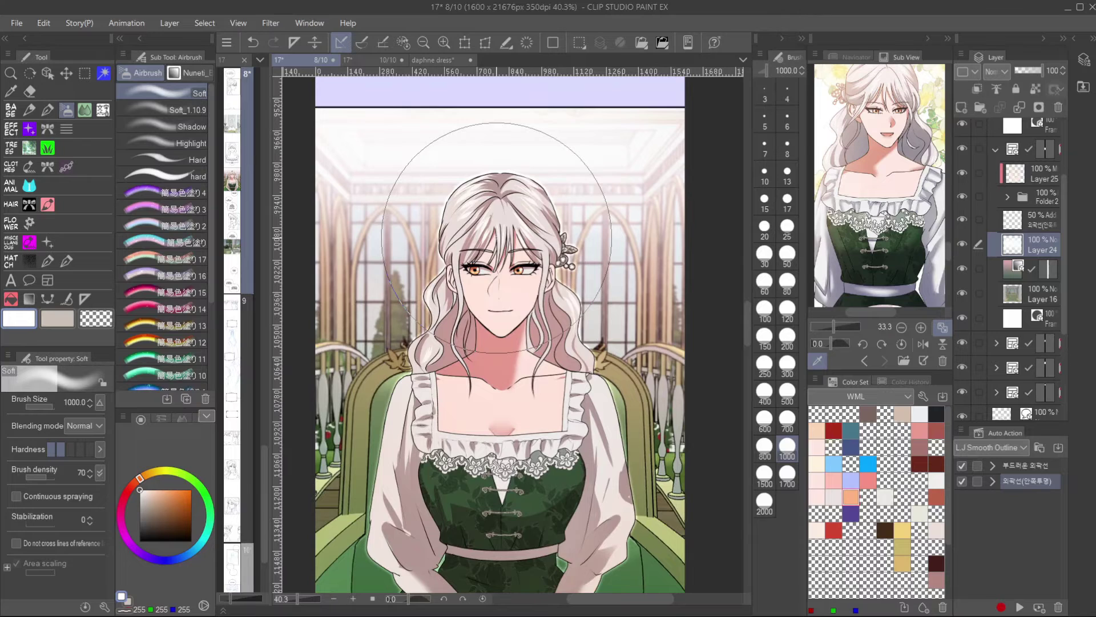
scroll(496, 237, "down", 2)
left_click_drag(563, 289, 563, 280)
scroll(556, 291, "up", 1)
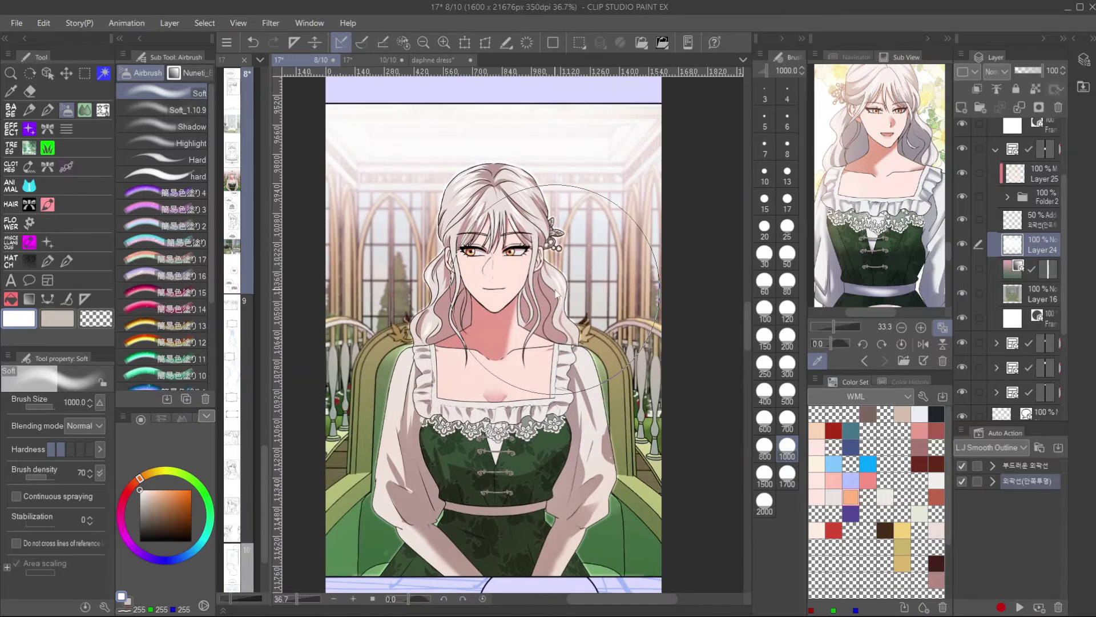
key("ctrl+s")
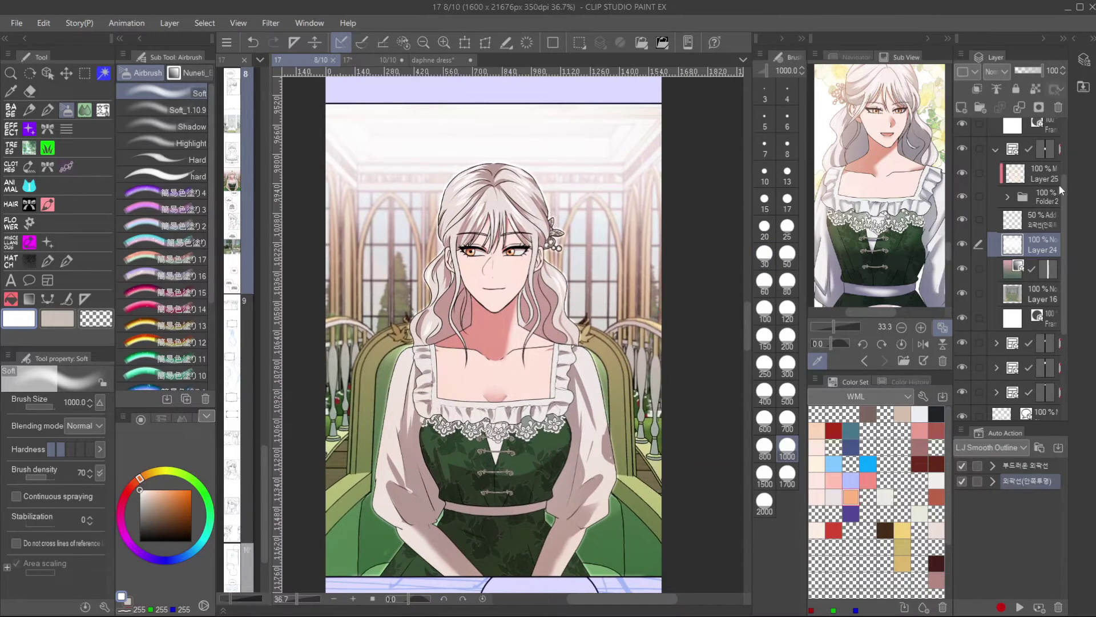
Collapse the finished panel's frame folder and the expanded frame folder above it.
scroll(1018, 190, "up", 1)
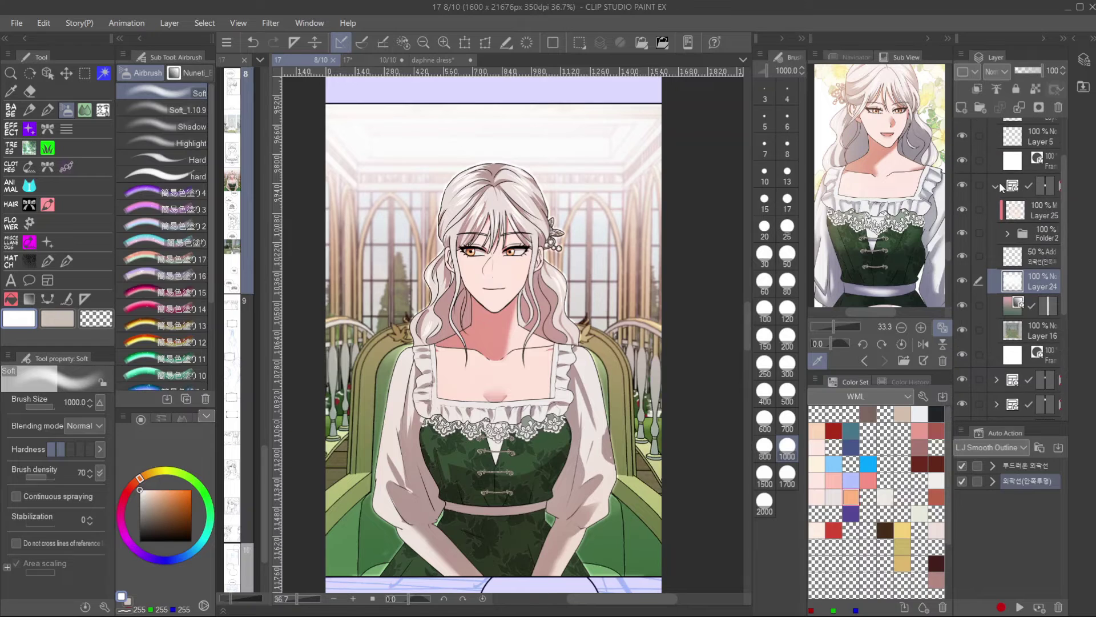
left_click(999, 184)
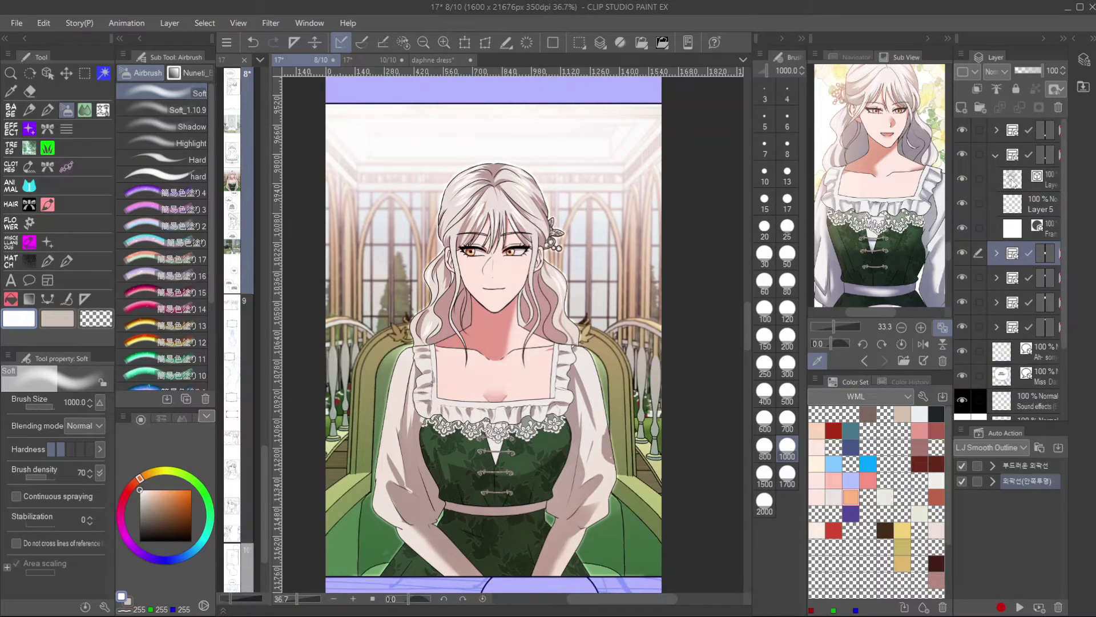
left_click(997, 155)
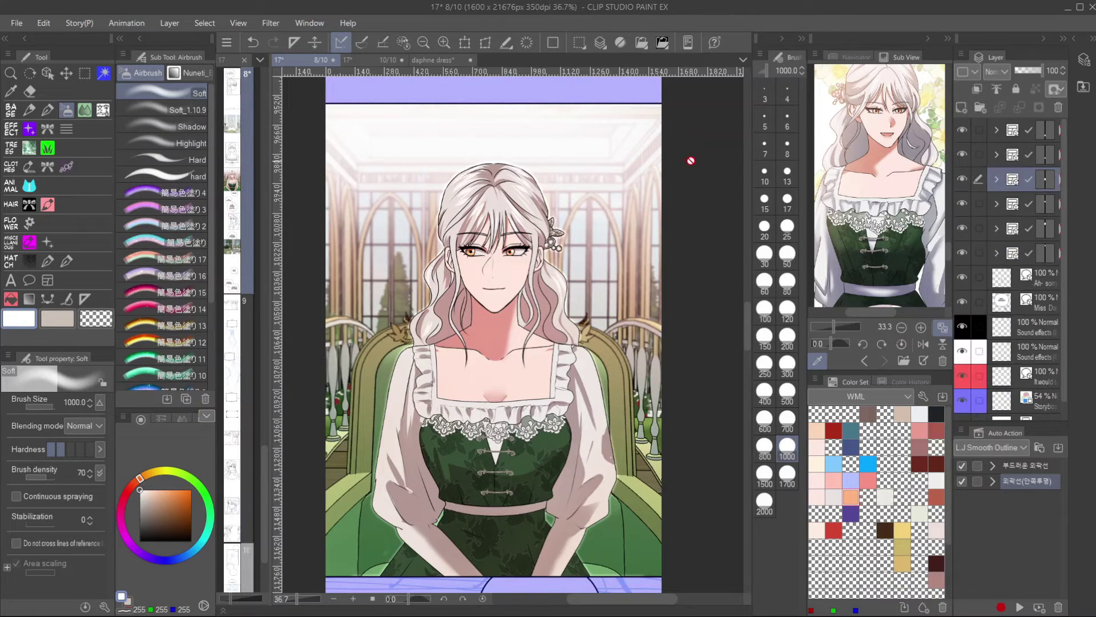
Hide the palettes and examine the coloured character panel.
key("Tab")
left_click_drag(679, 242, 644, 201)
scroll(649, 242, "up", 2)
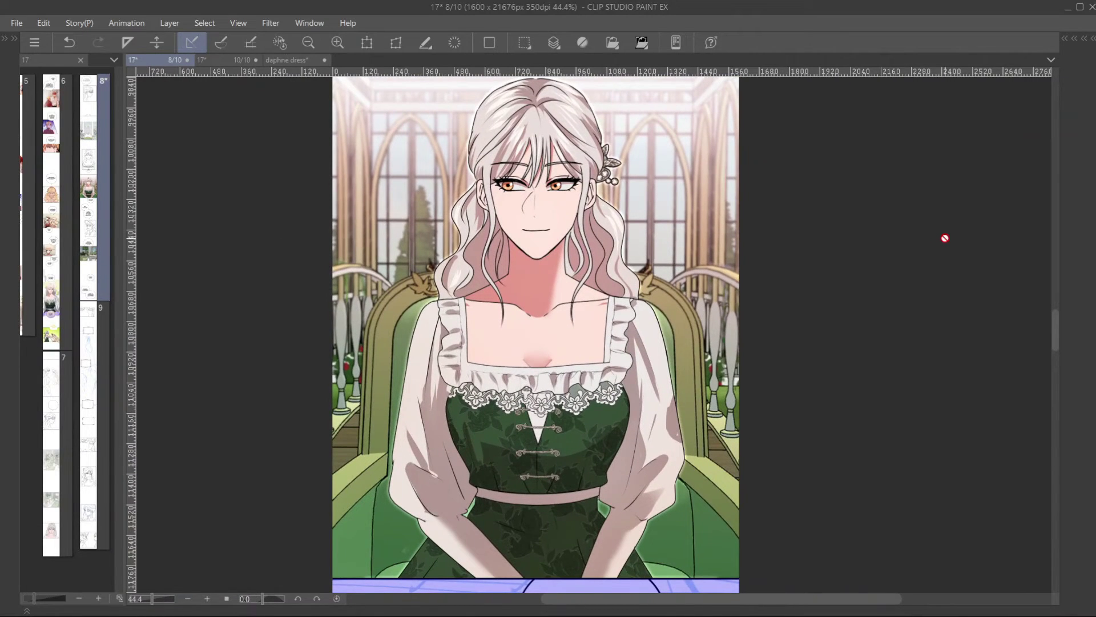
left_click_drag(945, 238, 936, 241)
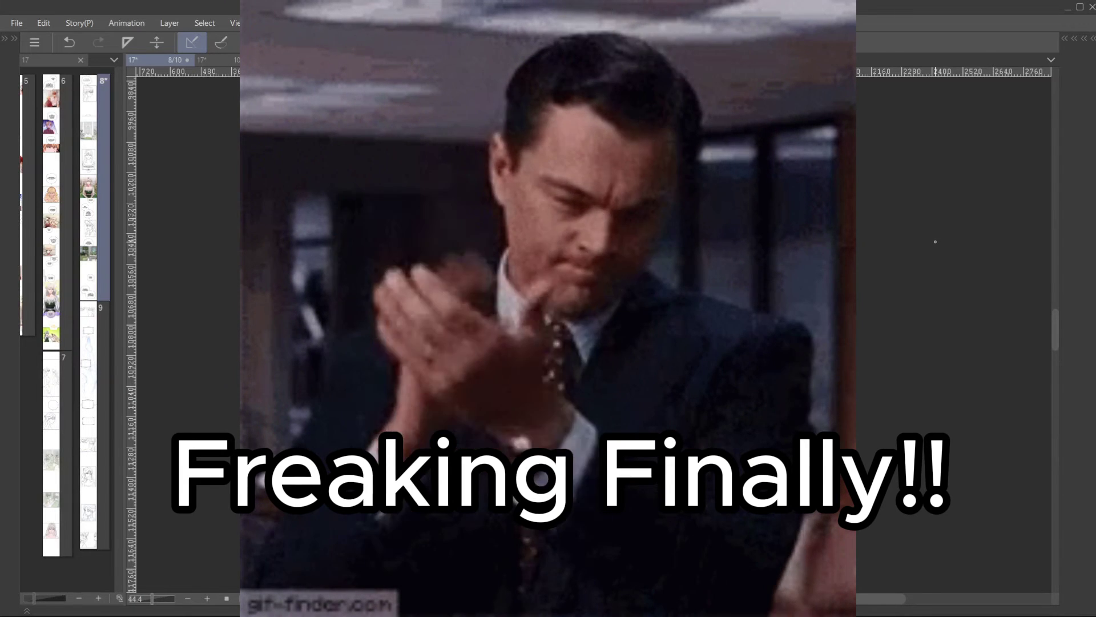
scroll(935, 241, "down", 1)
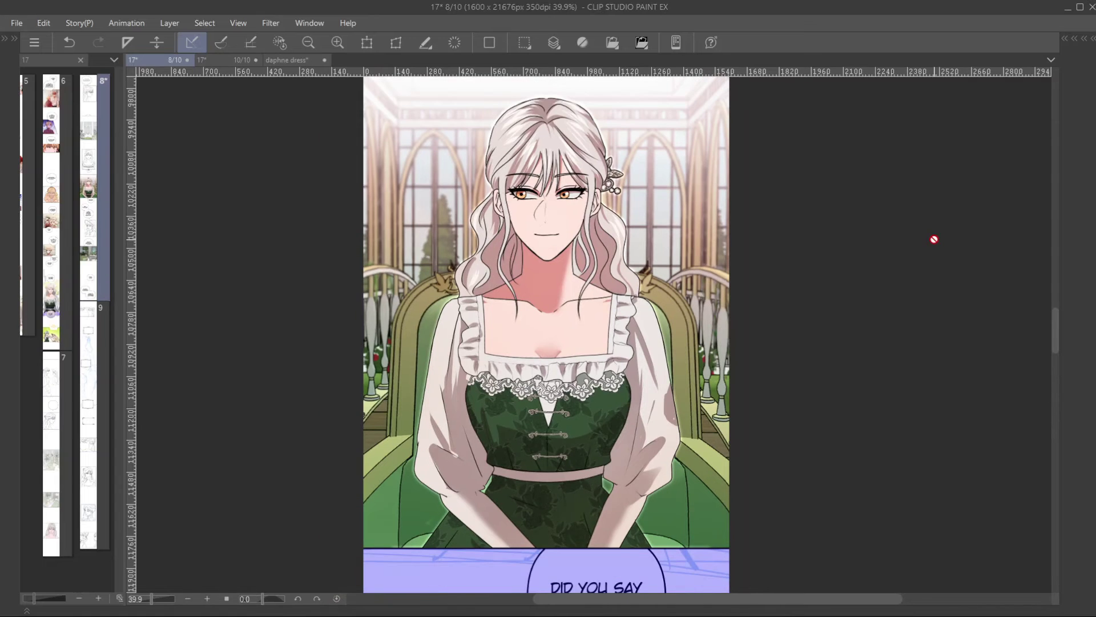
Show the palettes again and select the Multiply shading layer for the sleeves inside Folder 2.
key("Tab")
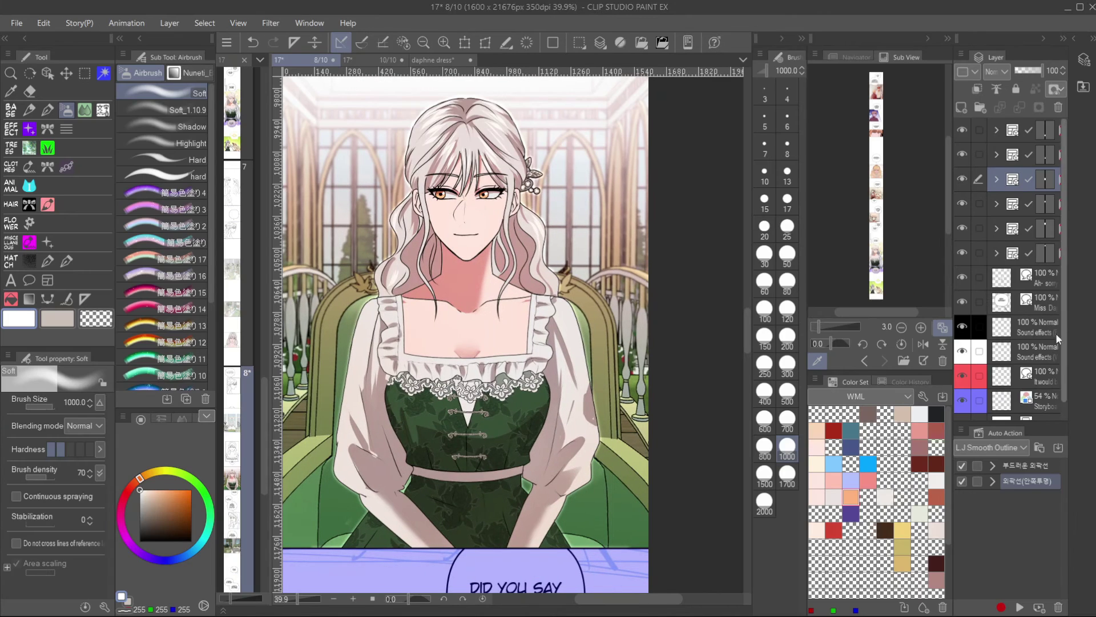
scroll(1001, 164, "down", 10)
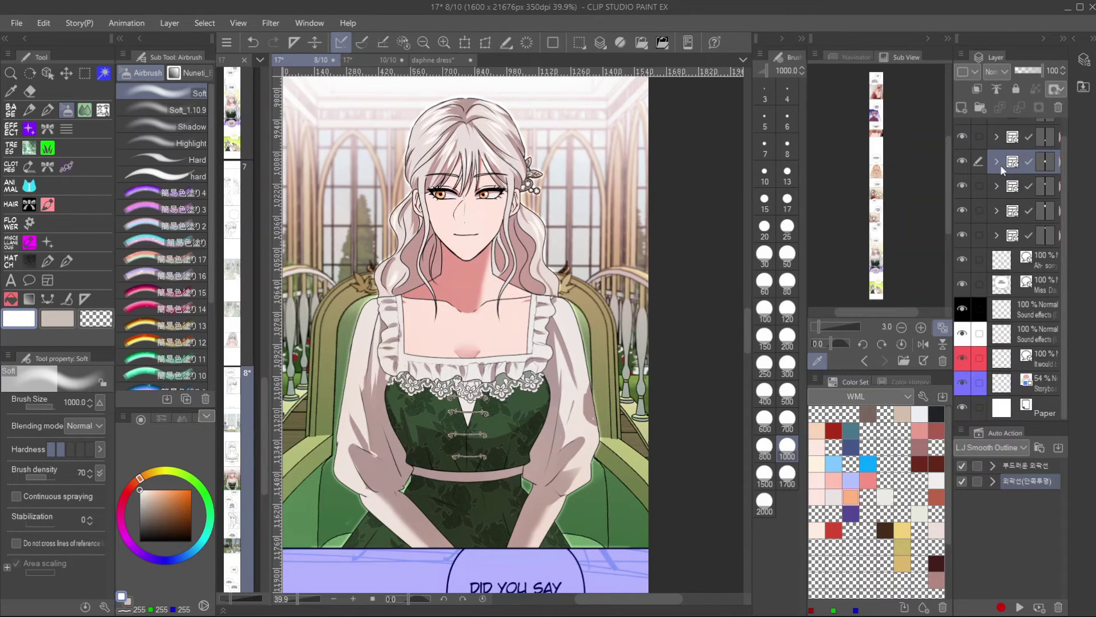
left_click(1049, 333)
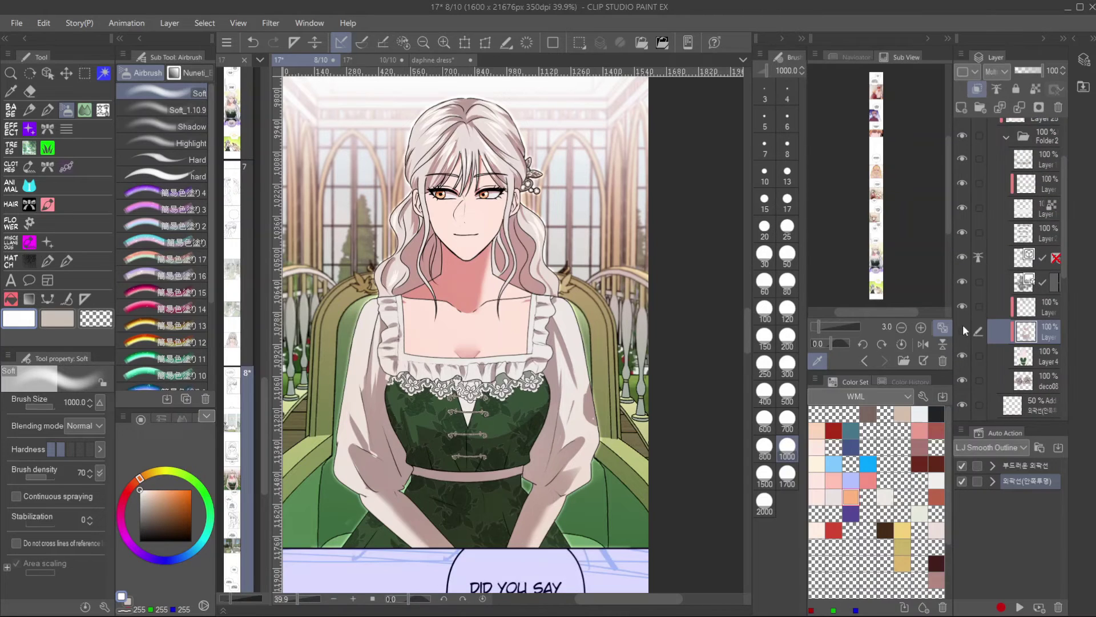
Refine the shadows on the sleeve at the picture's right with a transparent Darker pencil at size 25 and Blur at size 50.
key("b")
key("j")
left_click(188, 122)
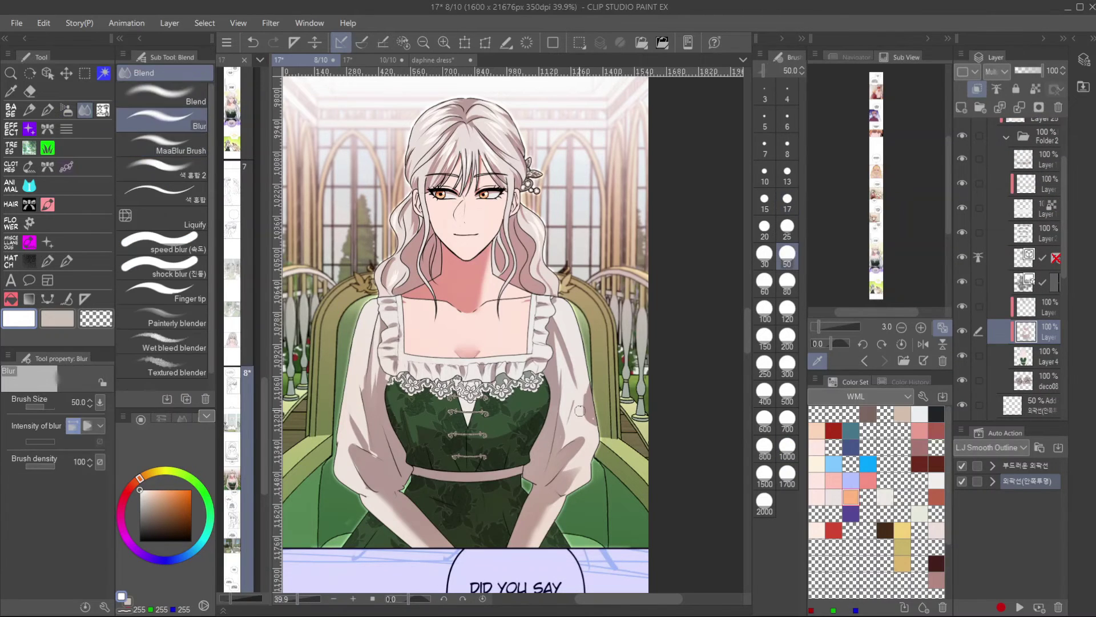
key("p")
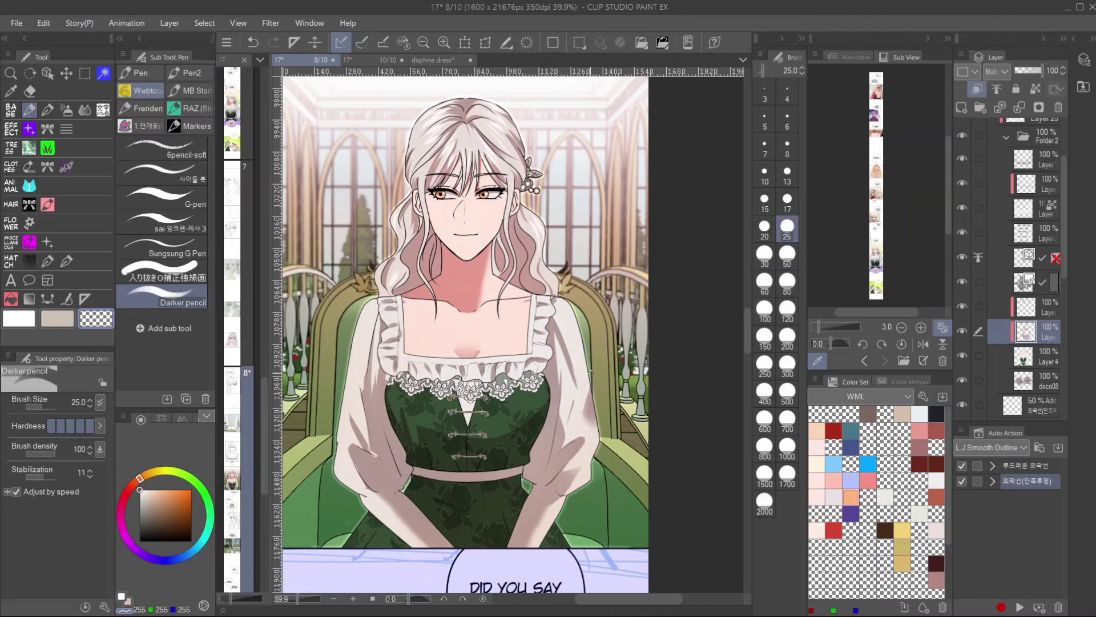
key("j")
left_click_drag(595, 395, 589, 415)
left_click_drag(617, 452, 623, 447)
key("p")
left_click_drag(599, 389, 596, 406)
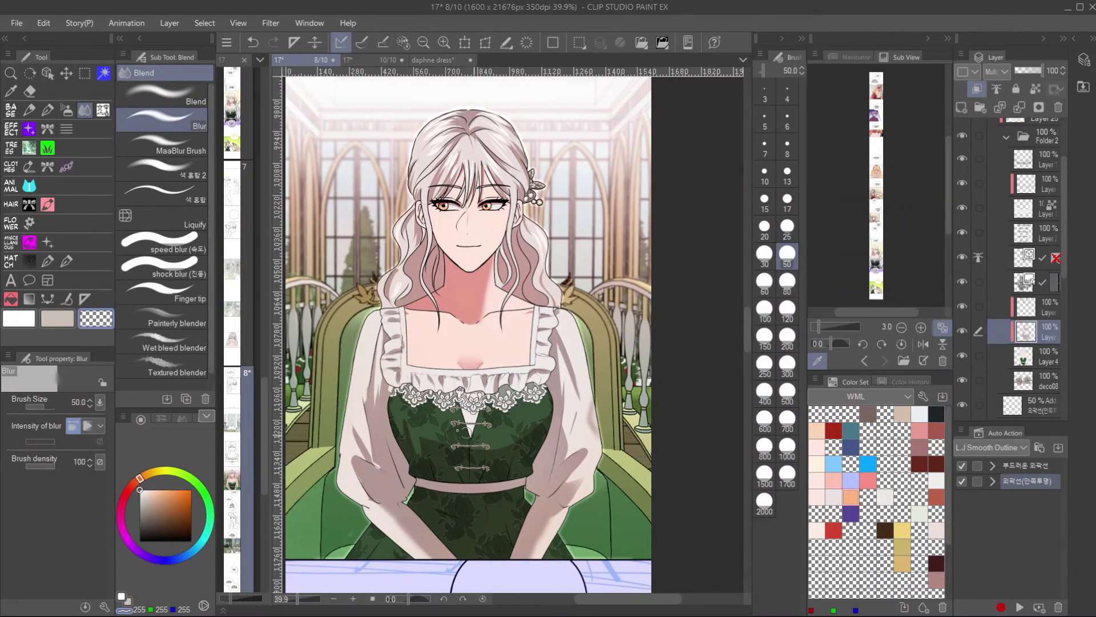
Rework the upper shadow of the sleeve at the picture's left with the Darker pencil at size 25 and Blur.
key("c")
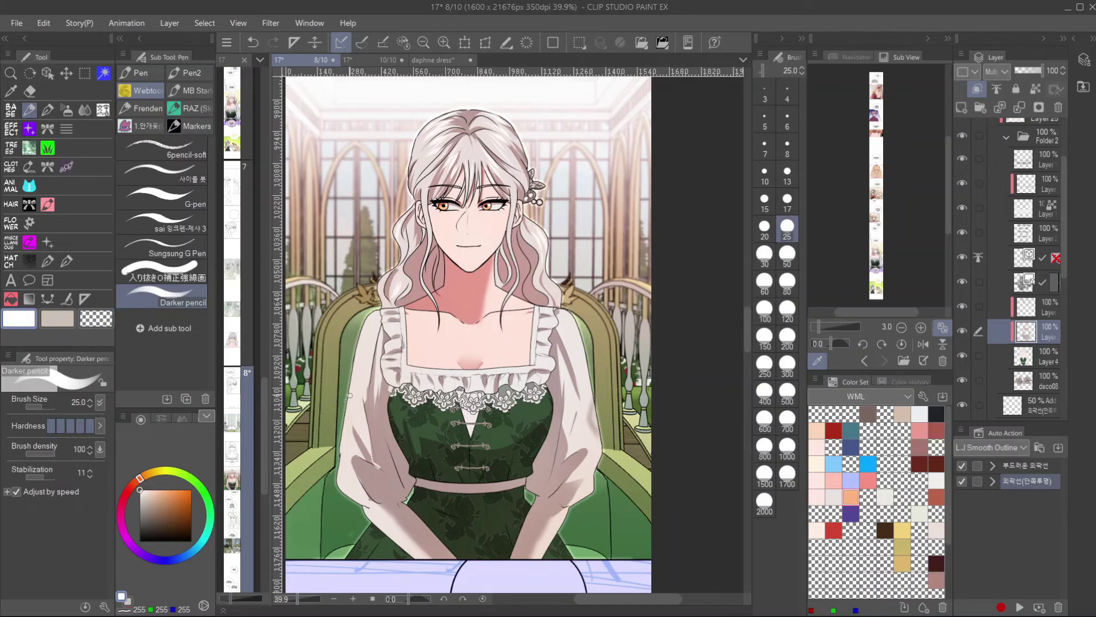
left_click(150, 497)
left_click_drag(355, 366, 342, 414)
key("j")
Lock the shading layer's transparent pixels and ready the Soft airbrush at size 500 with the greyish brown sampled from the sleeve shadow.
left_click(1036, 89)
key("b")
left_click(374, 401, "alt")
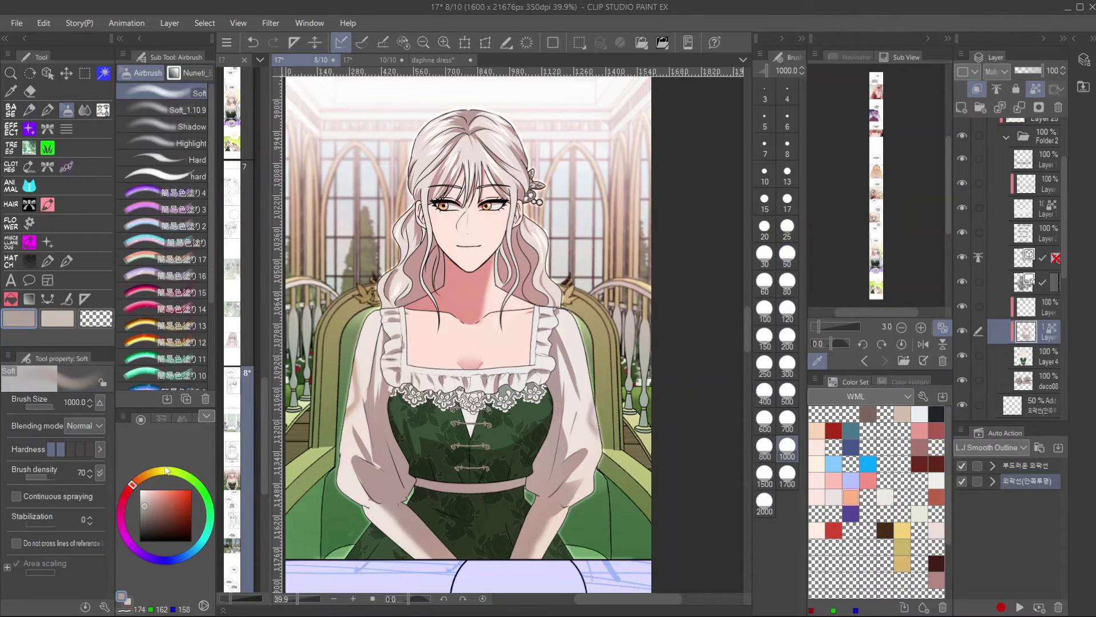
left_click(787, 393)
Carve and soften the fold shadows on both sleeves with a transparent Darker pencil at size 25 and Blur at size 50, undoing one stroke.
key("p")
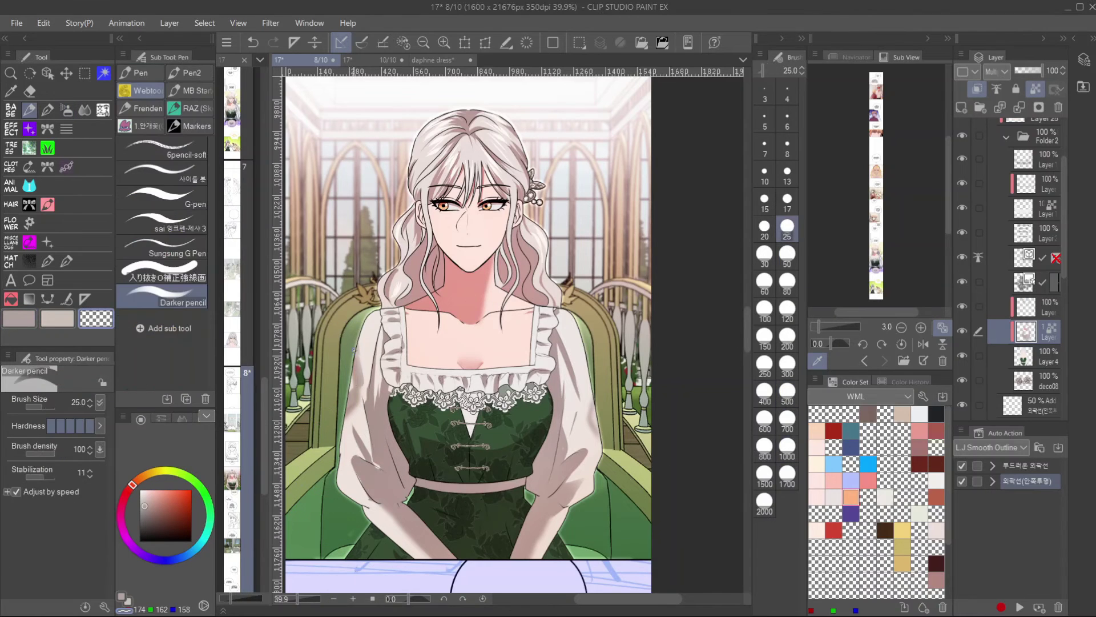
key("j")
key("p")
key("ctrl+z")
key("j")
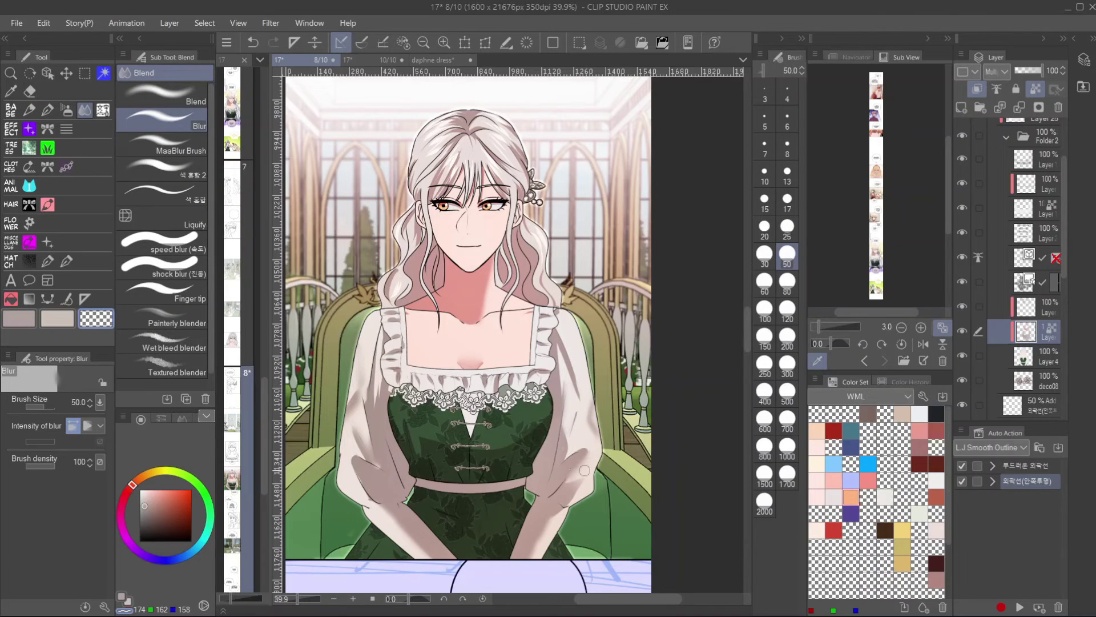
key("p")
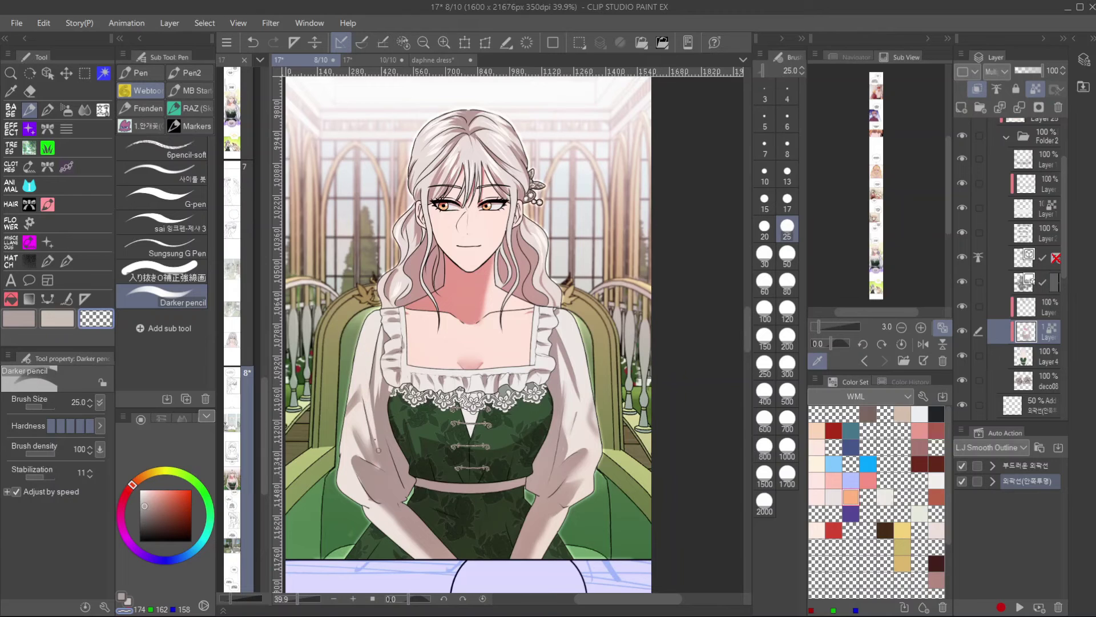
key("j")
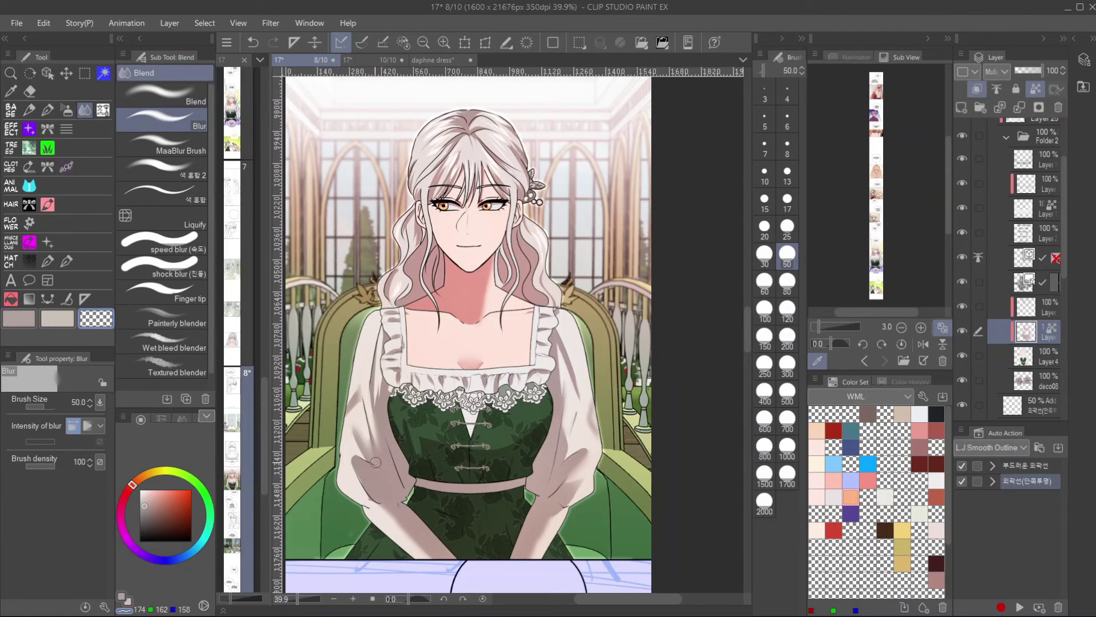
Touch up the sleeve and collar ruffle shadows on the Multiply layer with a transparent Darker pencil and Blur, reducing Blur to size 17.
scroll(429, 555, "up", 5)
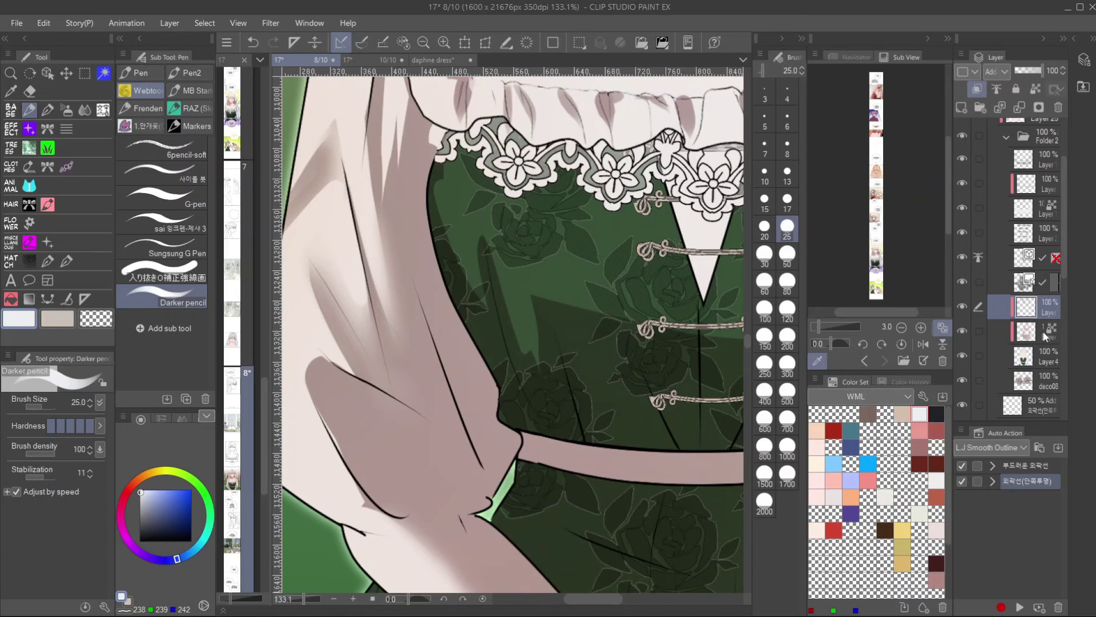
left_click(1042, 331)
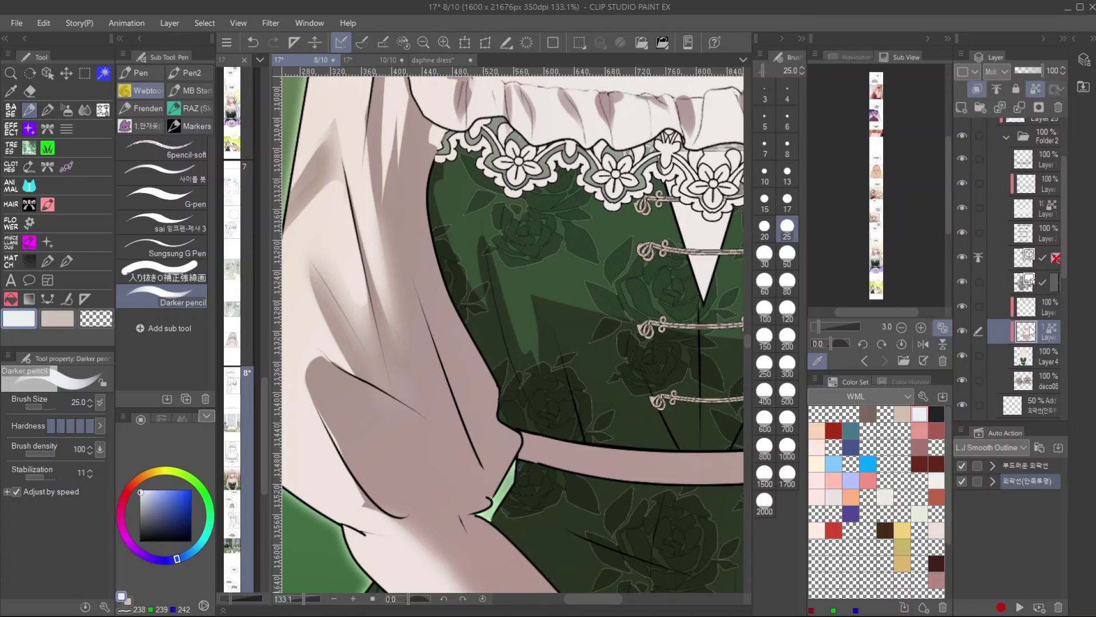
key("p")
key("j")
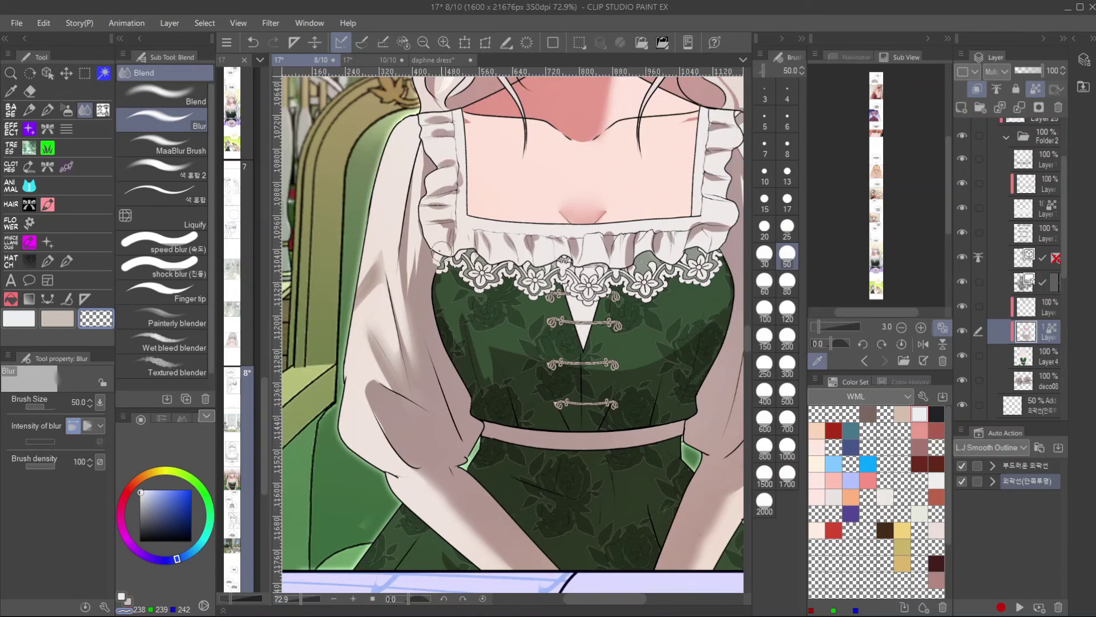
left_click_drag(441, 251, 441, 272)
left_click_drag(740, 321, 641, 363)
left_click_drag(670, 298, 674, 349)
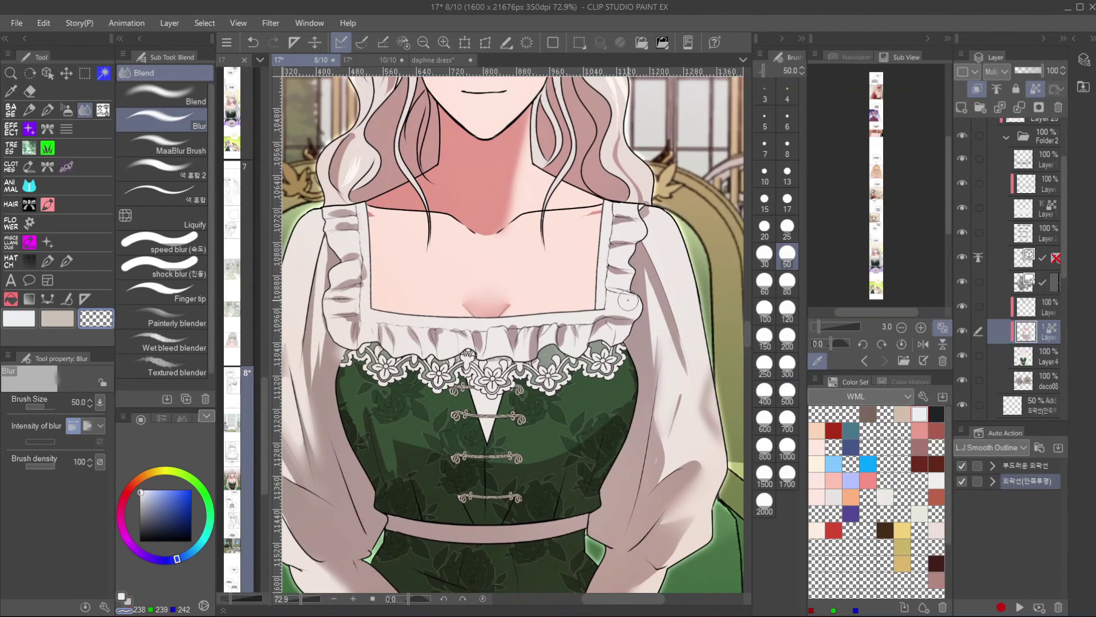
scroll(674, 349, "down", 2)
left_click(788, 200)
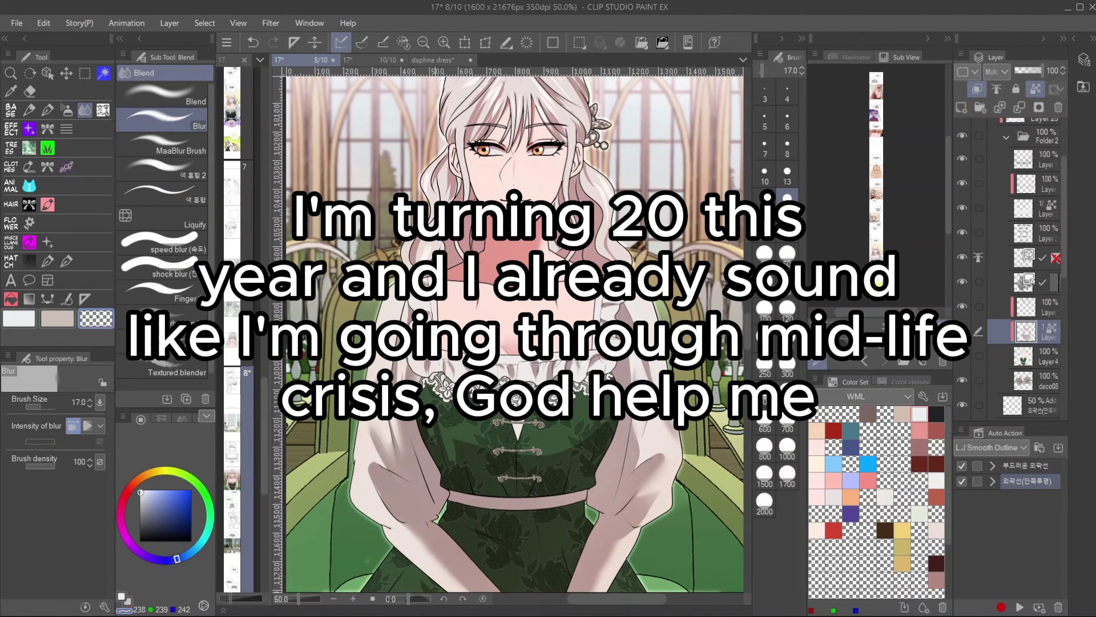
Collapse the character's Folder 2 and bring the whole panel into view.
scroll(353, 353, "down", 3)
left_click(1008, 139)
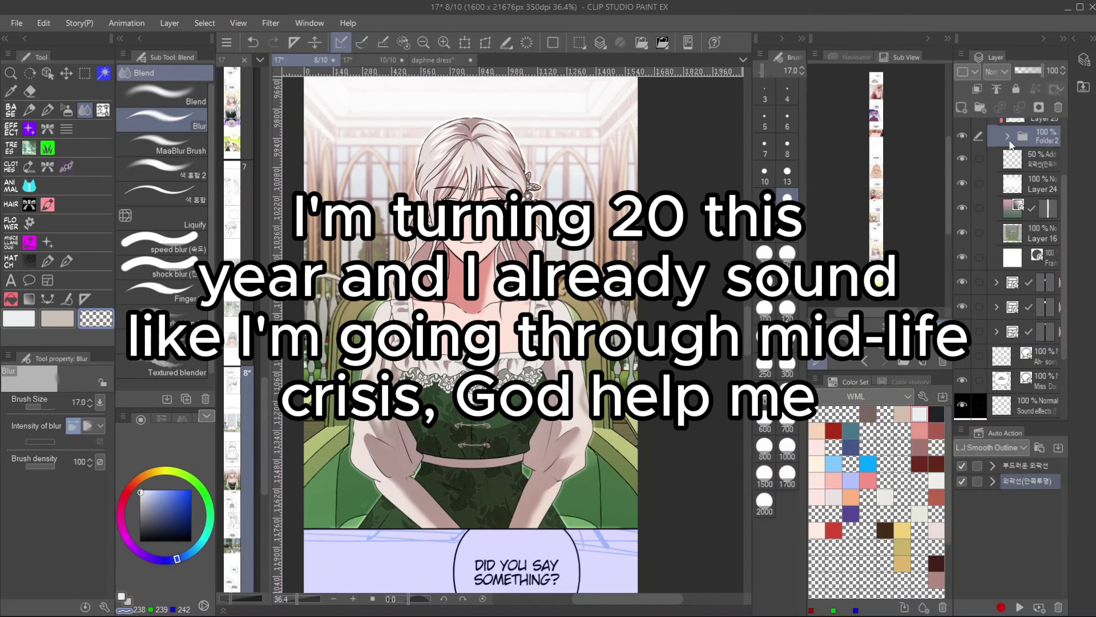
scroll(1022, 194, "up", 2)
left_click_drag(491, 253, 515, 272)
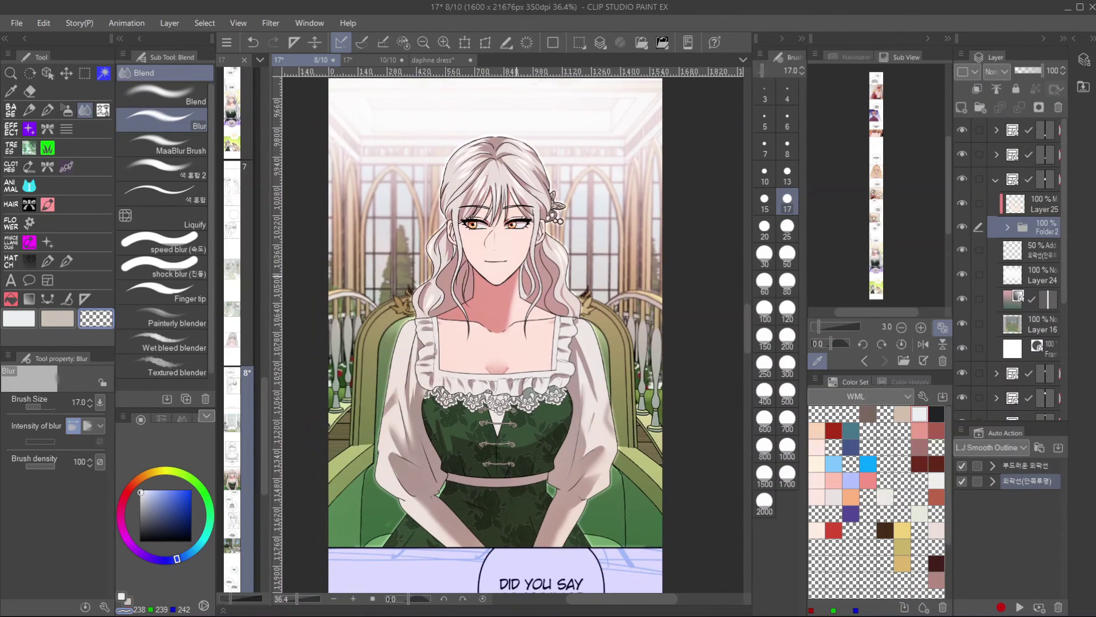